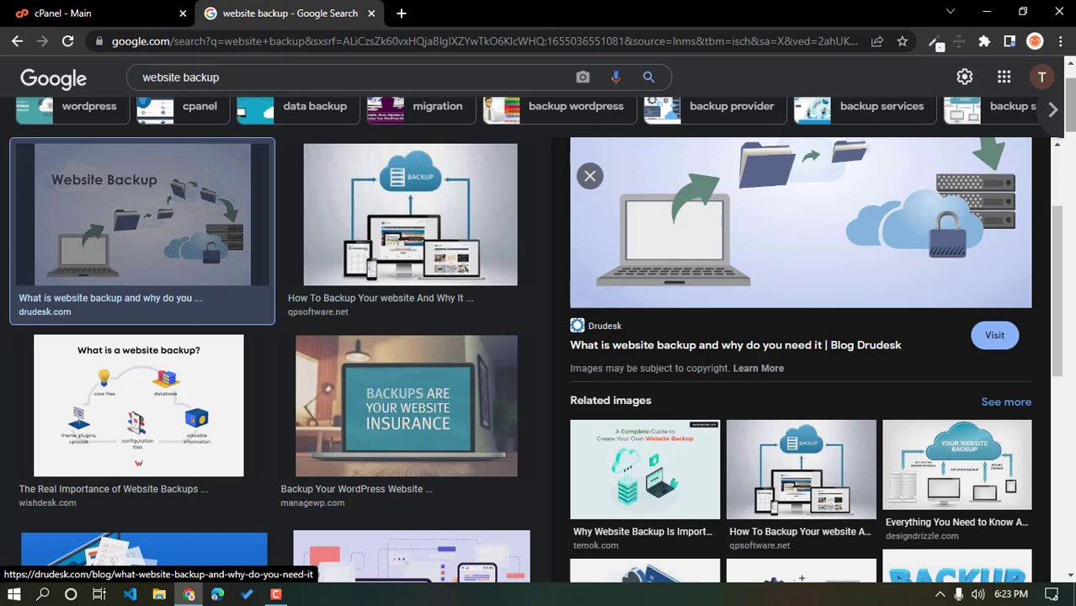
Switch to the cPanel main page and search its functions for "file".
key(ctrl+Tab)
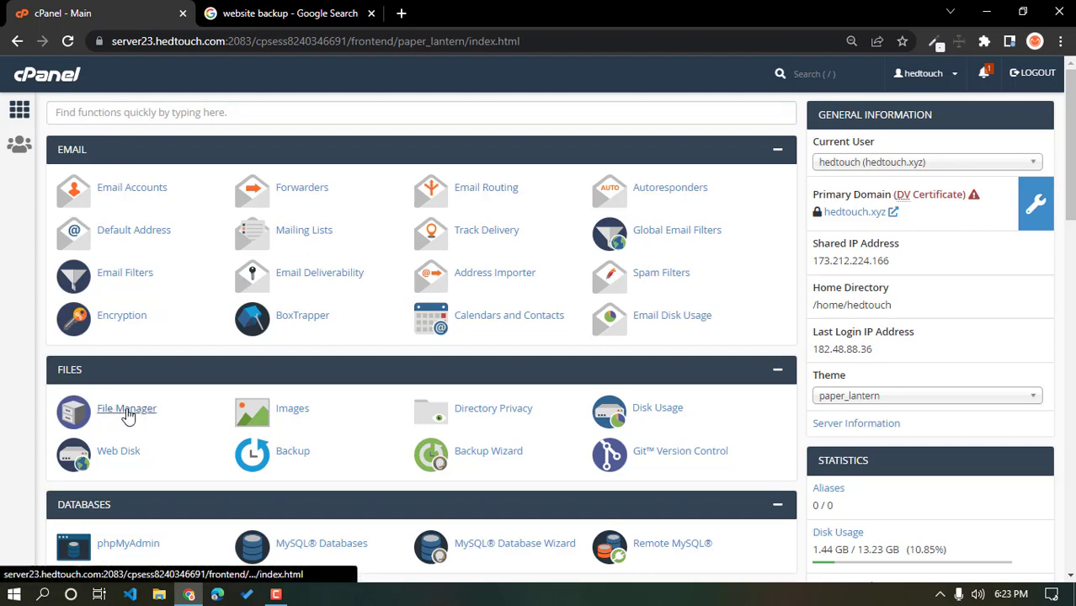
click(206, 116)
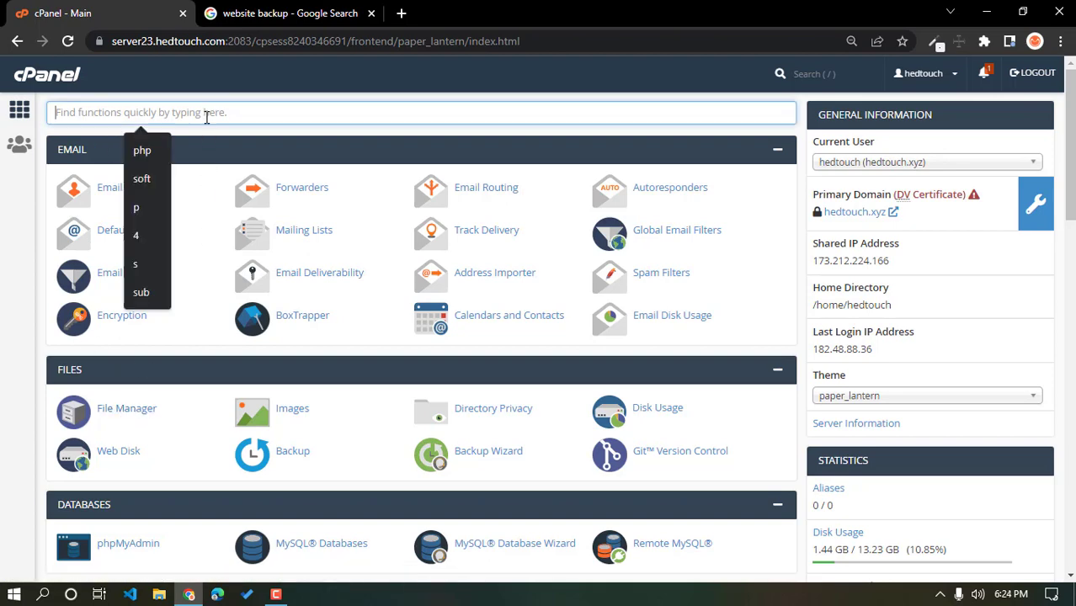
text(fil)
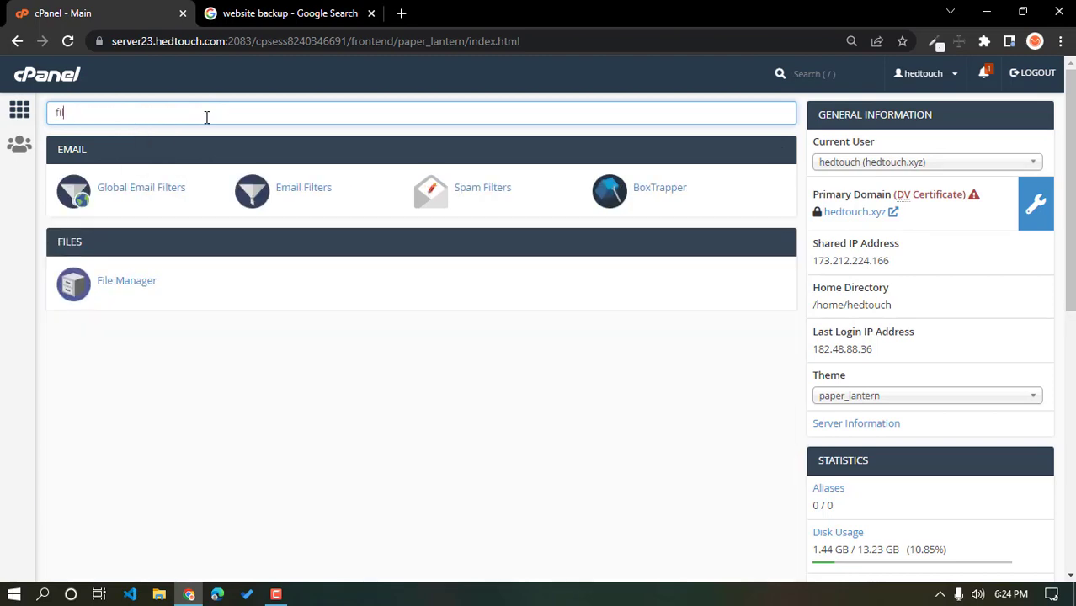
text(e)
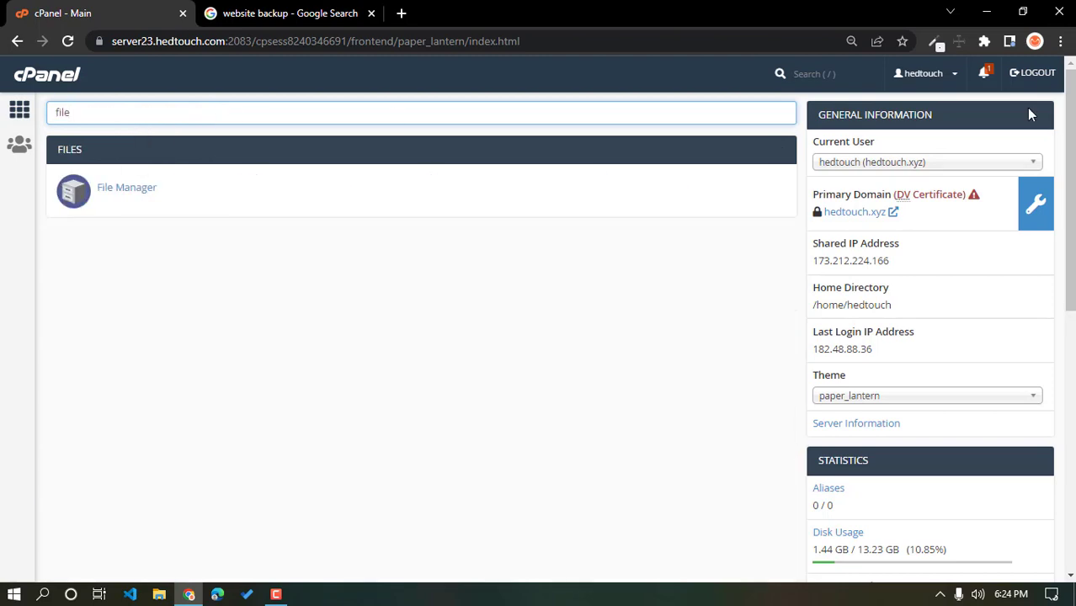
Search the cPanel tools for "file" and open File Manager in a new browser tab.
click(770, 84)
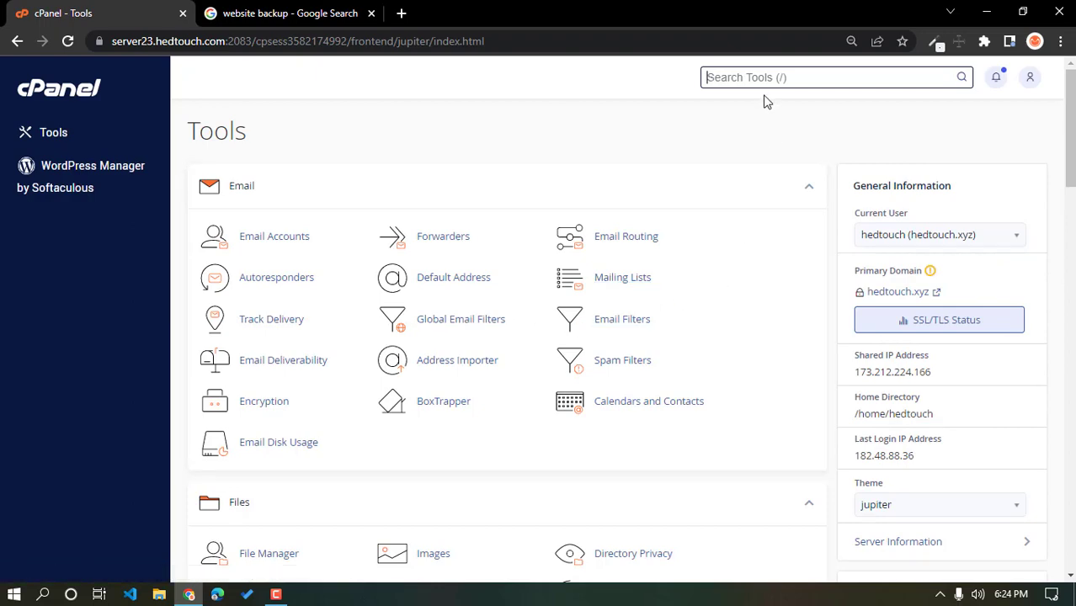
text(file)
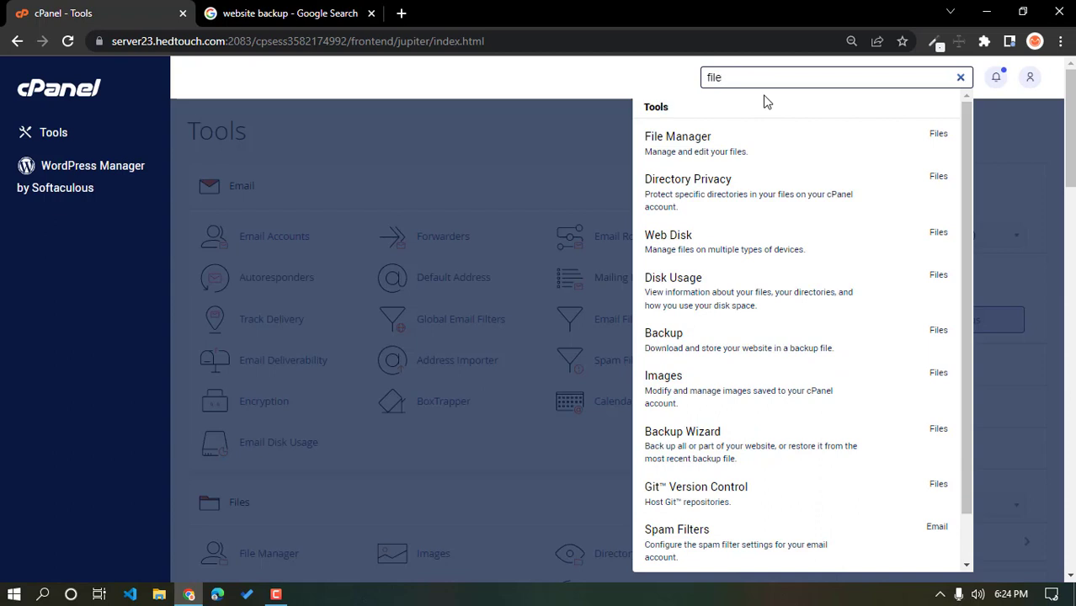
right_click(661, 149)
click(682, 153)
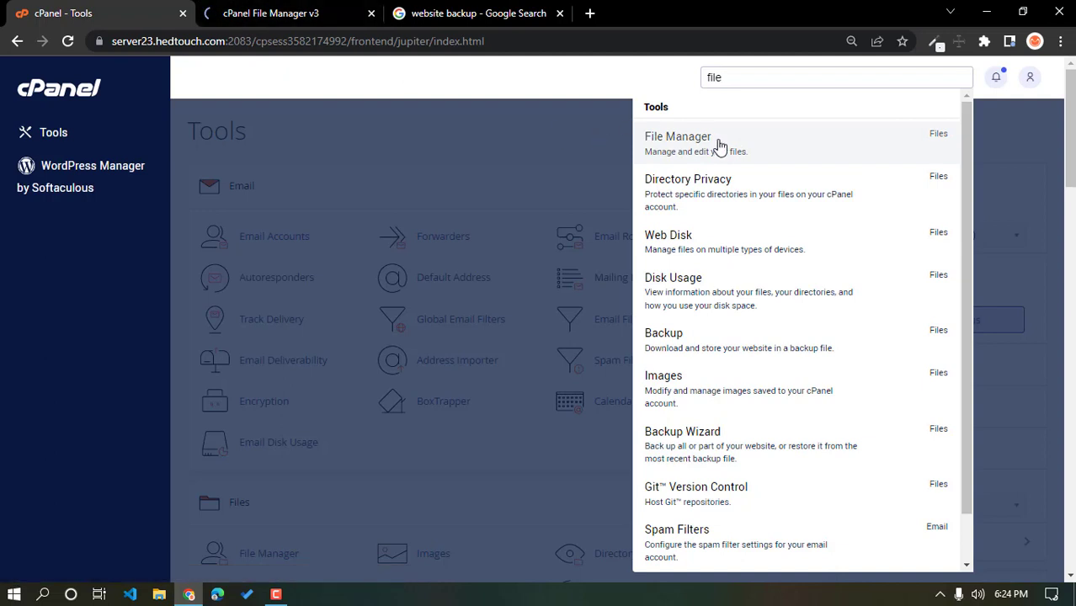
Search the cPanel tools for "php" and open phpMyAdmin in a separate browser tab.
click(741, 75)
text(php)
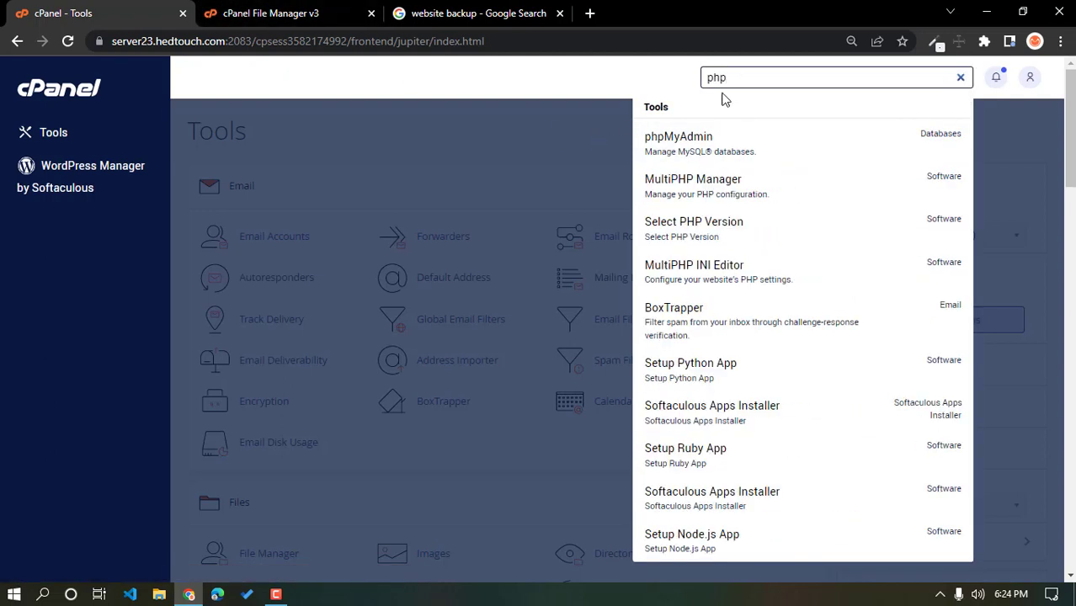
click(671, 145)
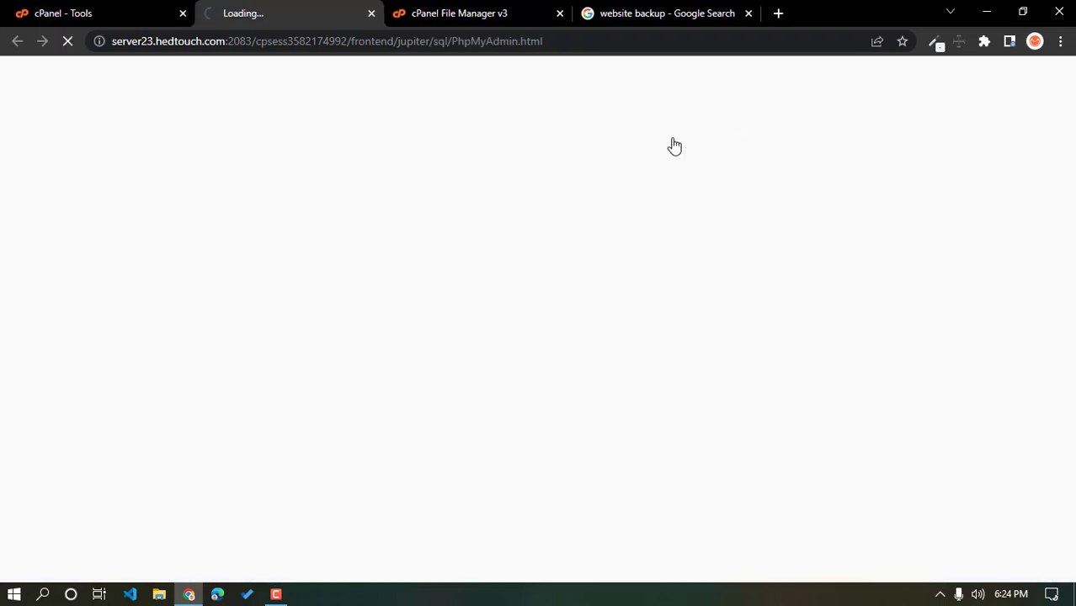
Turn off Show Hidden Files (dotfiles) in the File Manager preferences and save the change.
click(471, 12)
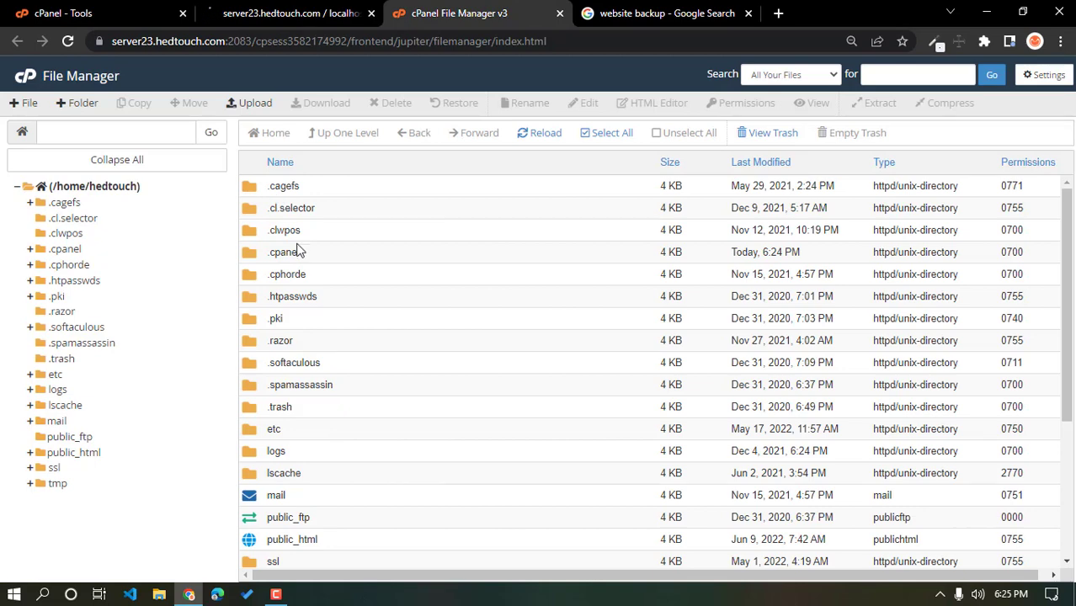
click(1030, 77)
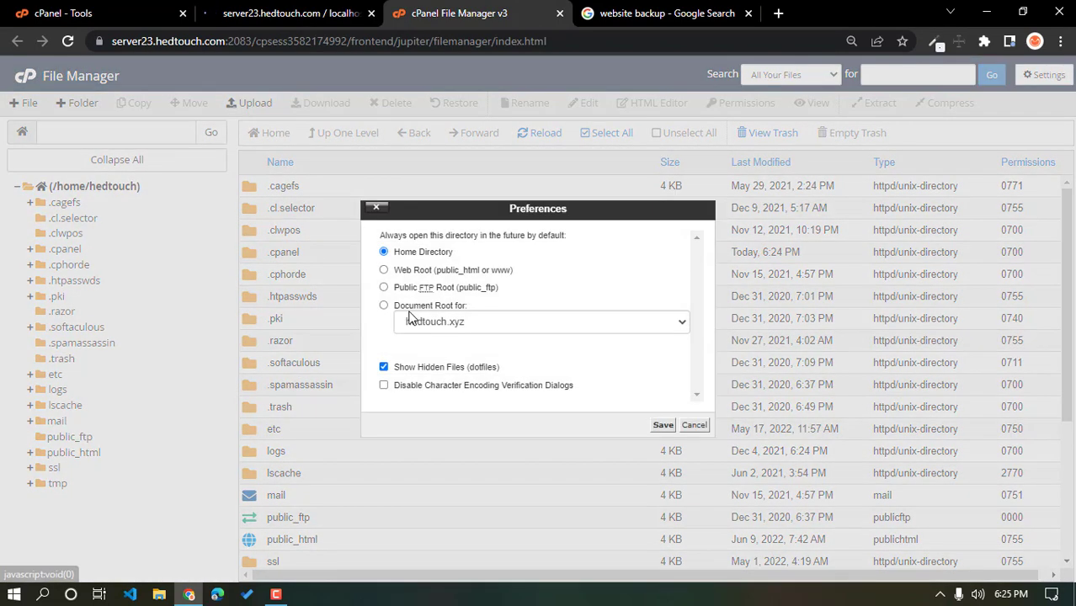
click(384, 367)
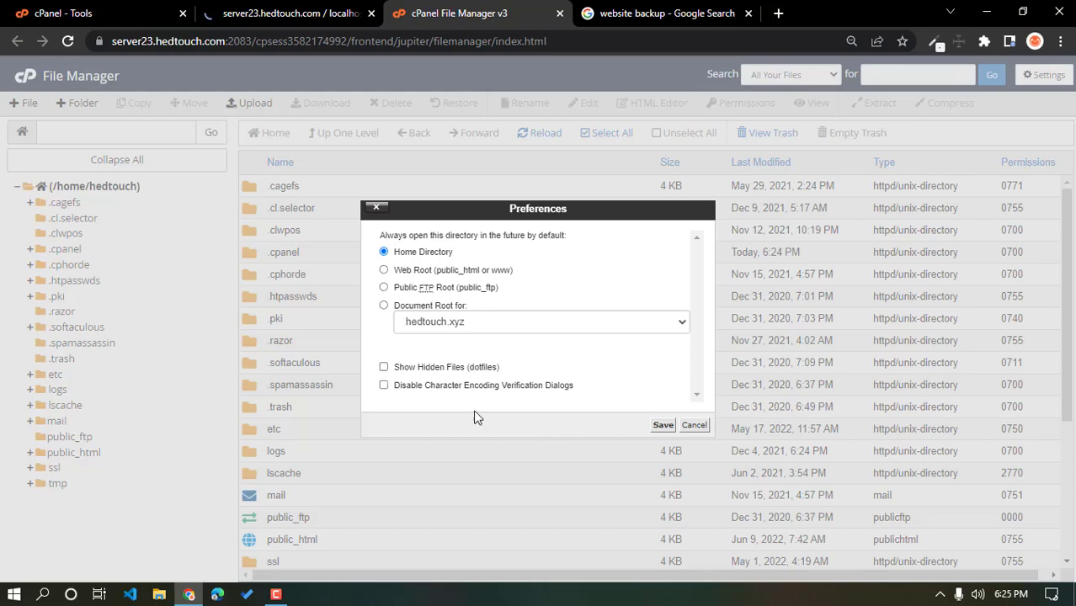
click(663, 426)
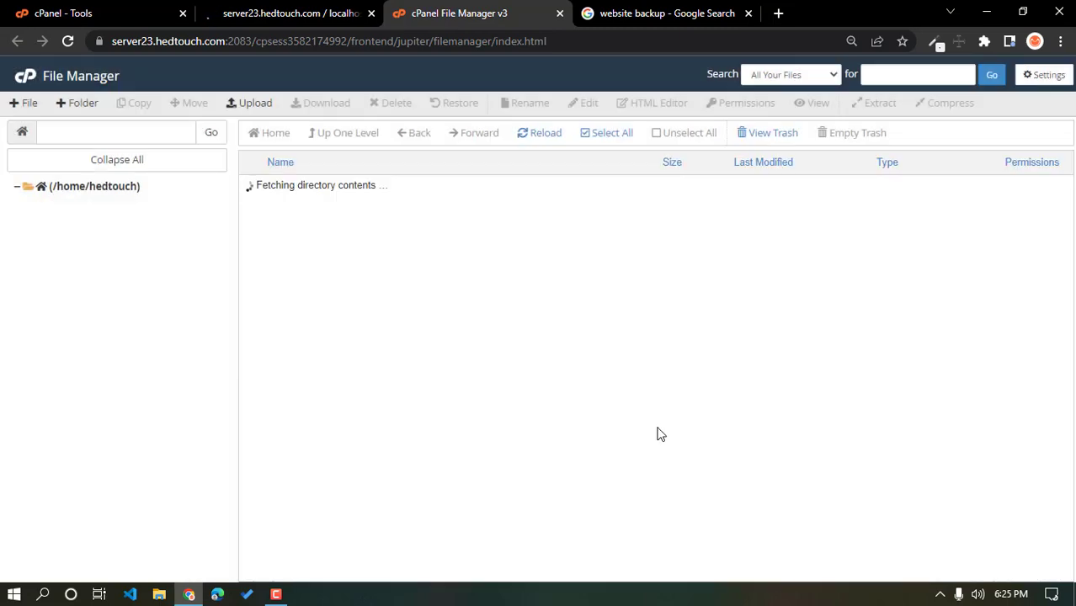
Review the database list in phpMyAdmin and the home directory folders in File Manager.
click(277, 15)
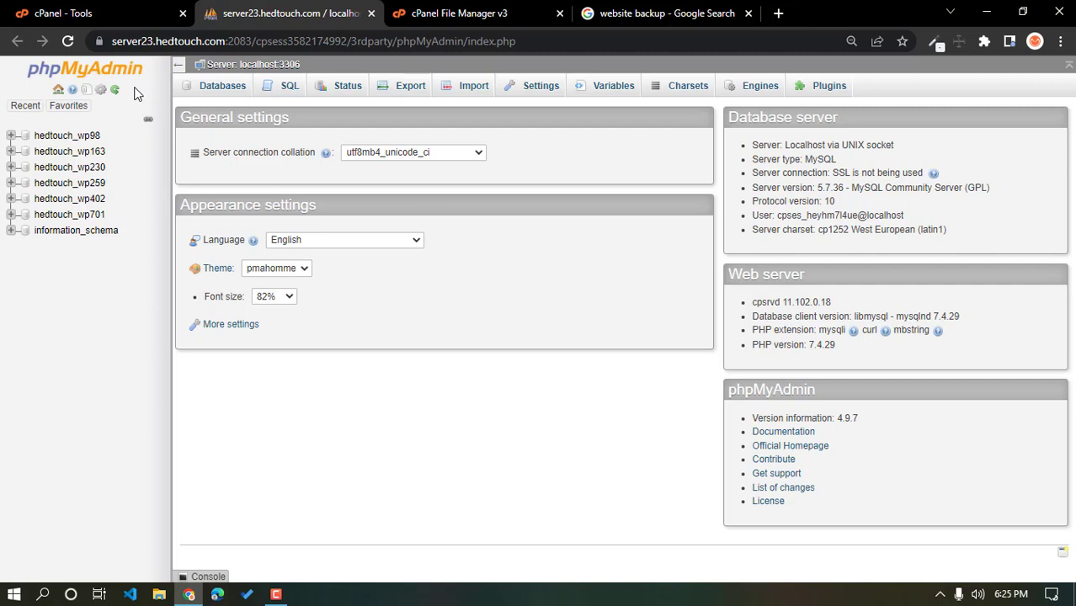
click(414, 8)
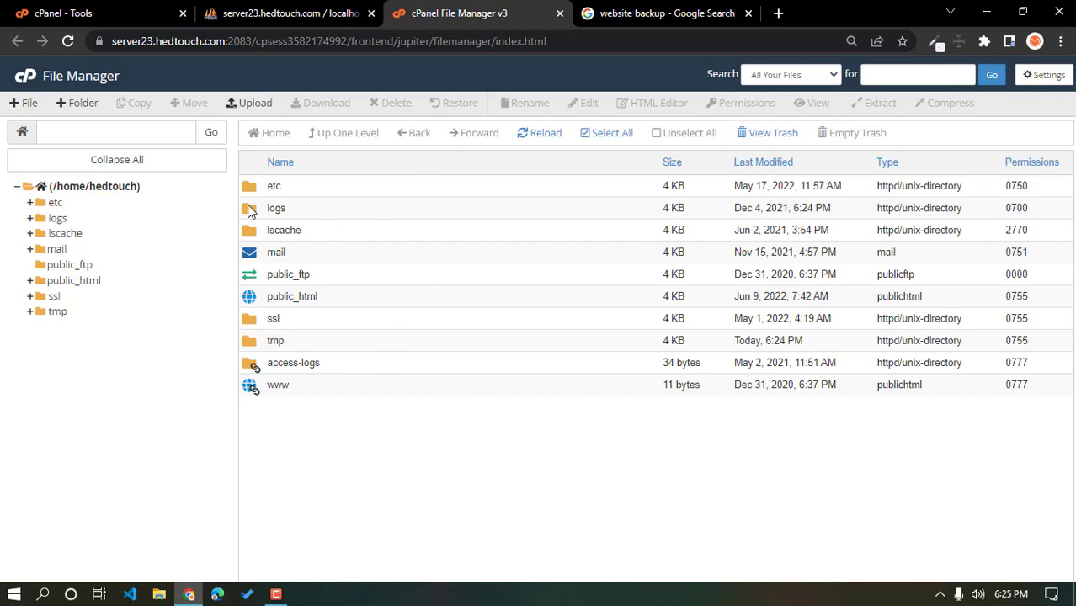
click(256, 11)
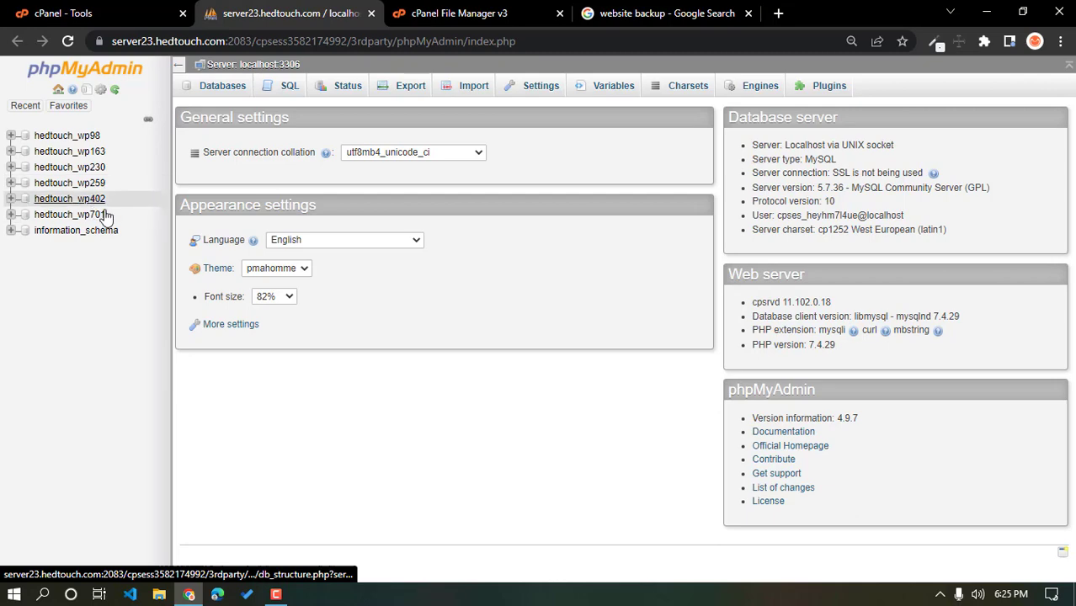
click(427, 12)
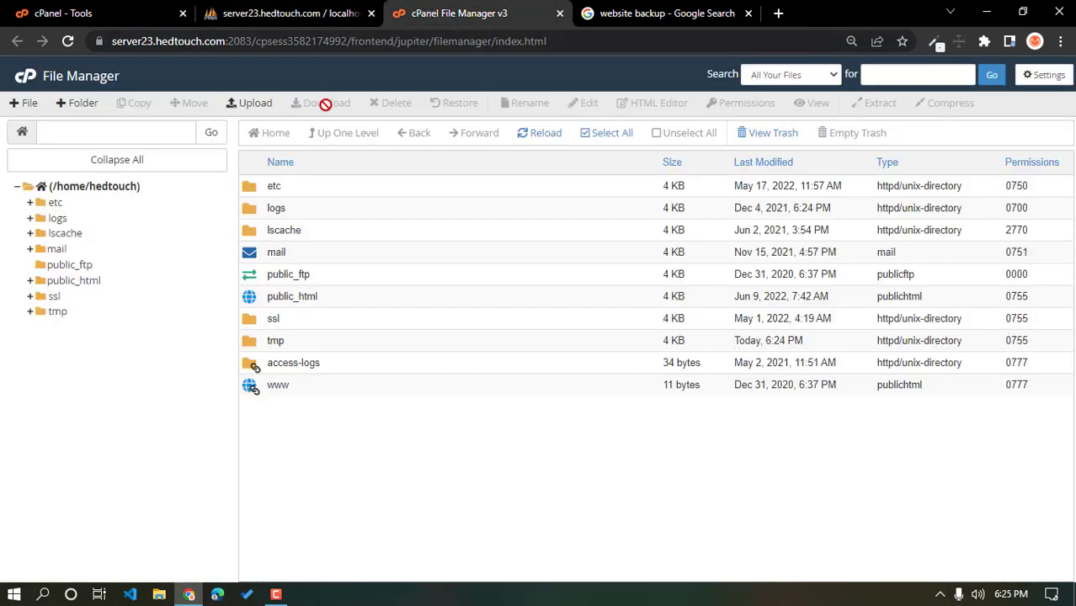
Open the public_html directory in File Manager and go into the martfury site folder.
double_click(340, 301)
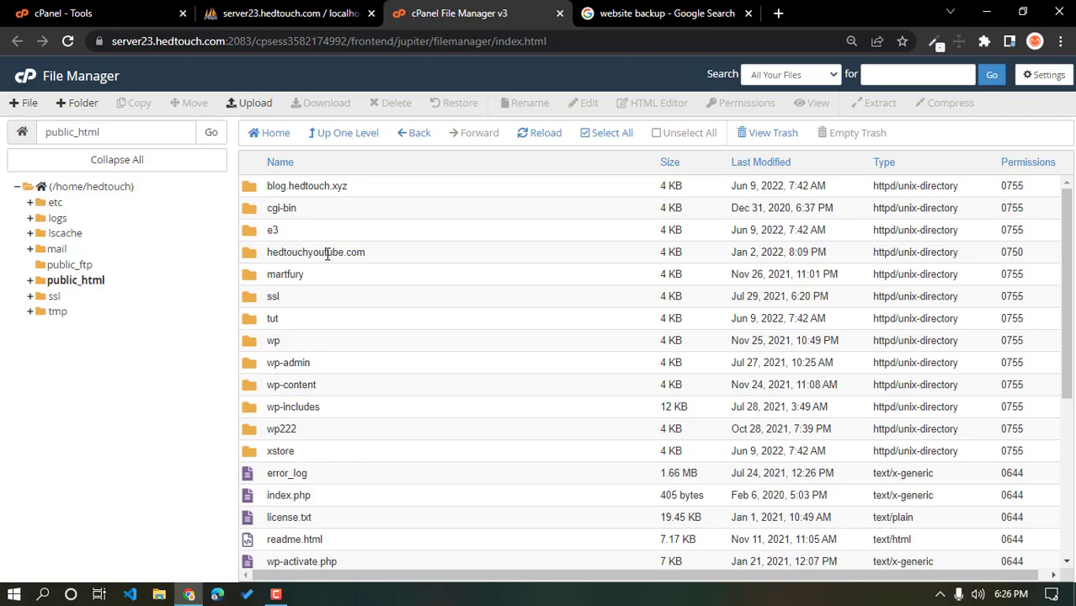
scroll(321, 290, down, 2)
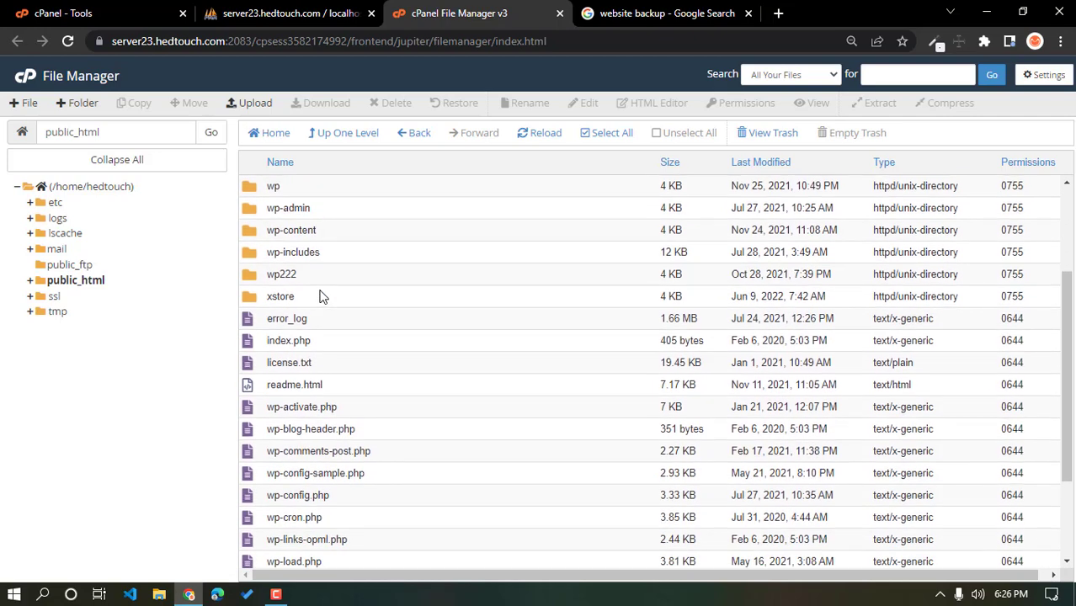
scroll(320, 293, up, 2)
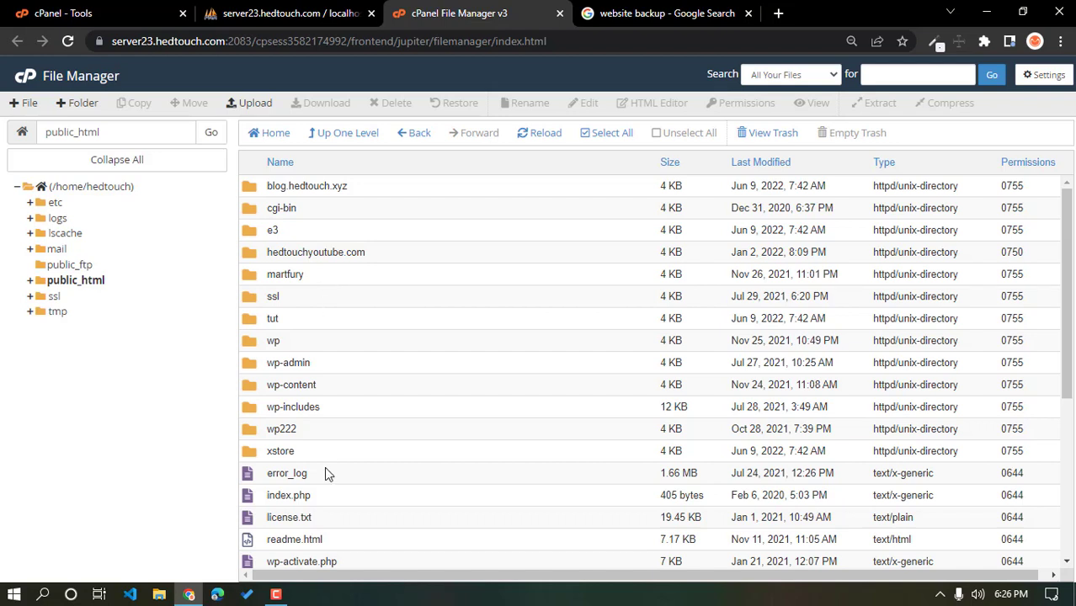
click(352, 278)
double_click(351, 274)
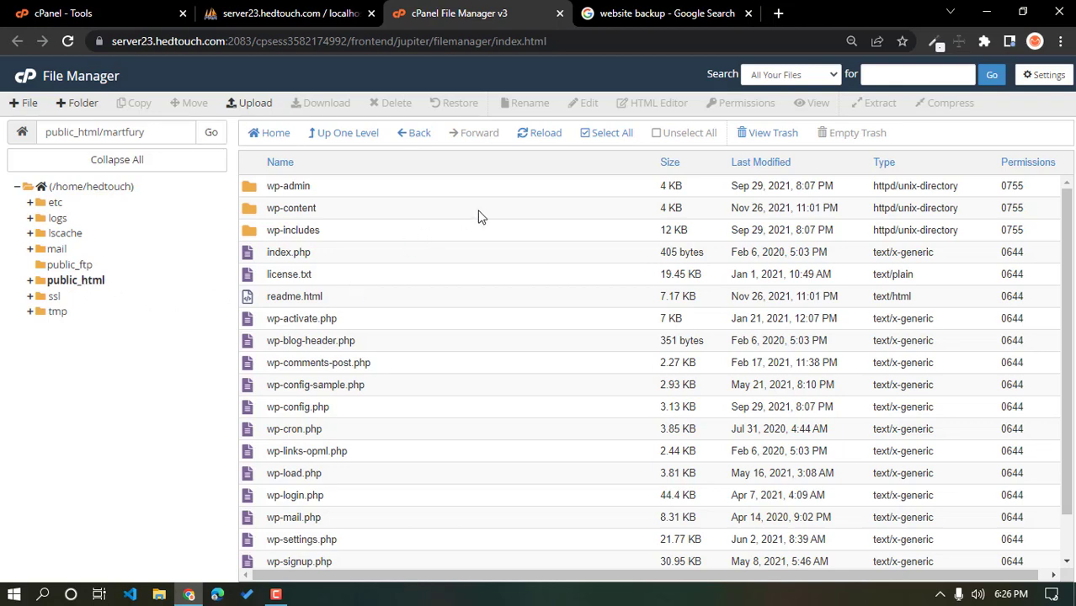
View wp-config.php in the martfury folder, check the DB_NAME value, and close the file view.
scroll(328, 287, down, 2)
scroll(350, 314, up, 2)
scroll(362, 287, down, 2)
scroll(367, 296, up, 2)
scroll(372, 329, down, 2)
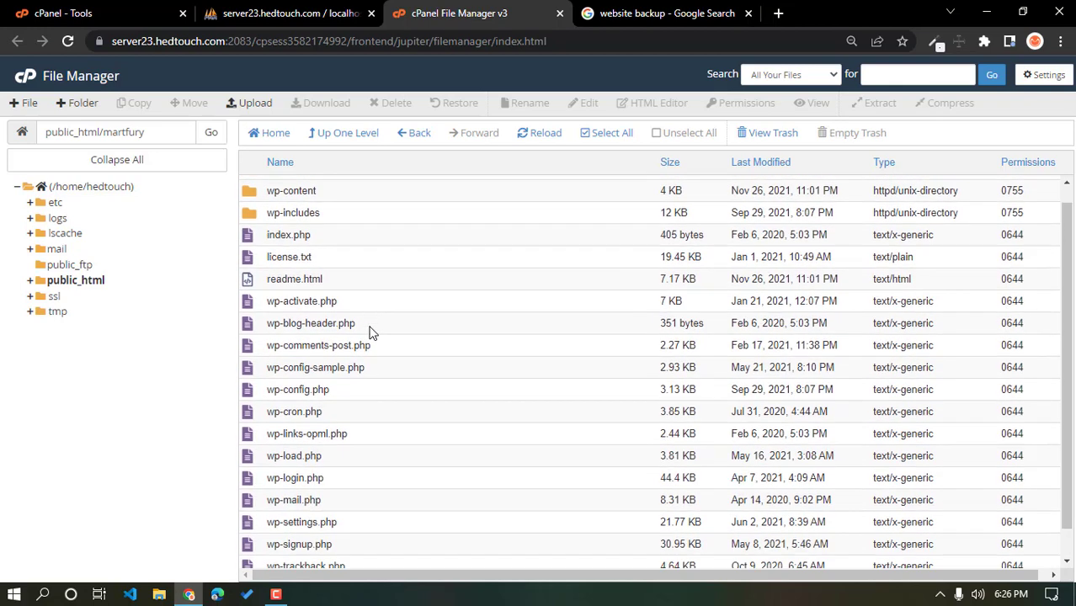
right_click(316, 360)
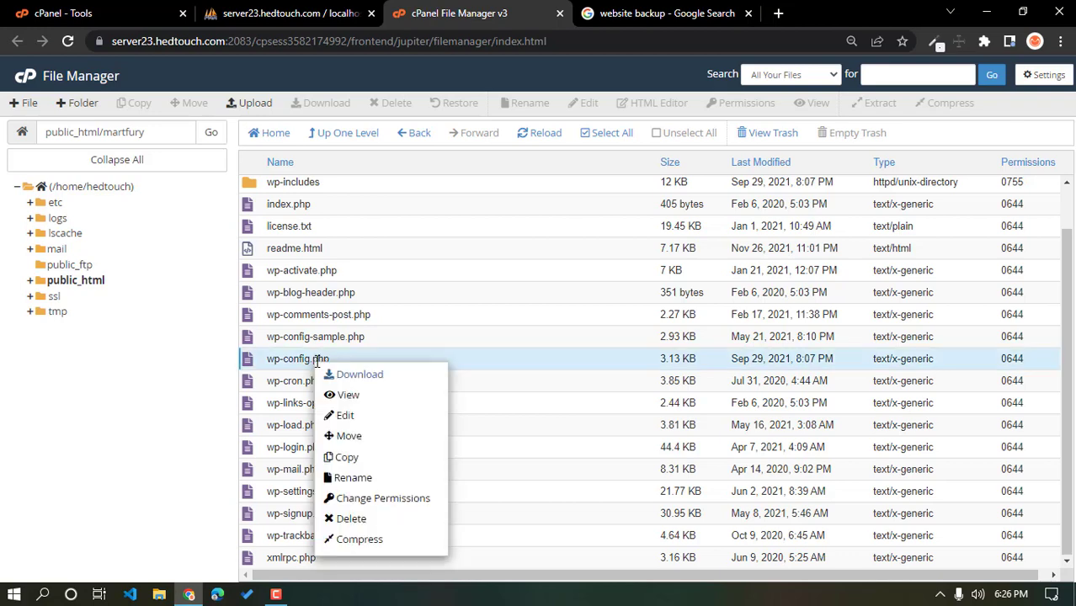
click(360, 396)
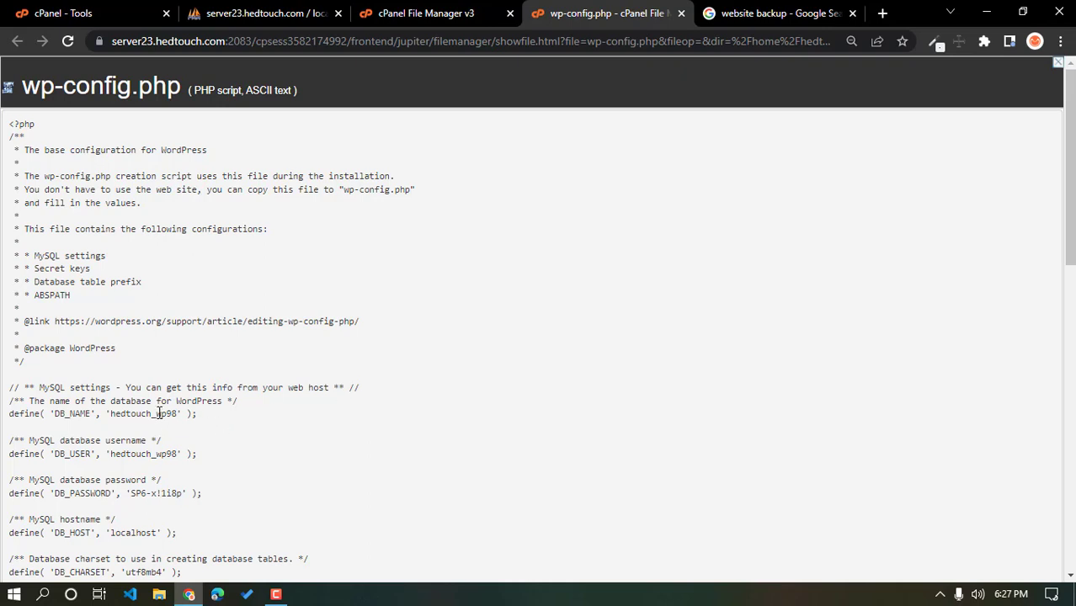
drag(158, 415, 178, 419)
click(681, 13)
Open the hedtouch_wp98 database in phpMyAdmin and bring up its export options.
click(271, 13)
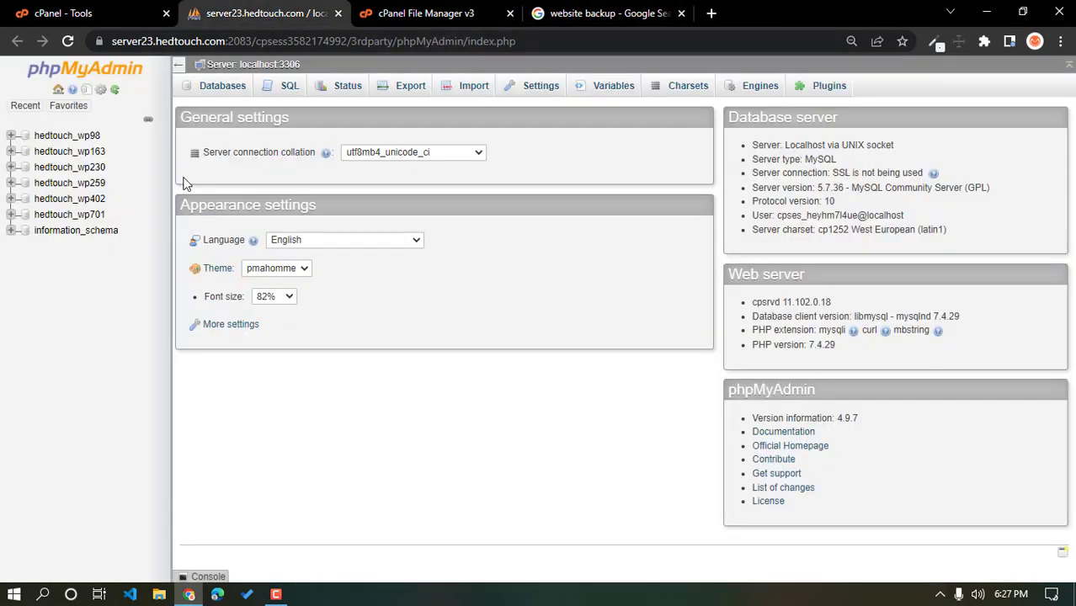
click(73, 136)
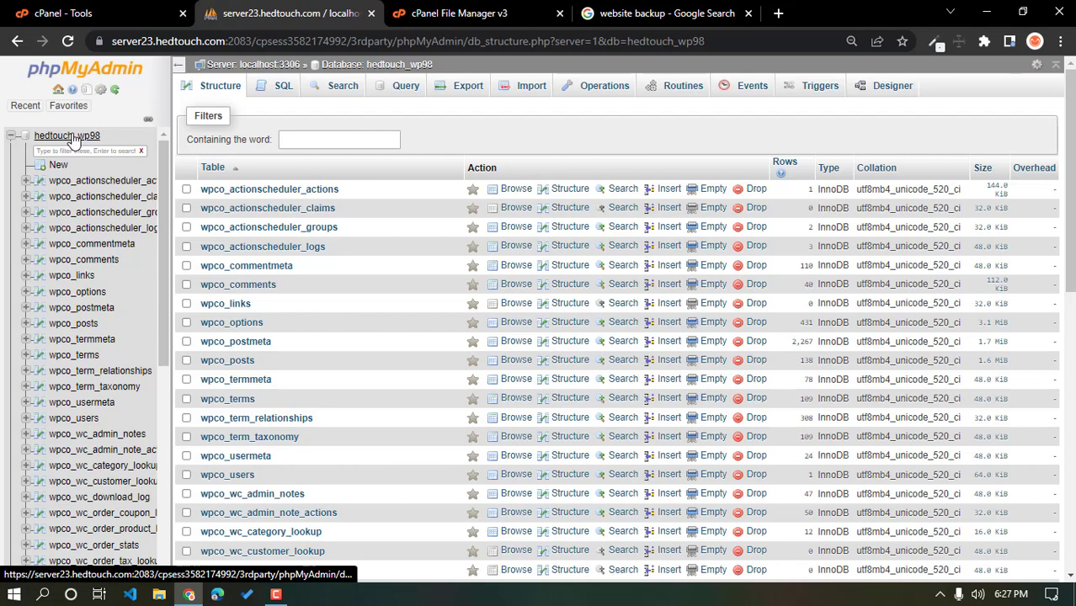
click(465, 92)
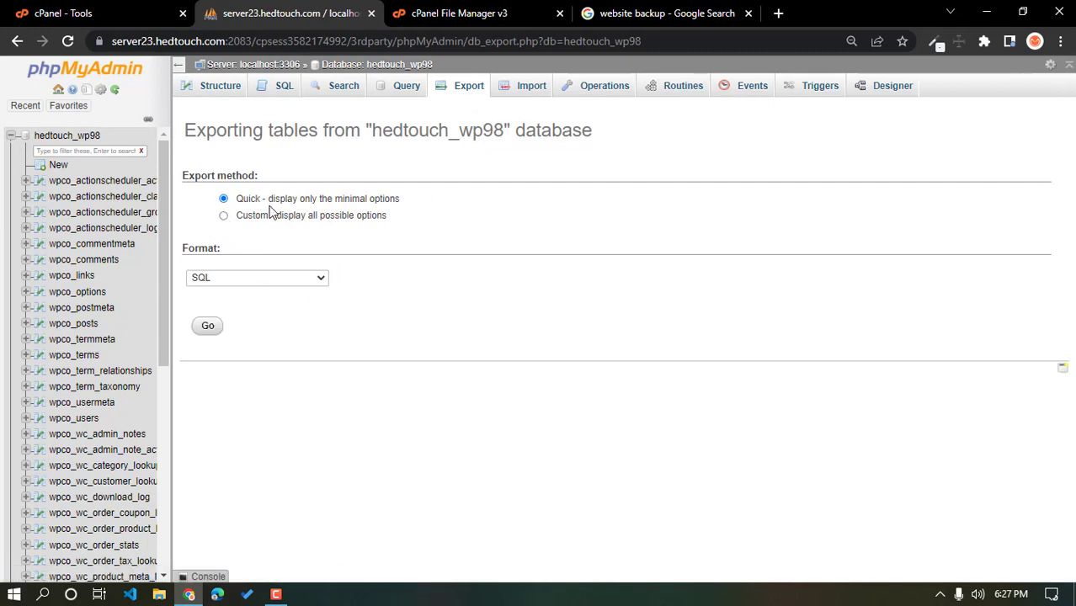
Export the database with the Quick method in SQL format and save it as hedtouch_wp98.sql in the 9. backup folder.
click(203, 277)
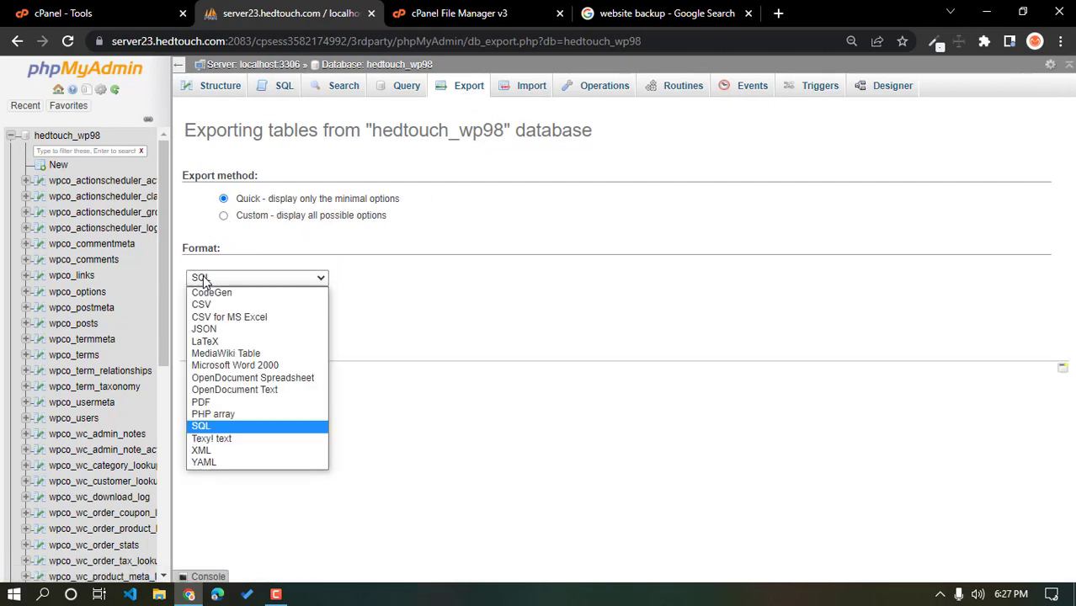
click(202, 279)
click(210, 278)
click(206, 426)
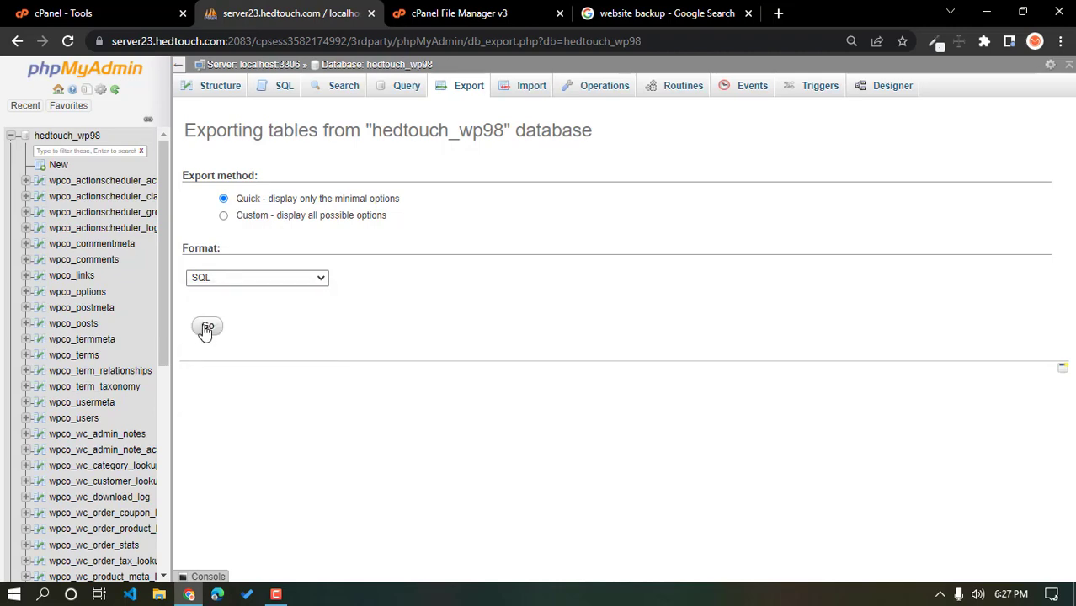
click(207, 328)
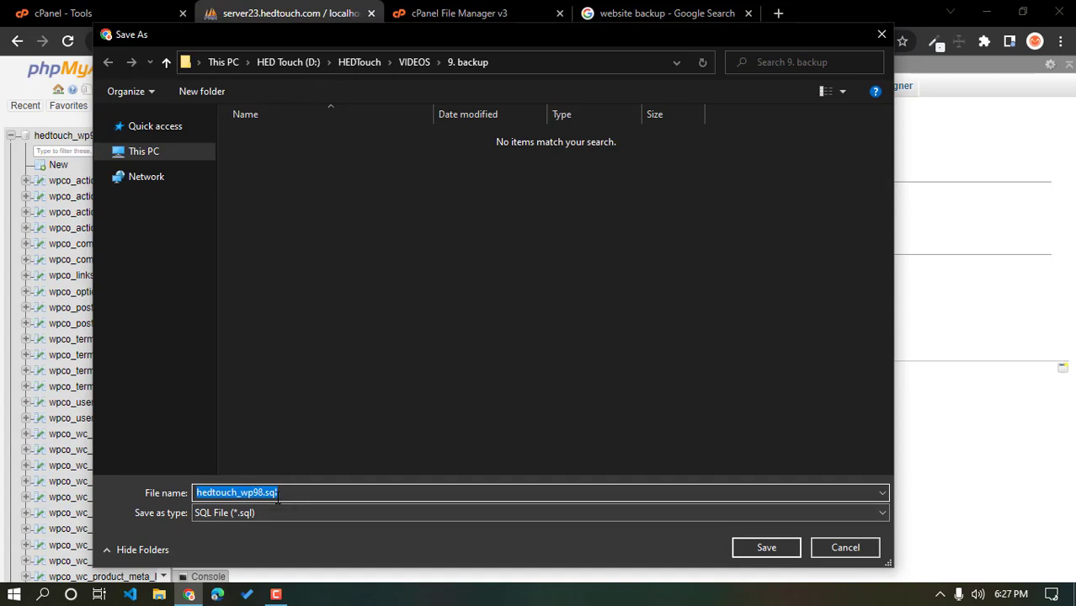
click(745, 548)
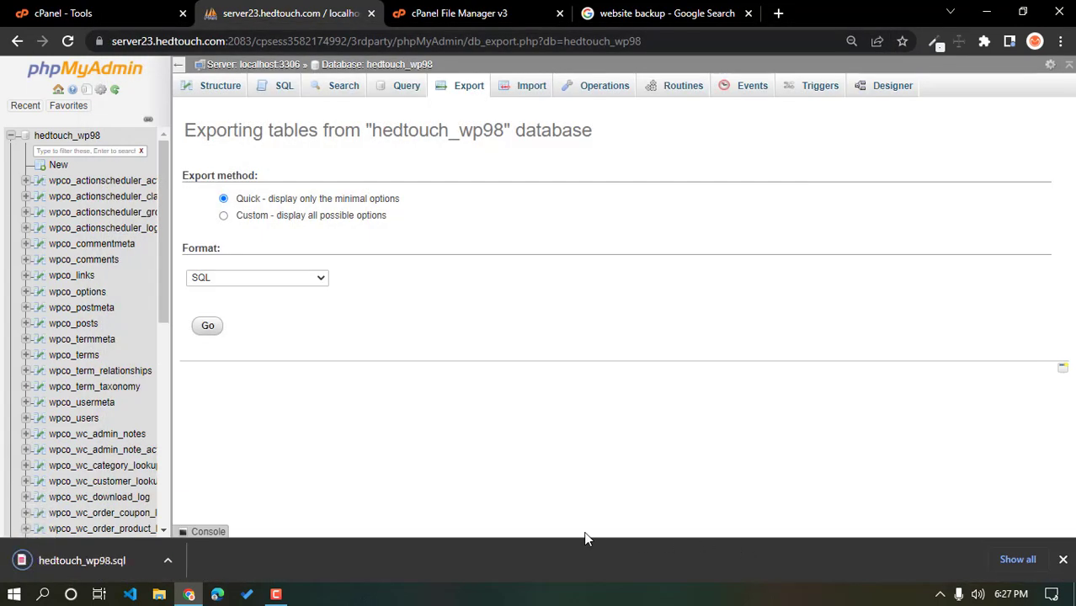
Compress all files and folders in the martfury directory into a Zip Archive and reload the File Manager listing.
click(468, 13)
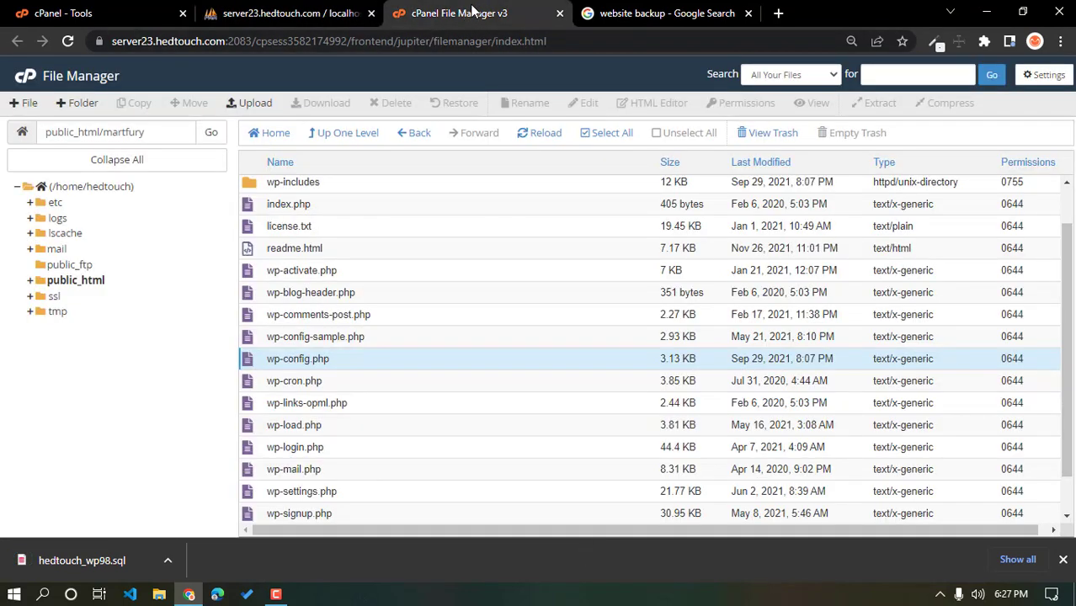
scroll(452, 282, up, 1)
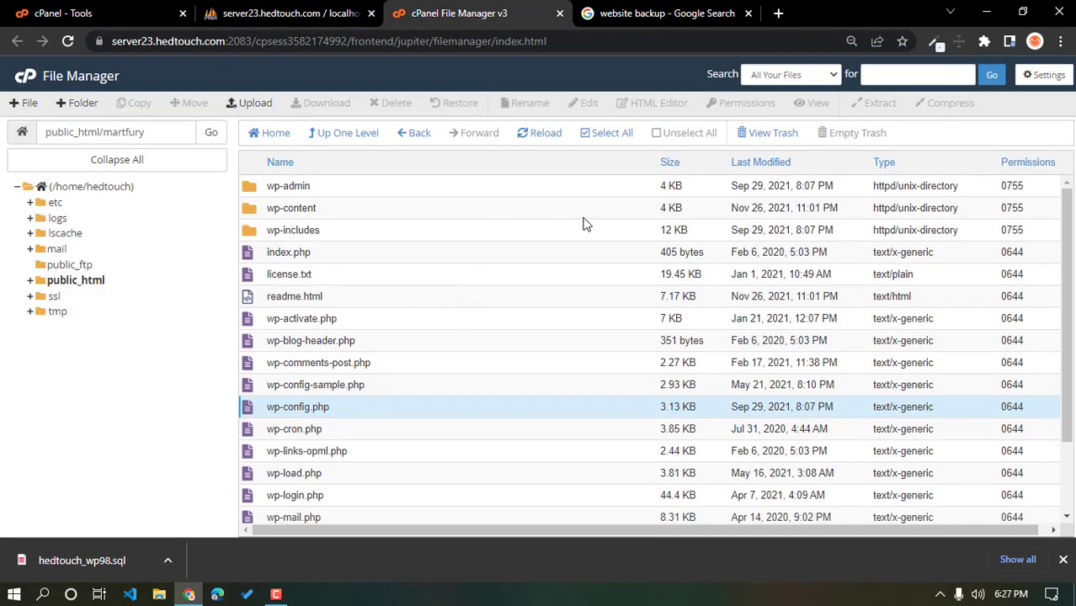
click(597, 139)
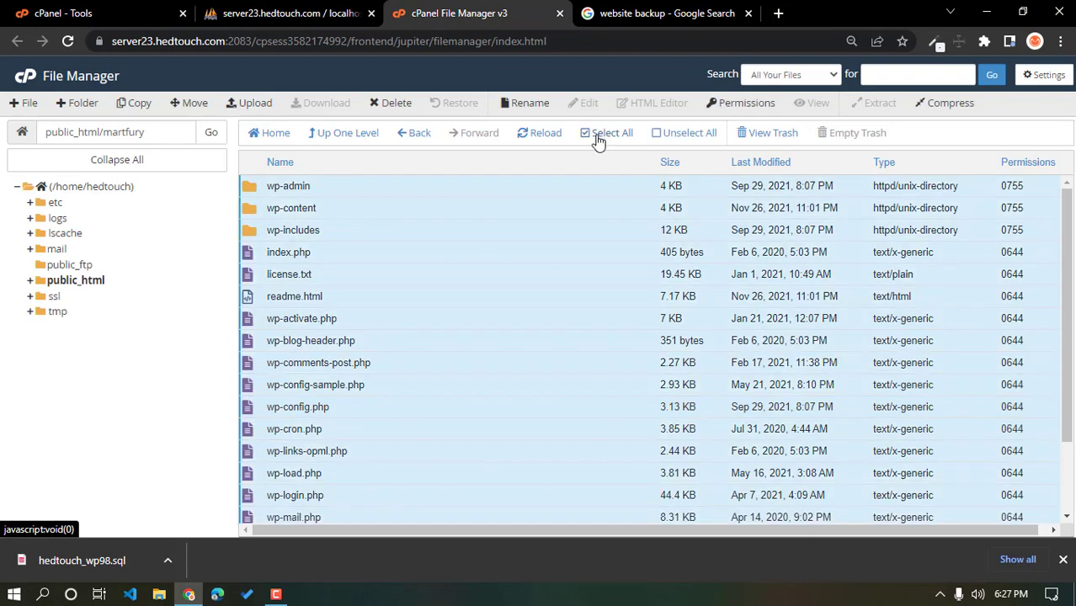
click(941, 107)
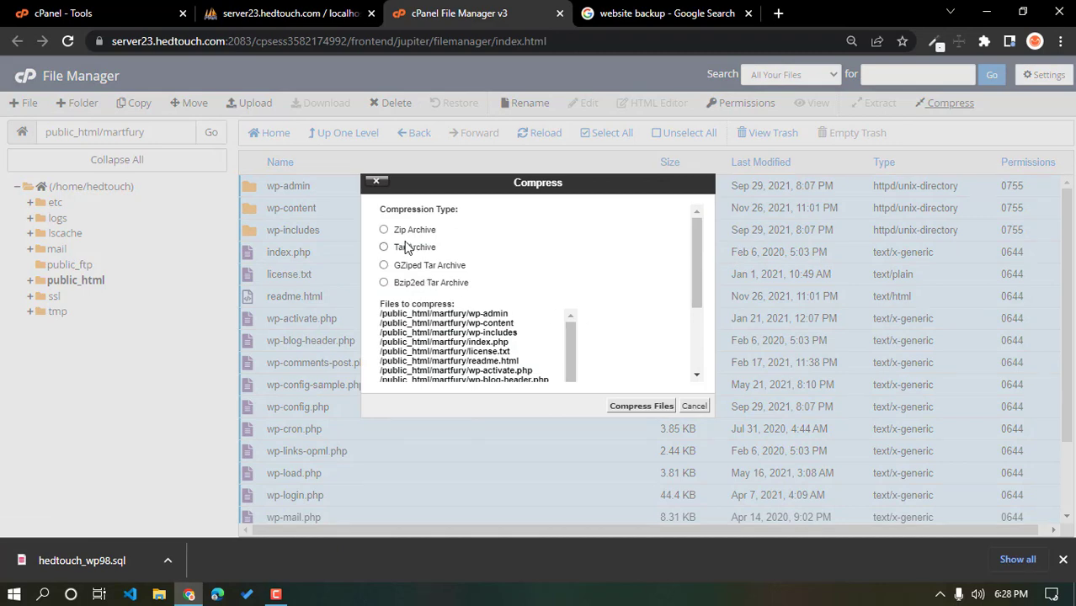
click(649, 408)
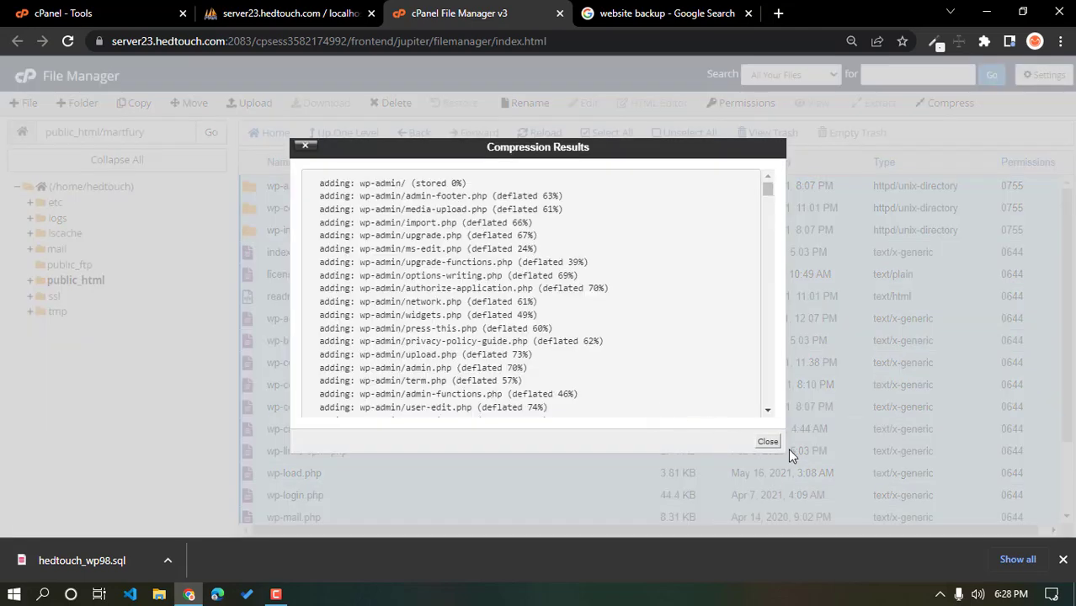
click(766, 442)
scroll(479, 366, down, 2)
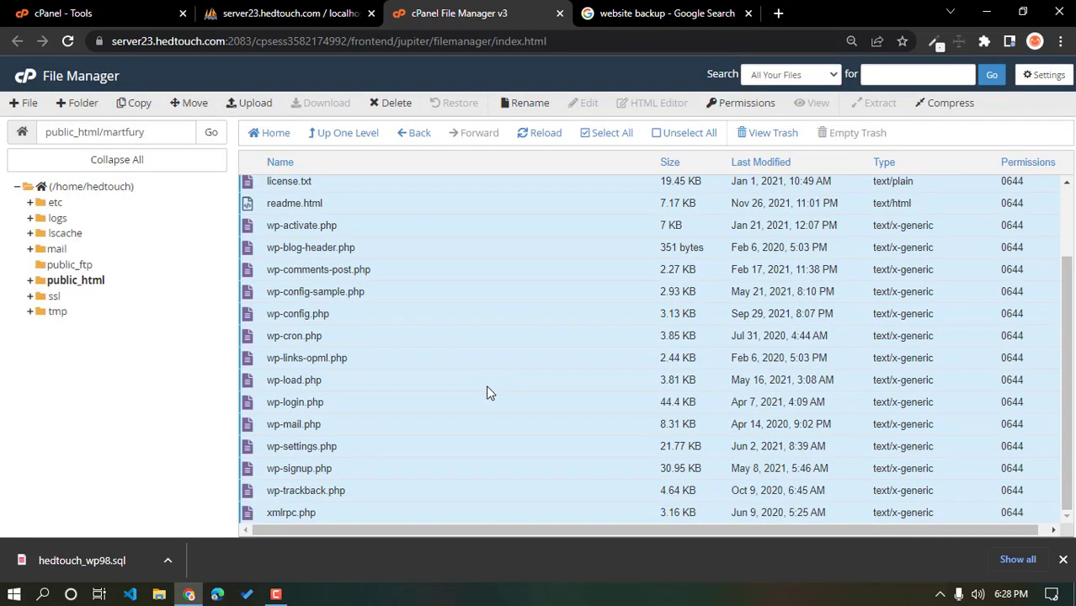
scroll(486, 387, up, 2)
click(543, 135)
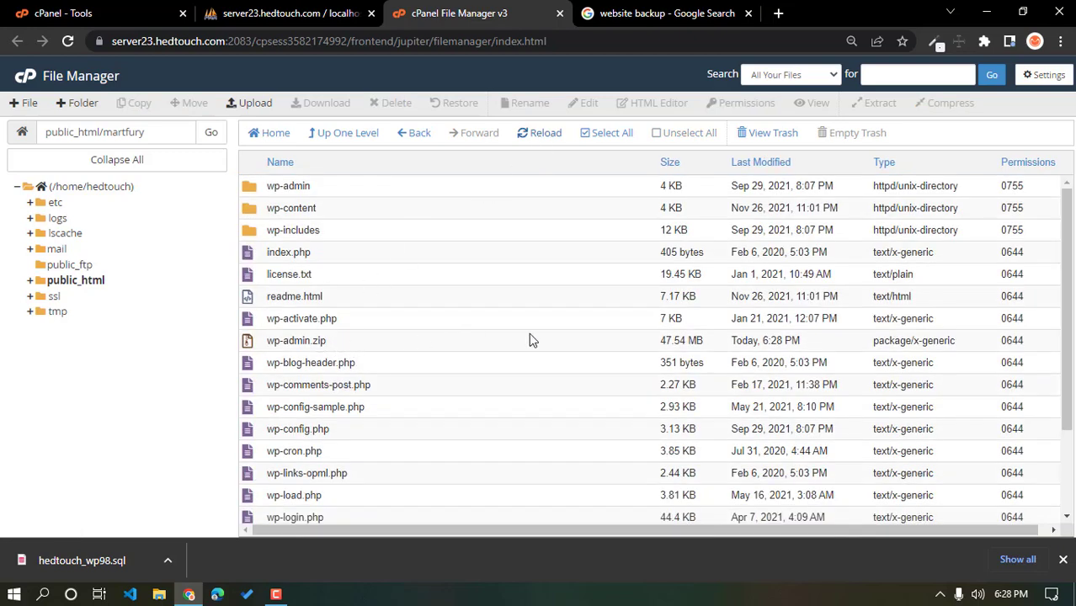
Examine the new zip file in the martfury directory and compare the contents of public_html with those of martfury.
click(303, 341)
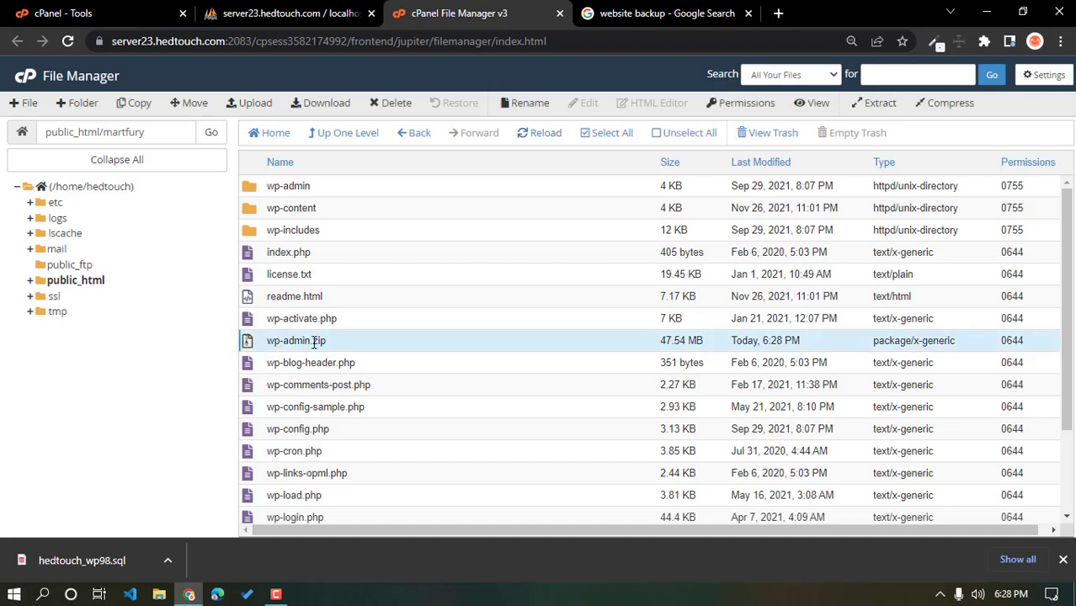
click(386, 351)
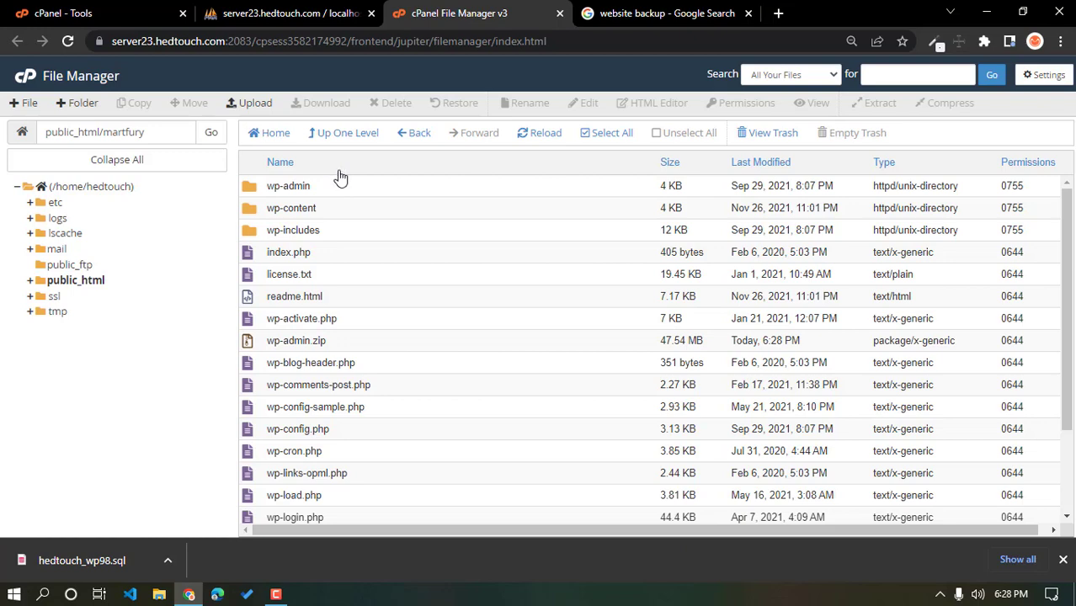
click(356, 140)
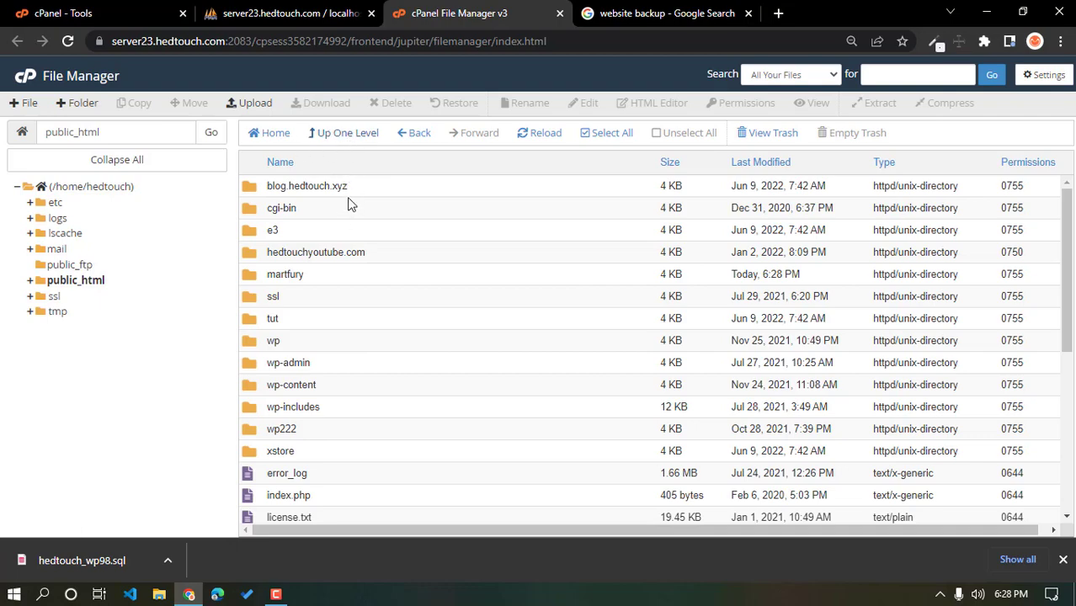
scroll(353, 252, down, 4)
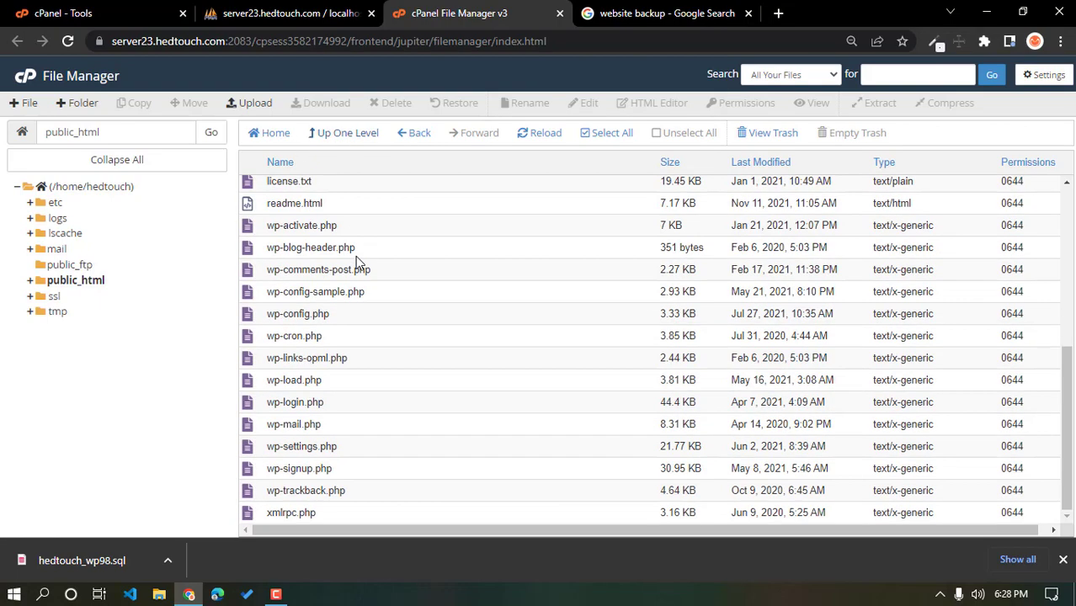
scroll(355, 268, up, 4)
scroll(341, 268, down, 4)
scroll(341, 268, up, 4)
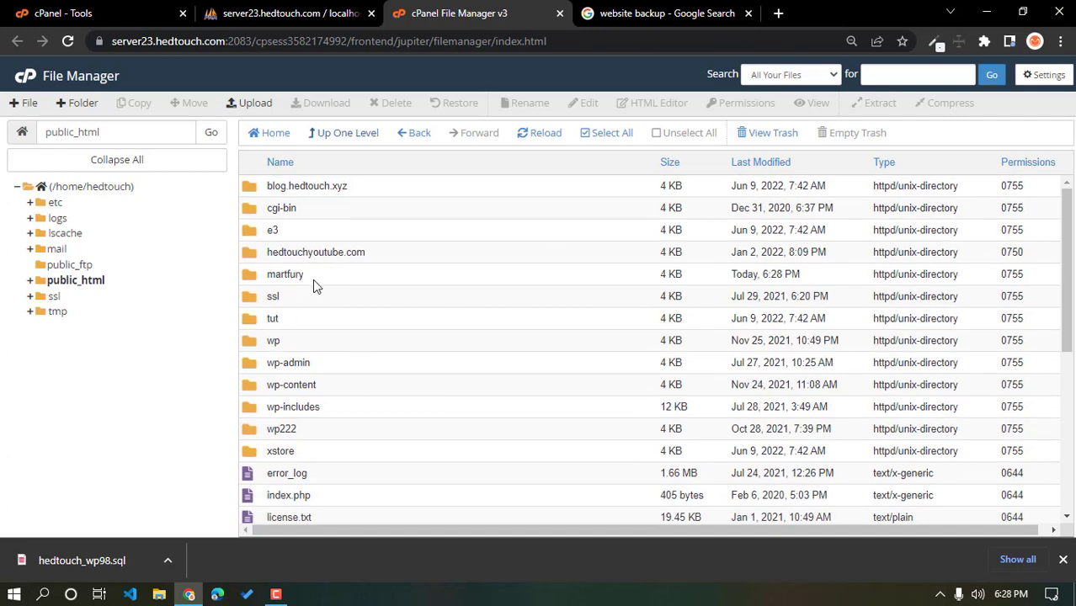
double_click(312, 279)
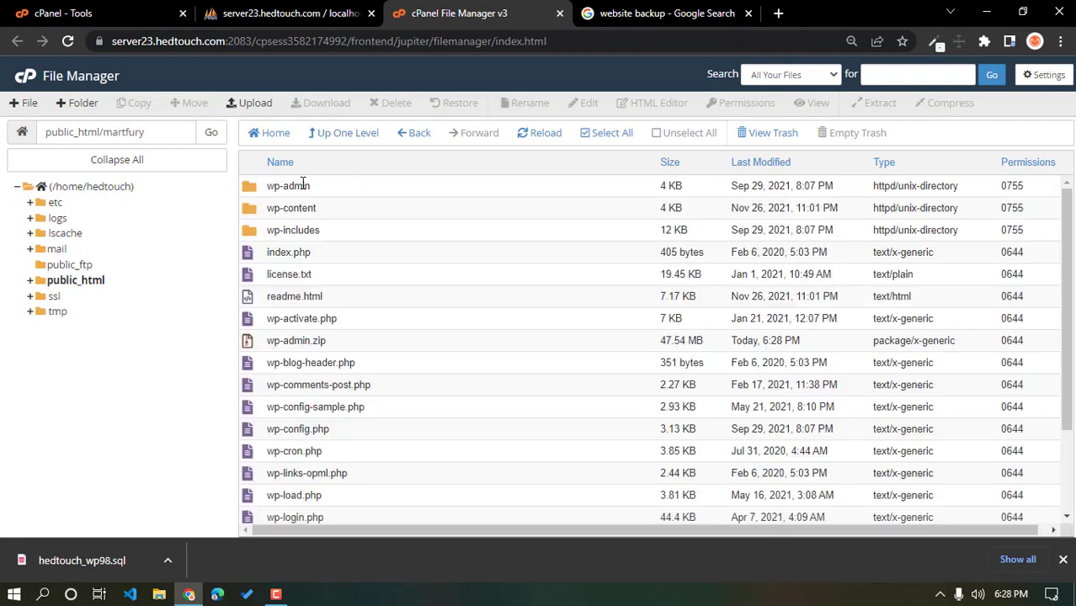
click(334, 134)
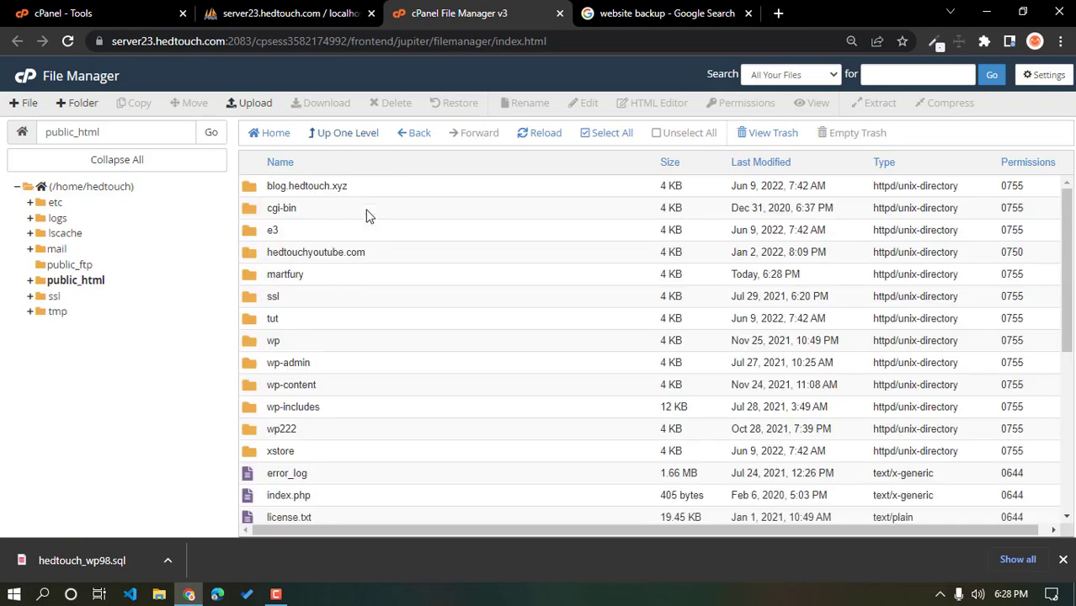
scroll(362, 278, down, 4)
scroll(362, 304, up, 4)
double_click(344, 277)
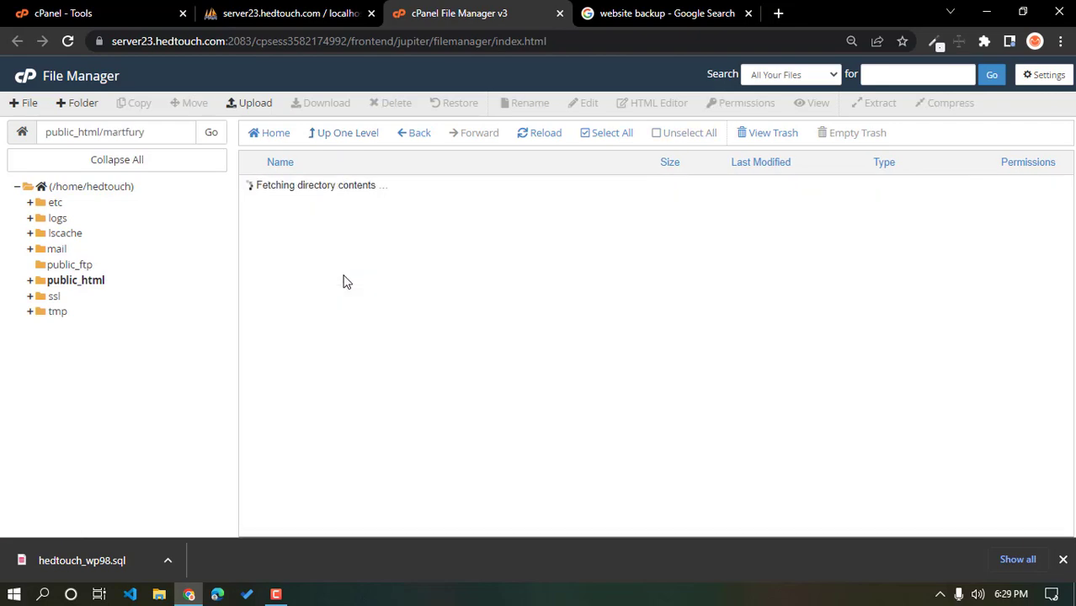
click(75, 281)
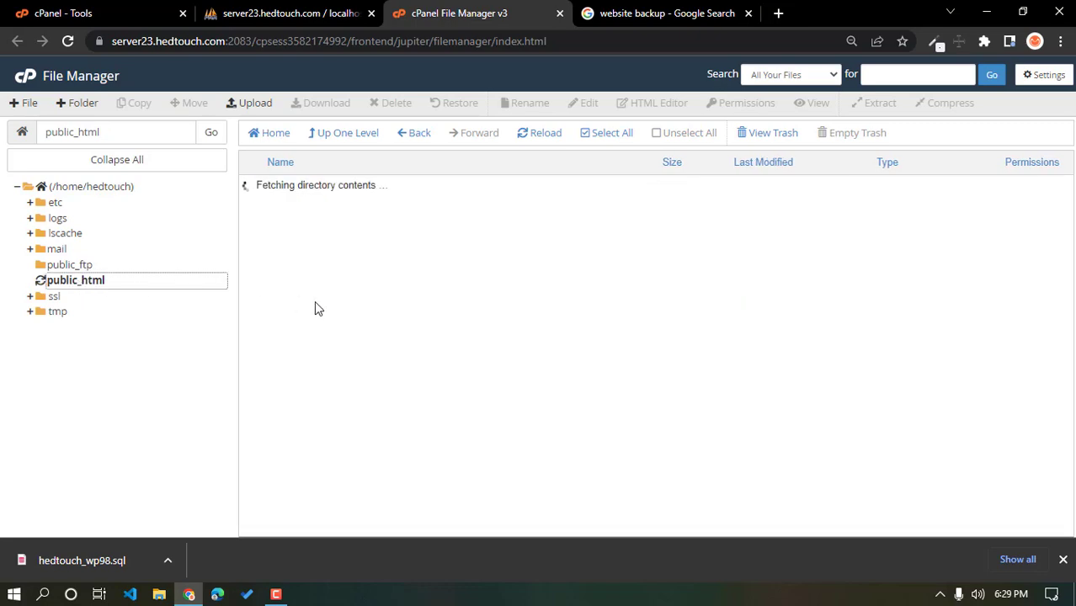
double_click(335, 280)
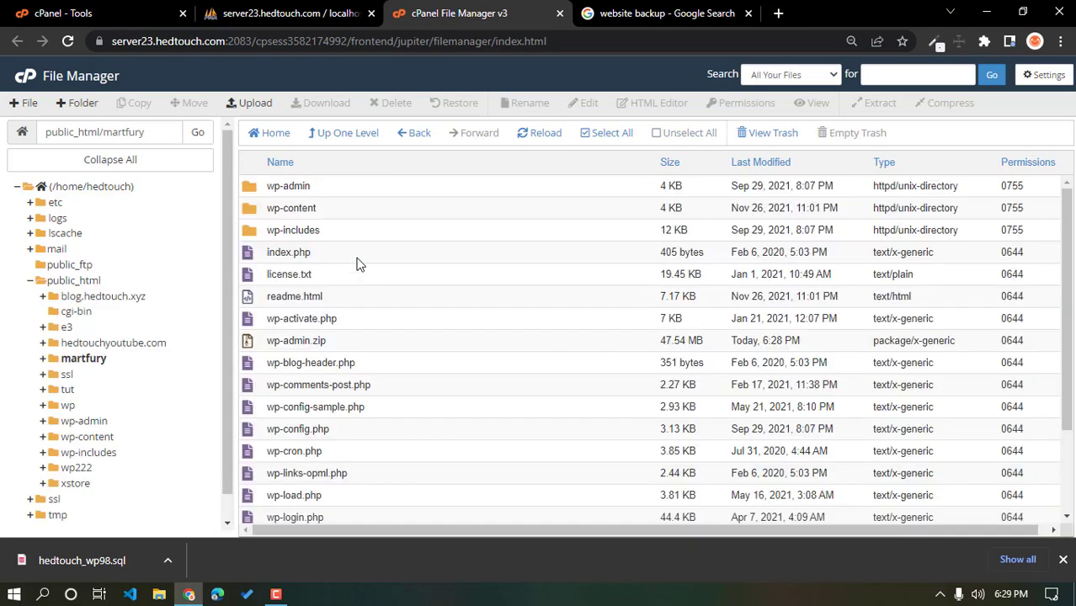
click(32, 281)
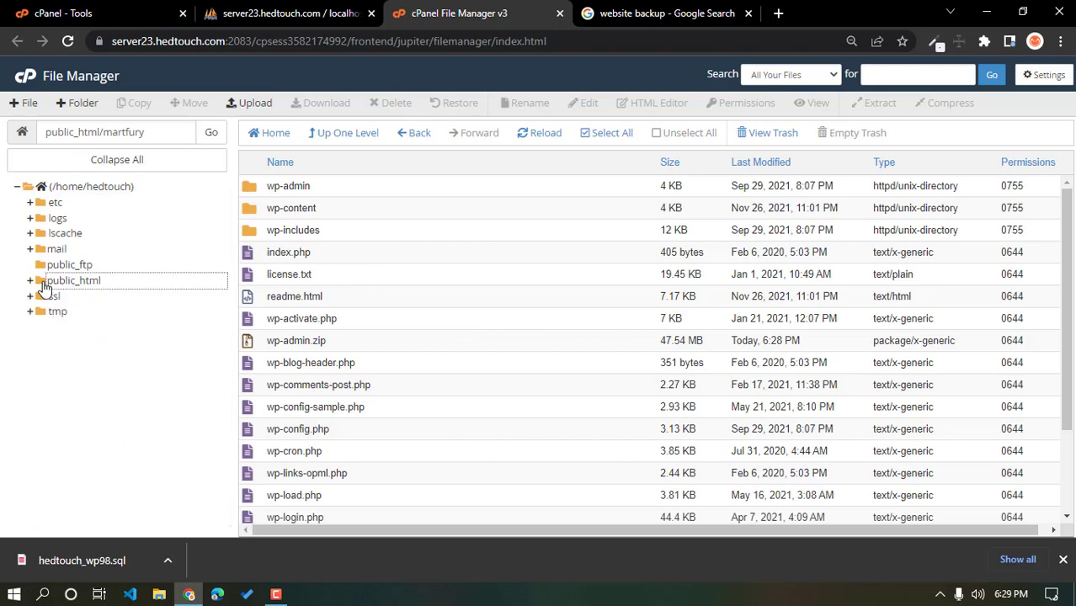
Download wp-admin.zip from the martfury directory and save it in the 9. backup folder.
right_click(348, 340)
click(376, 348)
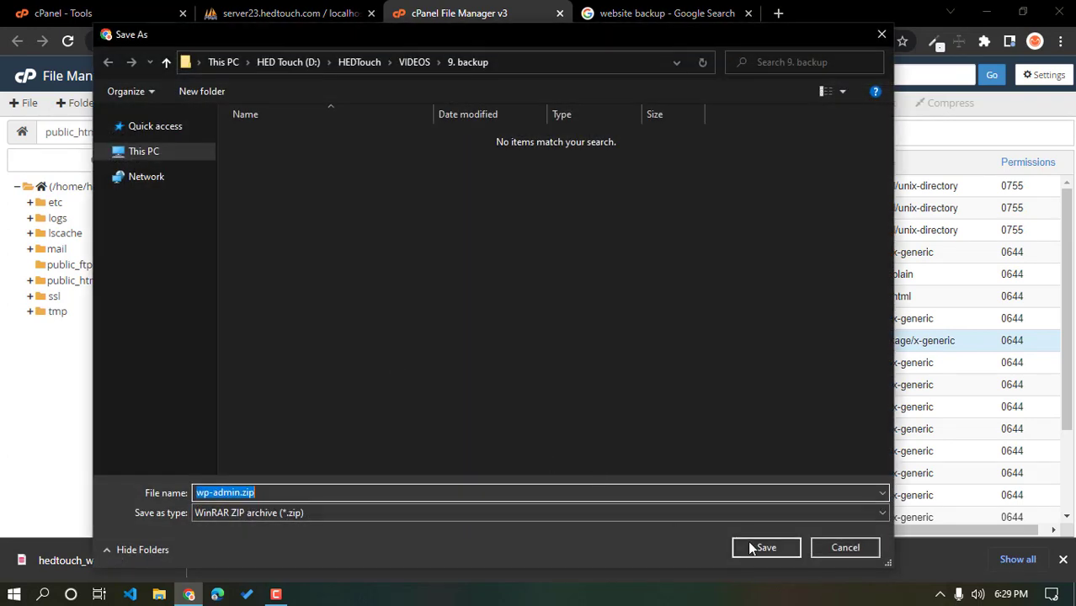
click(744, 545)
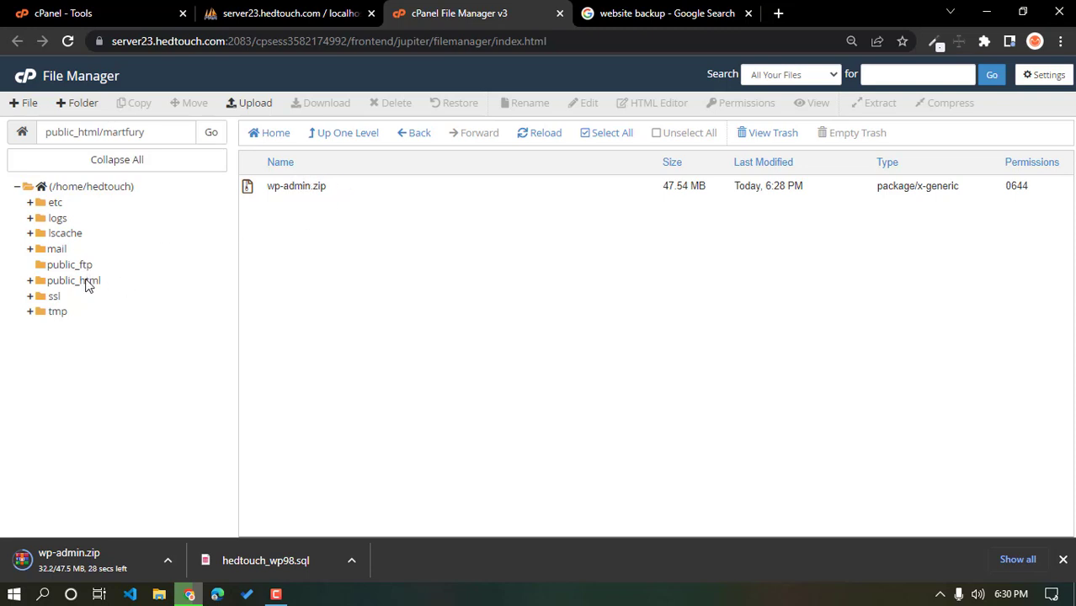
Open the upload page for the martfury directory, bring up the file chooser and dismiss it without choosing a file.
click(251, 108)
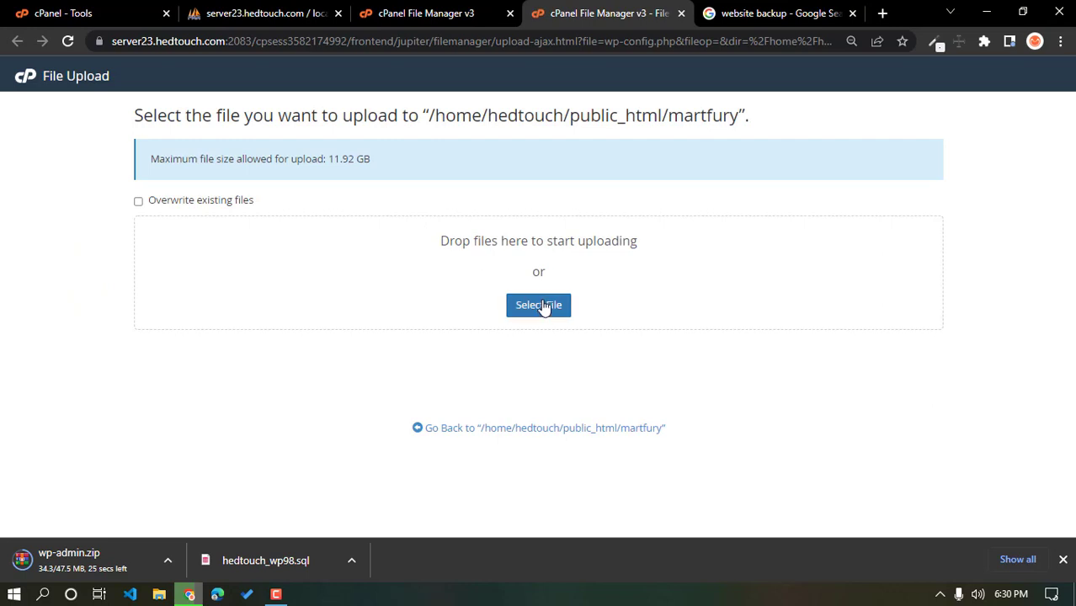
click(544, 306)
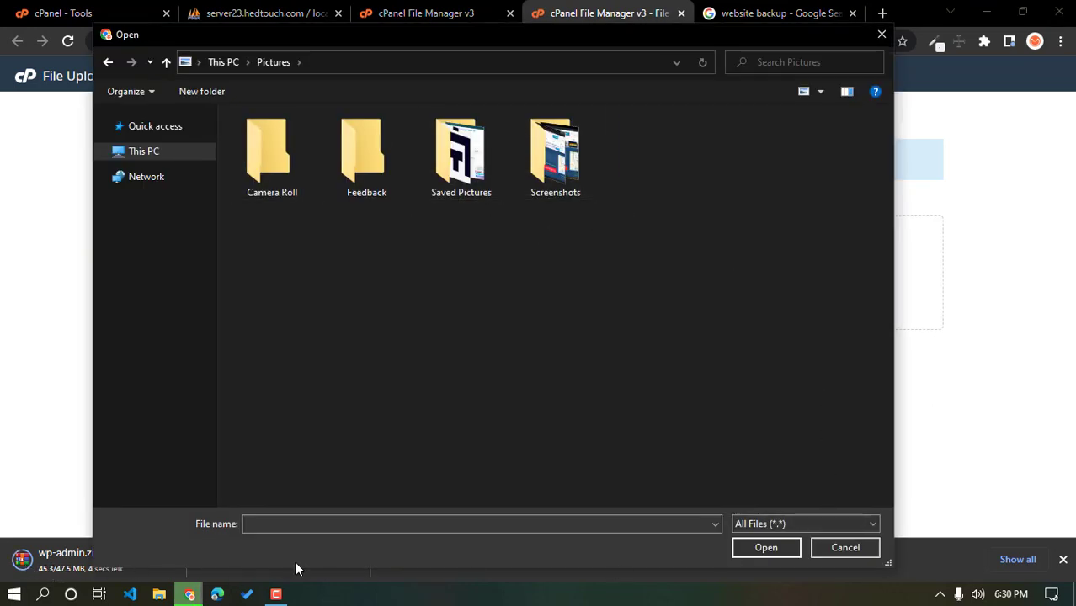
click(844, 549)
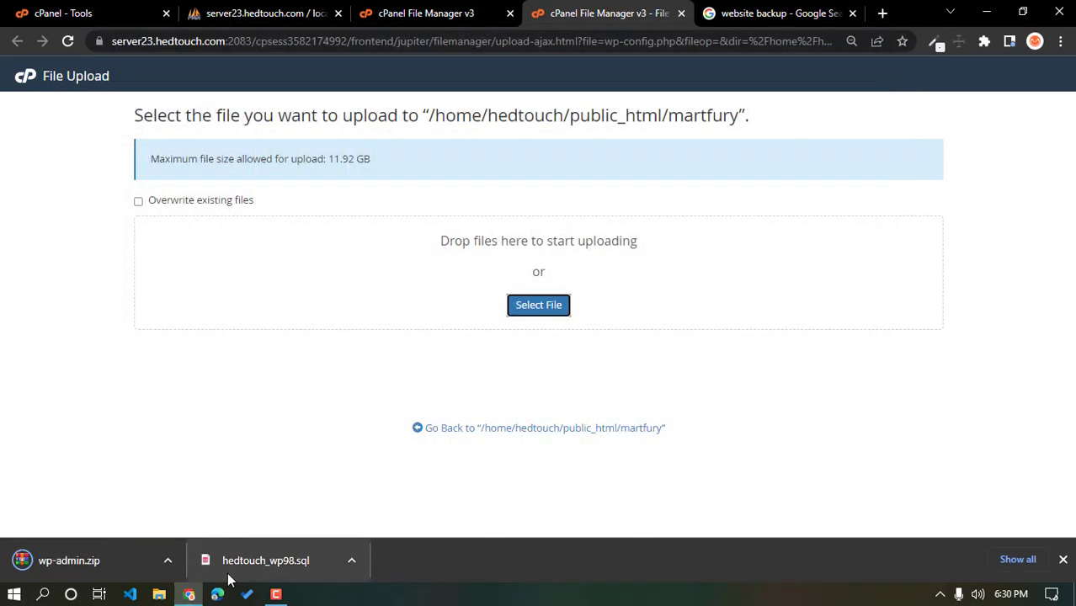
Show the downloaded archive in the 9. backup folder, move the folder window beside the upload area, and refresh its listing.
click(168, 560)
click(358, 482)
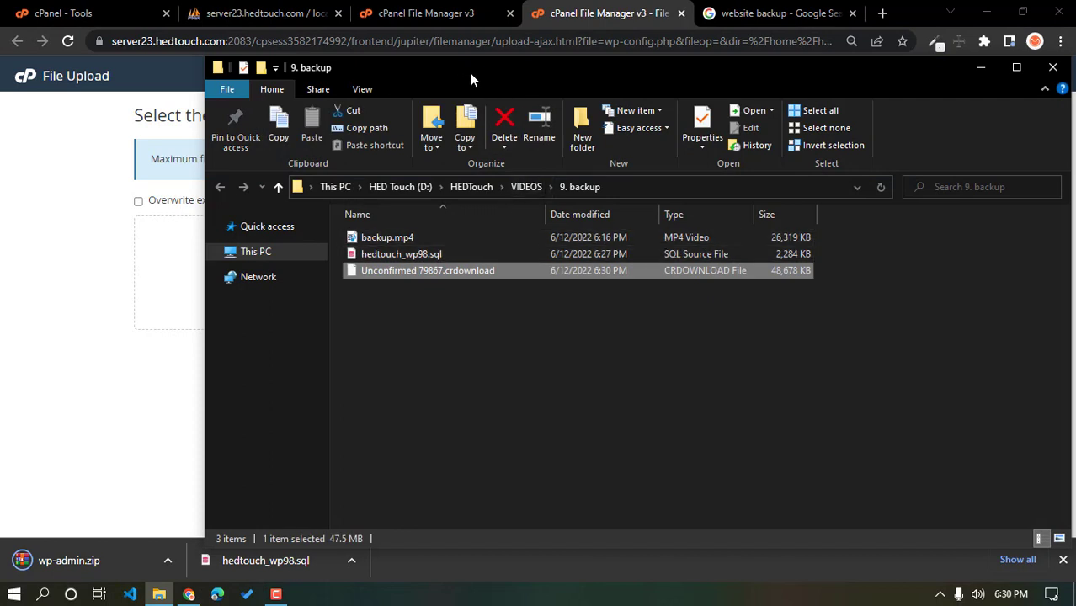
drag(468, 68, 676, 75)
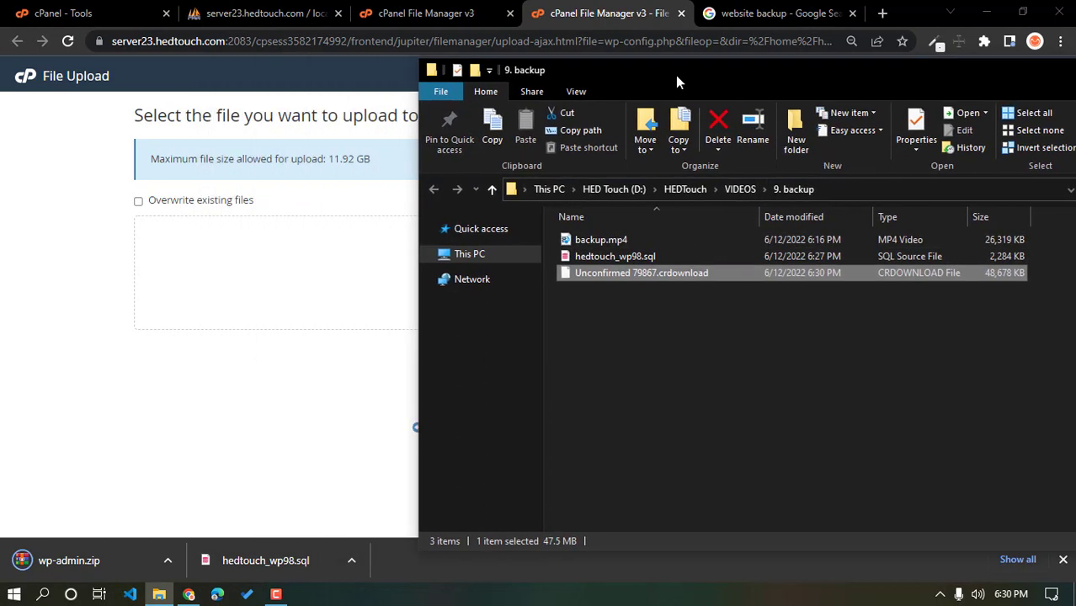
right_click(625, 330)
click(649, 386)
right_click(620, 321)
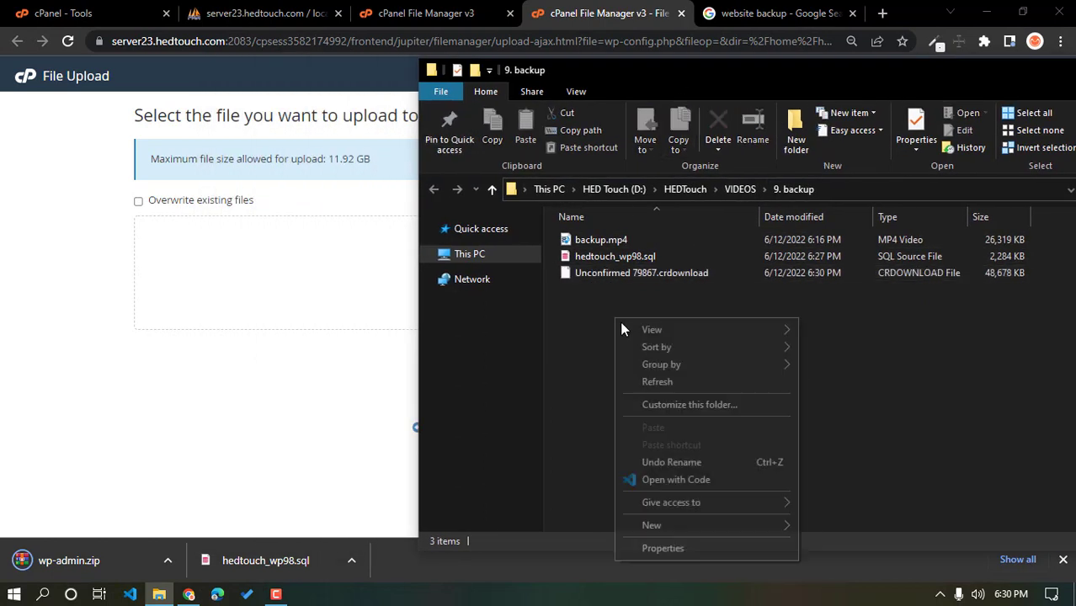
click(648, 383)
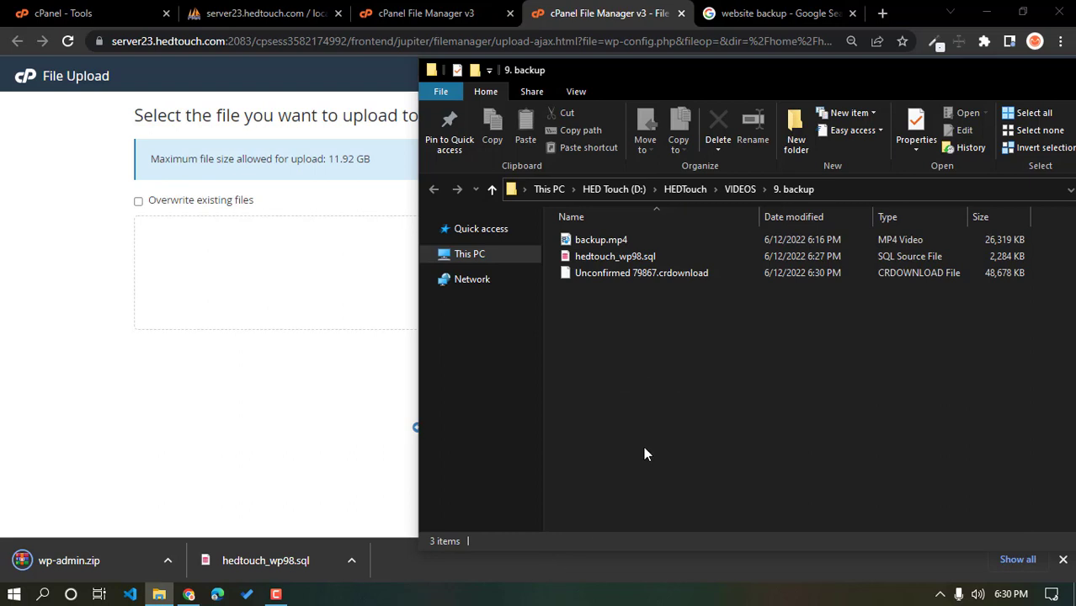
click(419, 573)
click(168, 595)
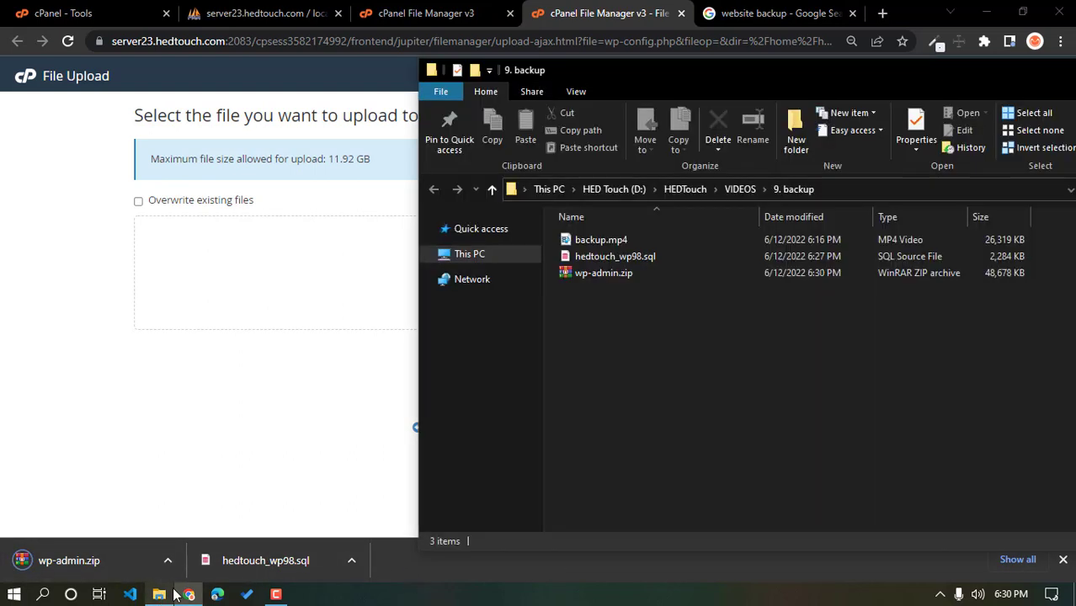
right_click(685, 321)
click(724, 384)
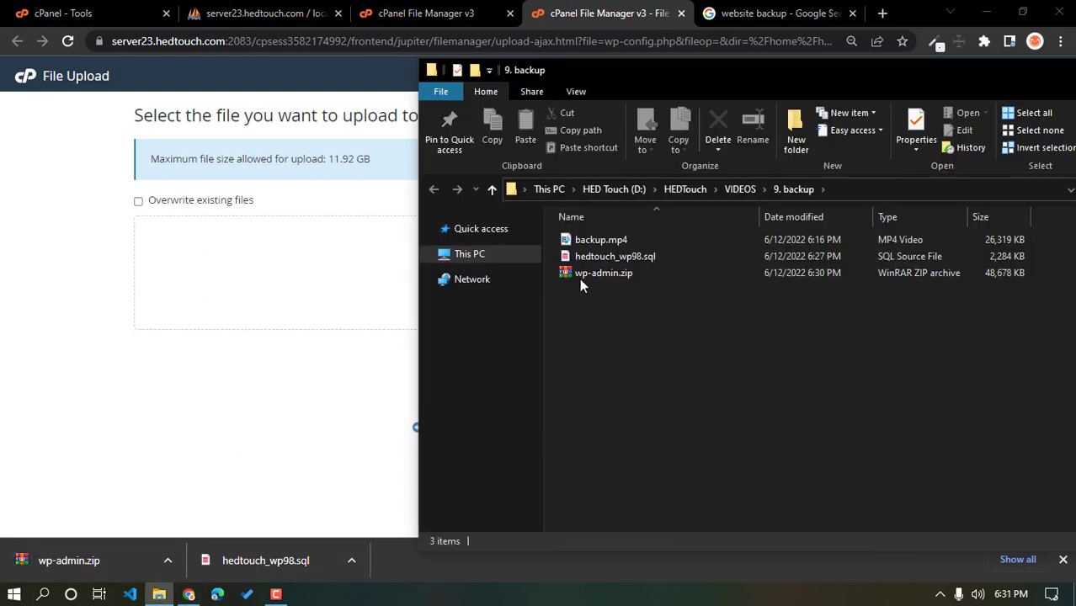
Try uploading wp-admin.zip to the martfury directory with overwriting allowed, cancel the transfer, and go back to the directory.
drag(590, 272, 409, 320)
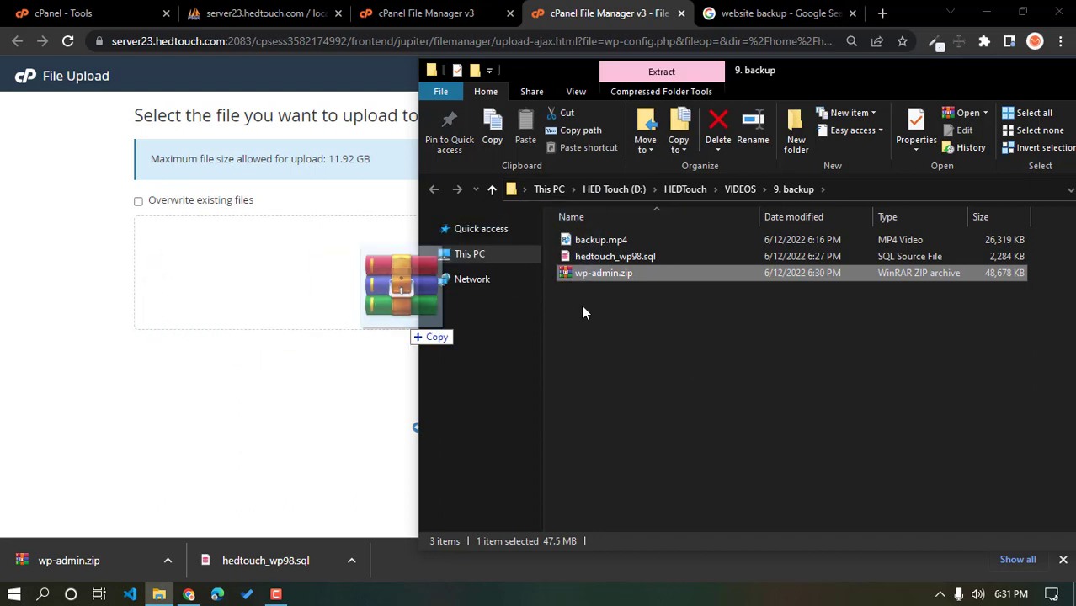
drag(582, 304, 249, 269)
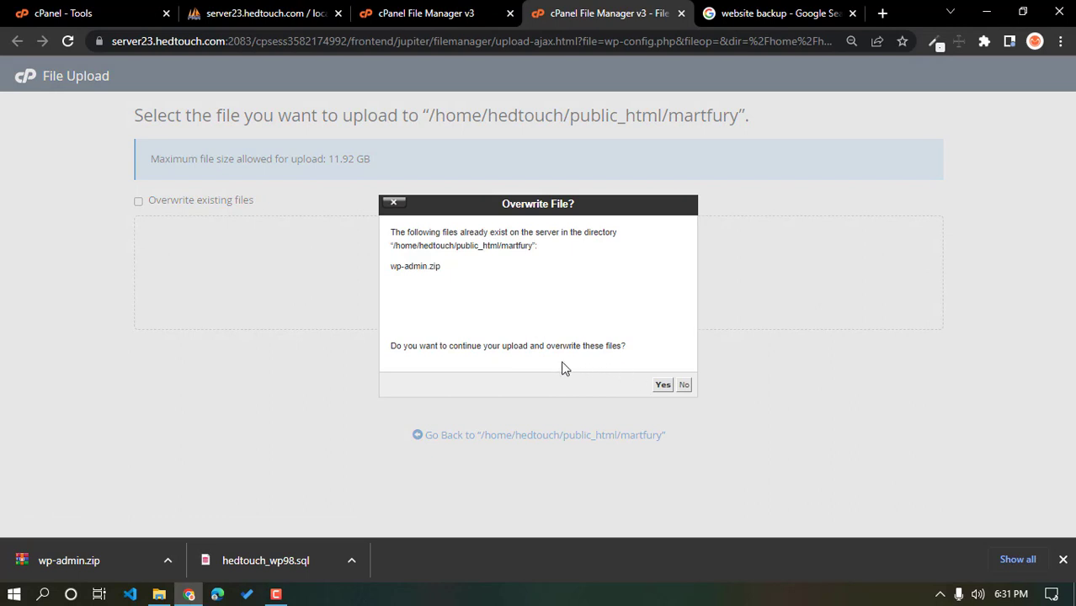
click(663, 385)
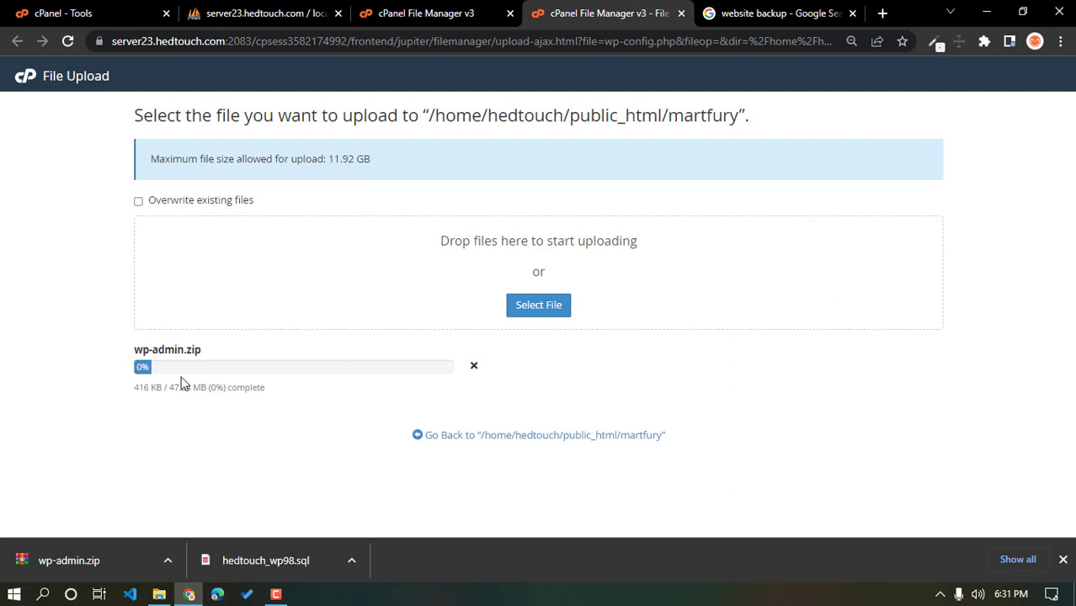
click(473, 365)
click(466, 439)
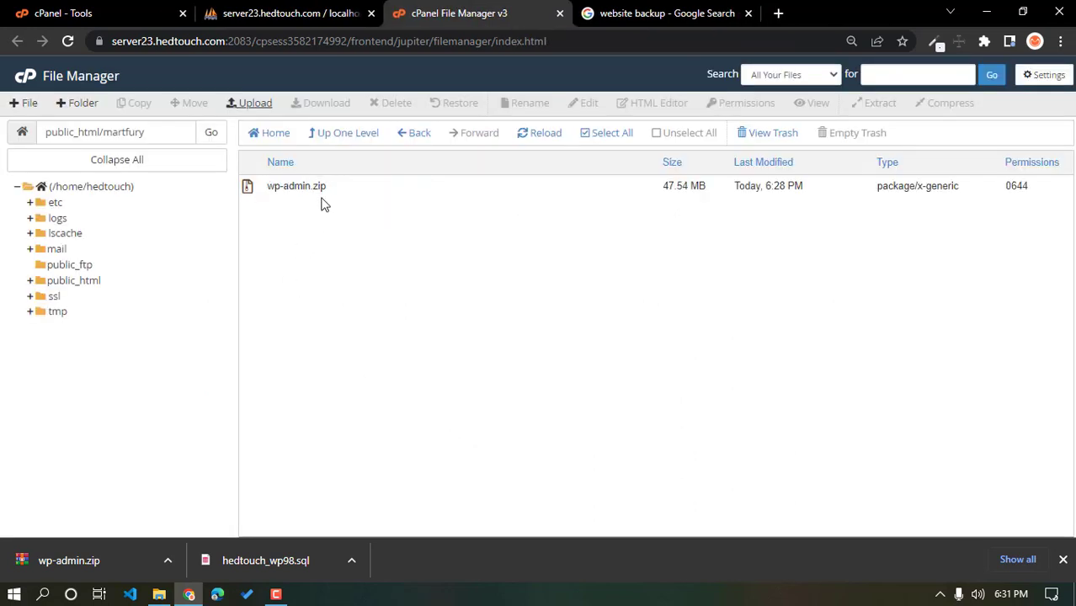
right_click(336, 187)
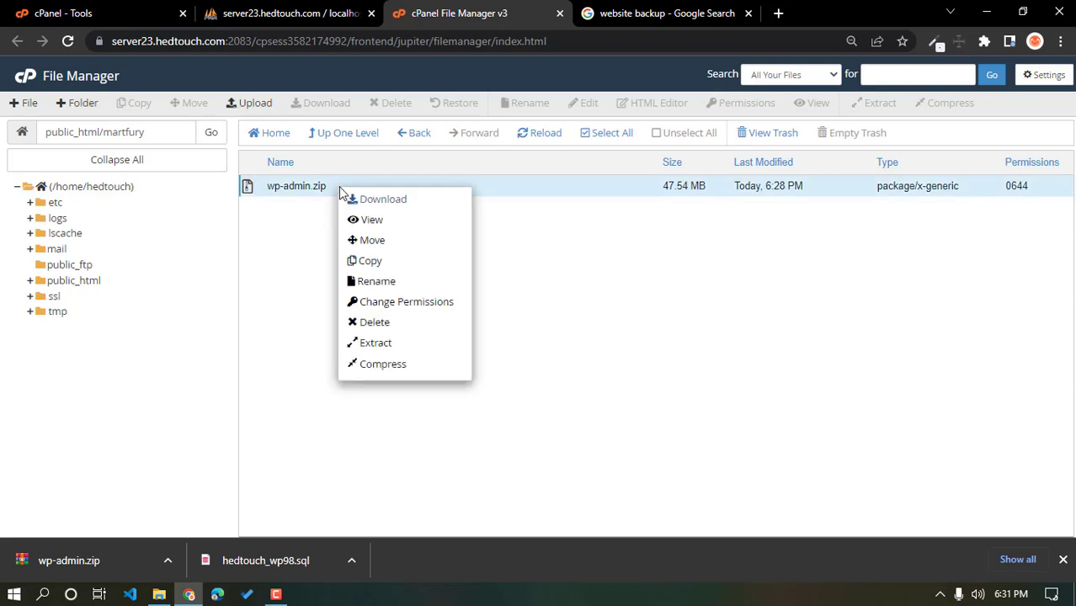
click(375, 327)
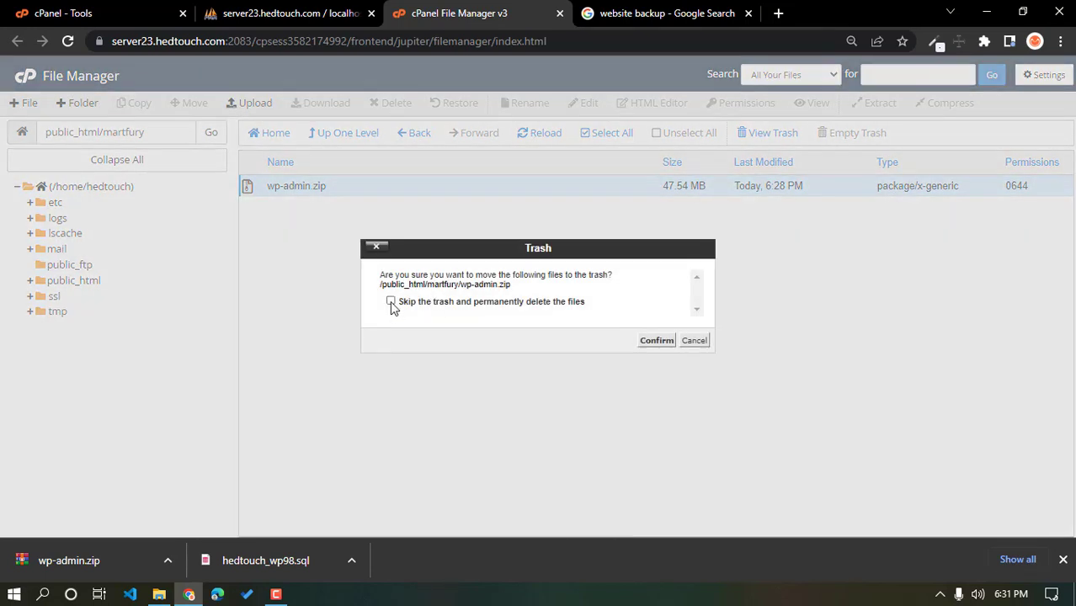
click(693, 341)
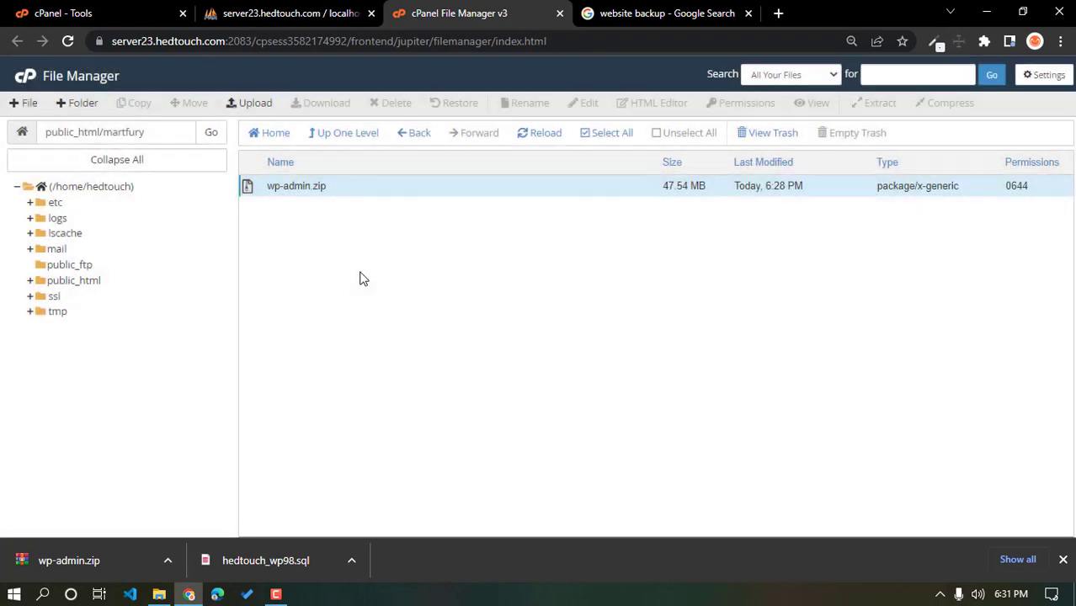
Extract wp-admin.zip into the /public_html/martfury directory and close the extraction results.
right_click(336, 189)
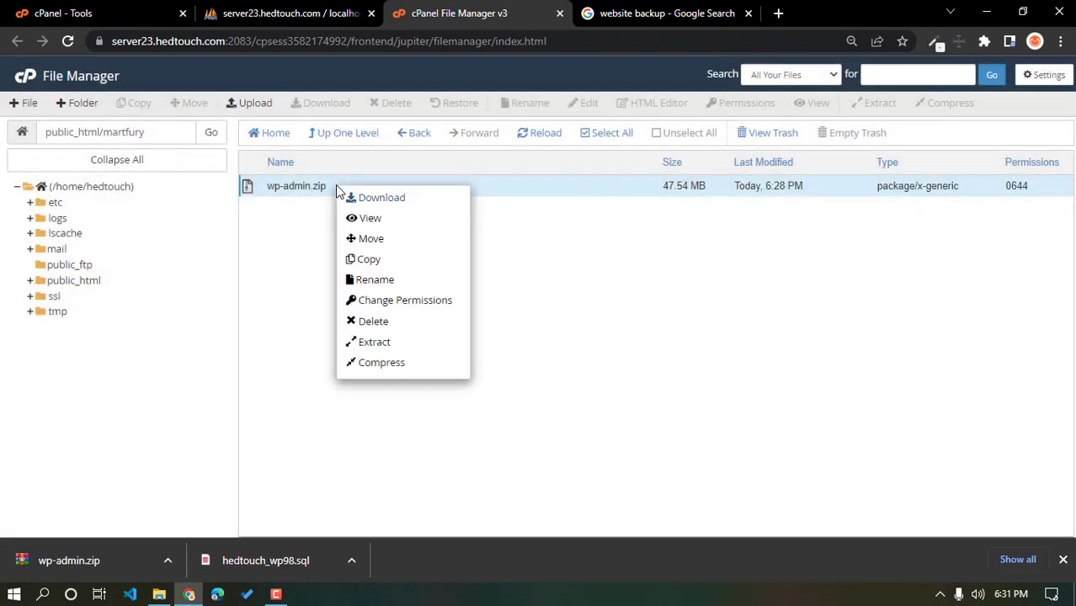
click(374, 342)
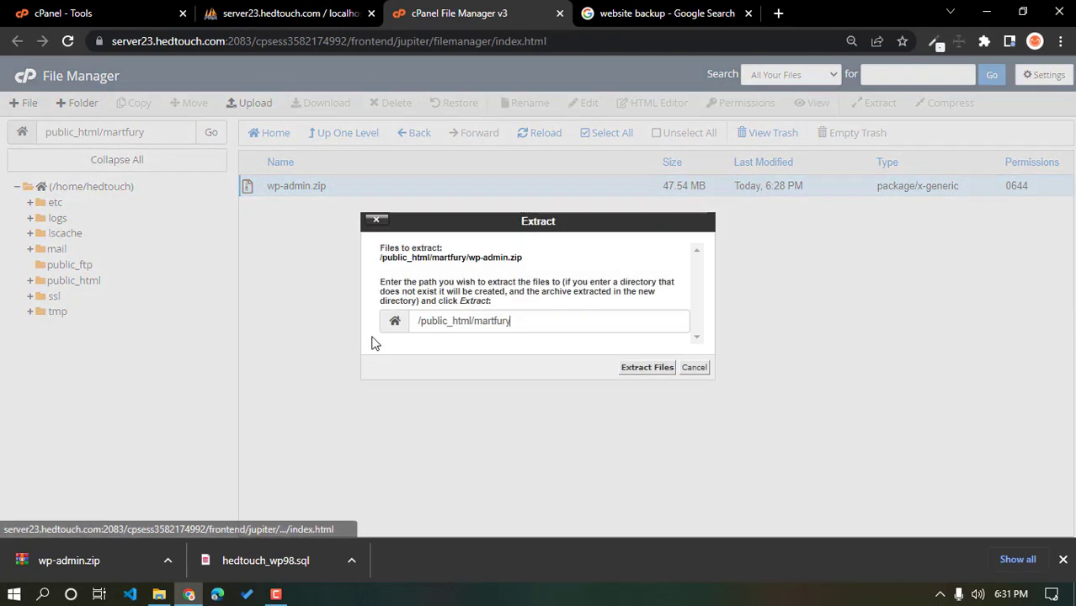
click(640, 371)
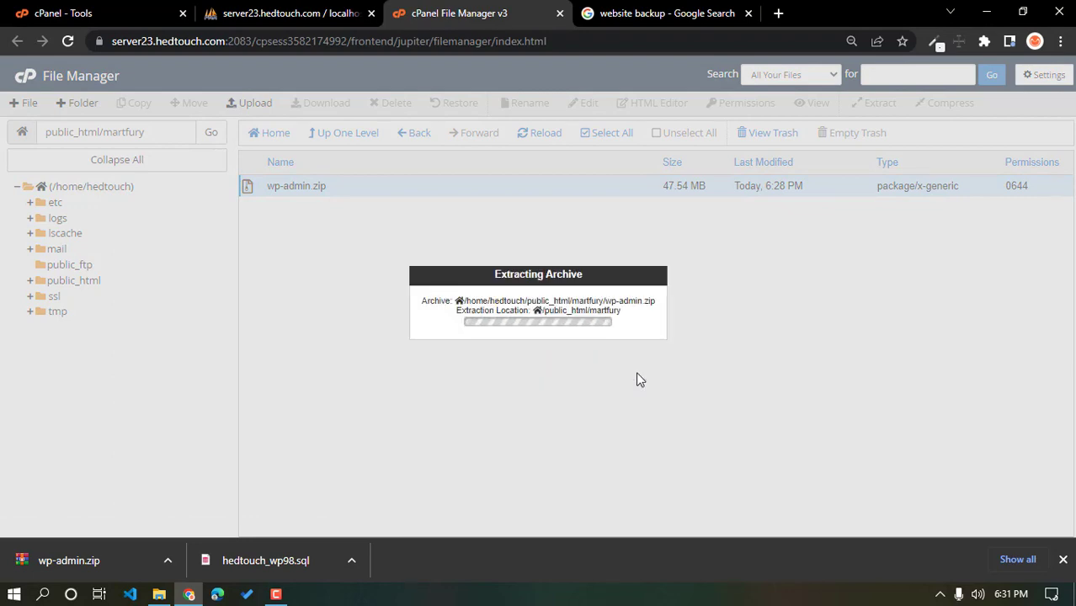
click(766, 442)
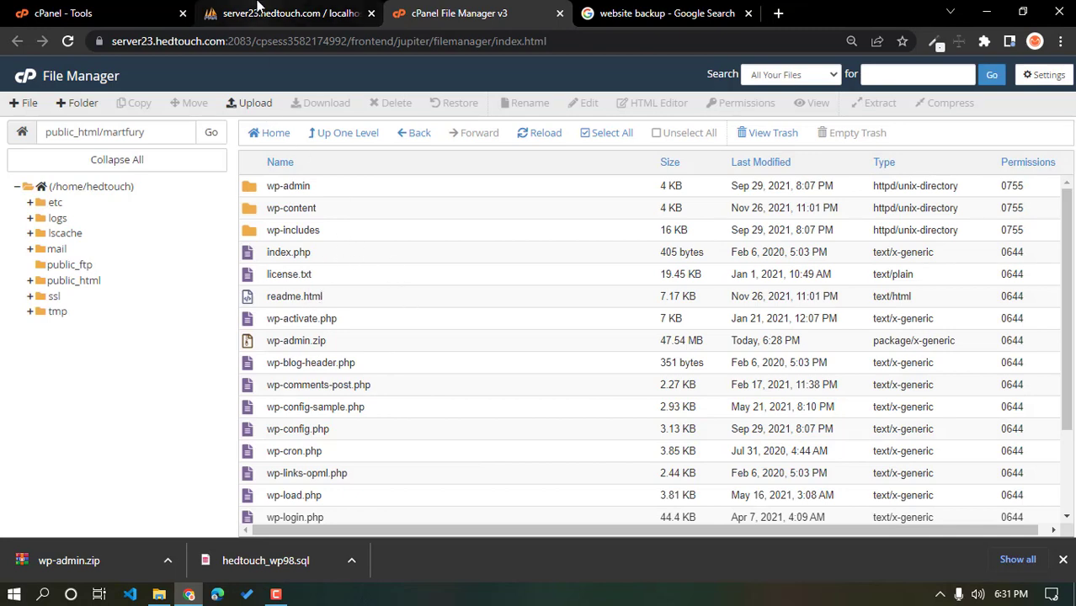
Return to the cPanel tools page, search for "data" and open the MySQL Databases page.
click(265, 13)
click(132, 9)
click(278, 13)
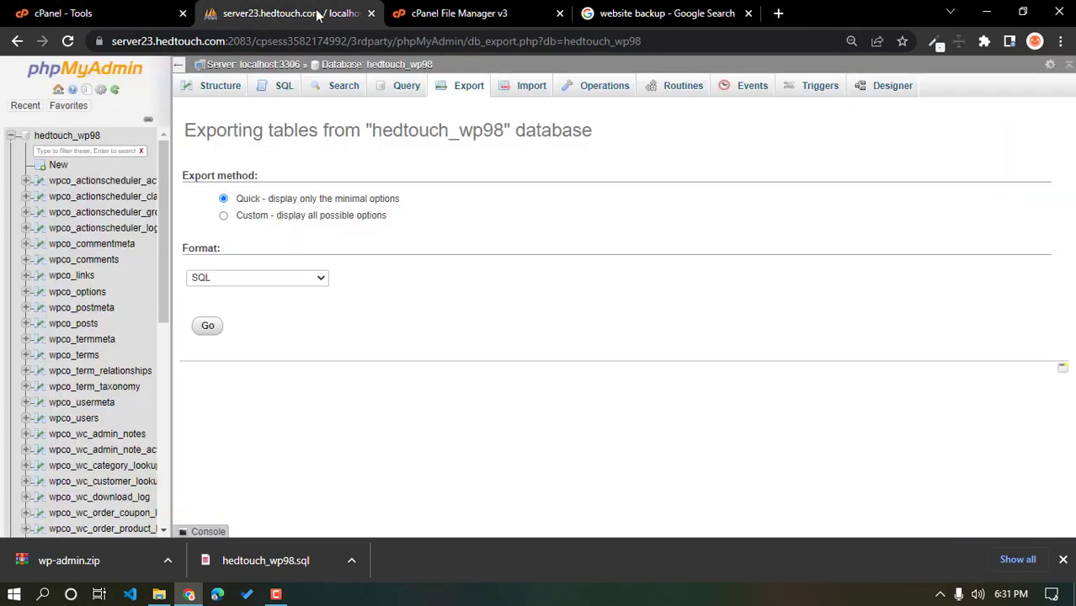
click(101, 13)
double_click(735, 74)
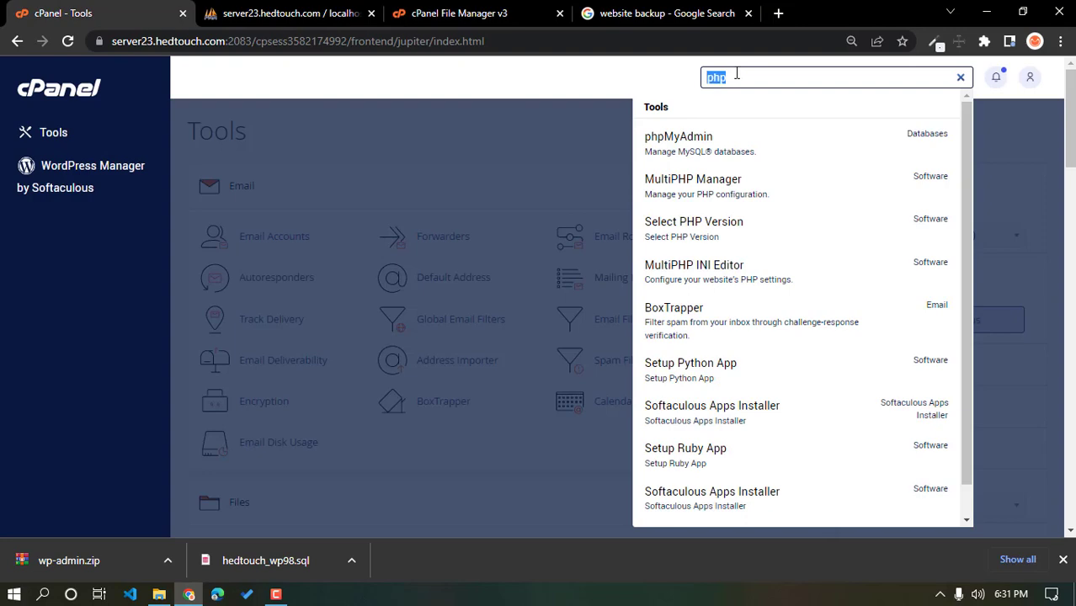
text(dar)
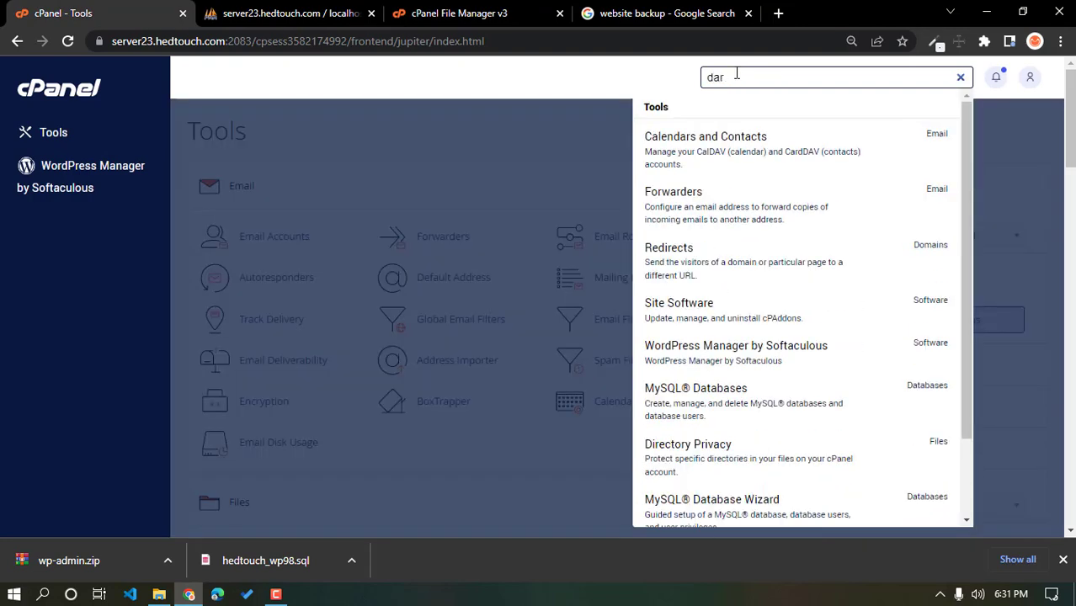
key(BackSpace)
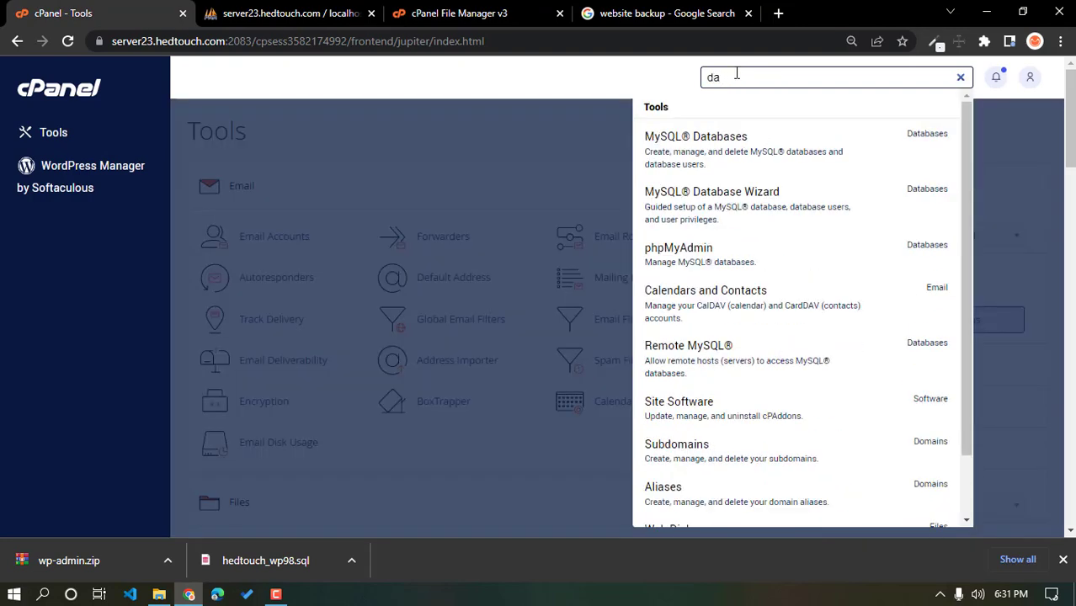
text(ta)
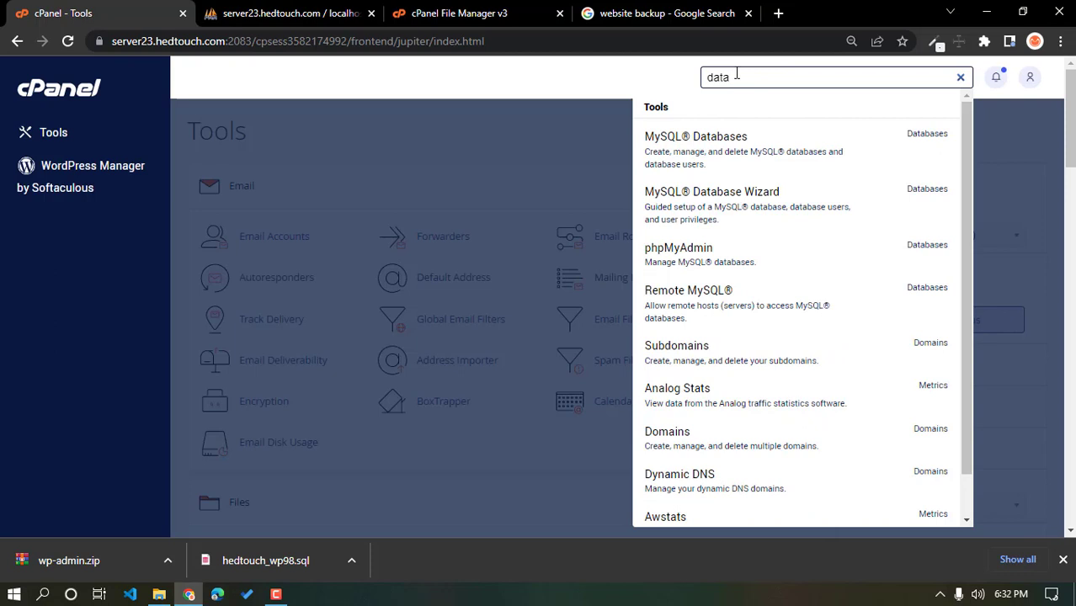
click(705, 145)
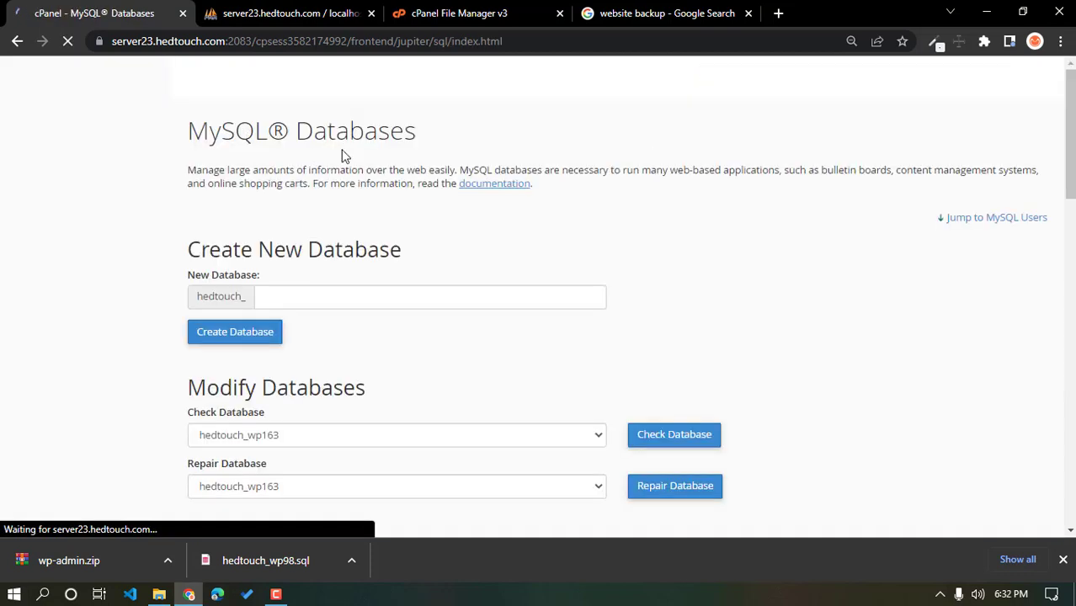
Create a new MySQL database with the name "new" after the hedtouch_ prefix.
scroll(400, 171, down, 1)
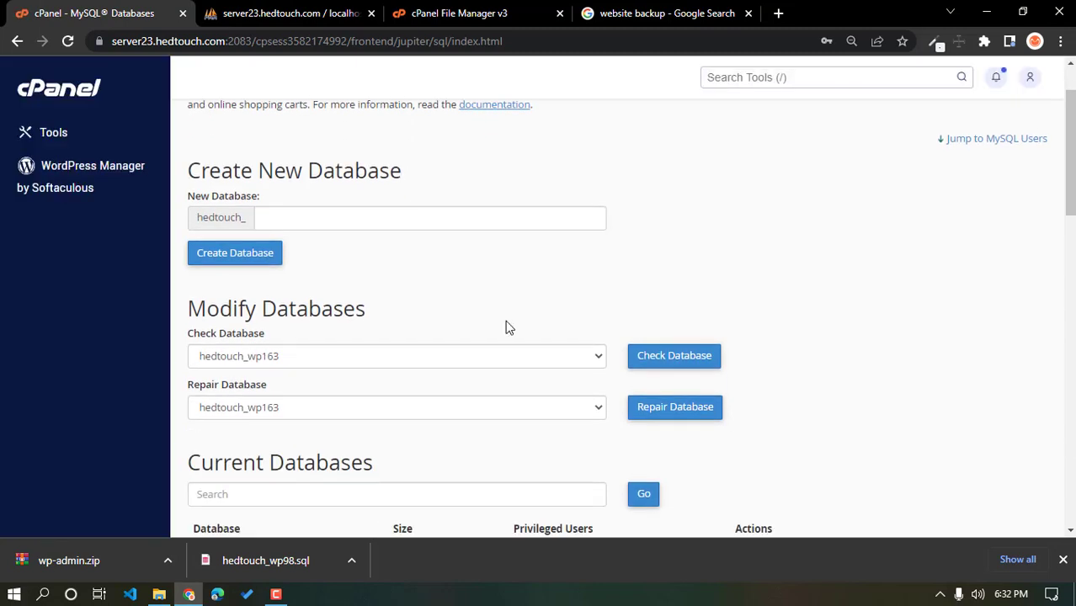
click(275, 217)
text(new)
click(255, 256)
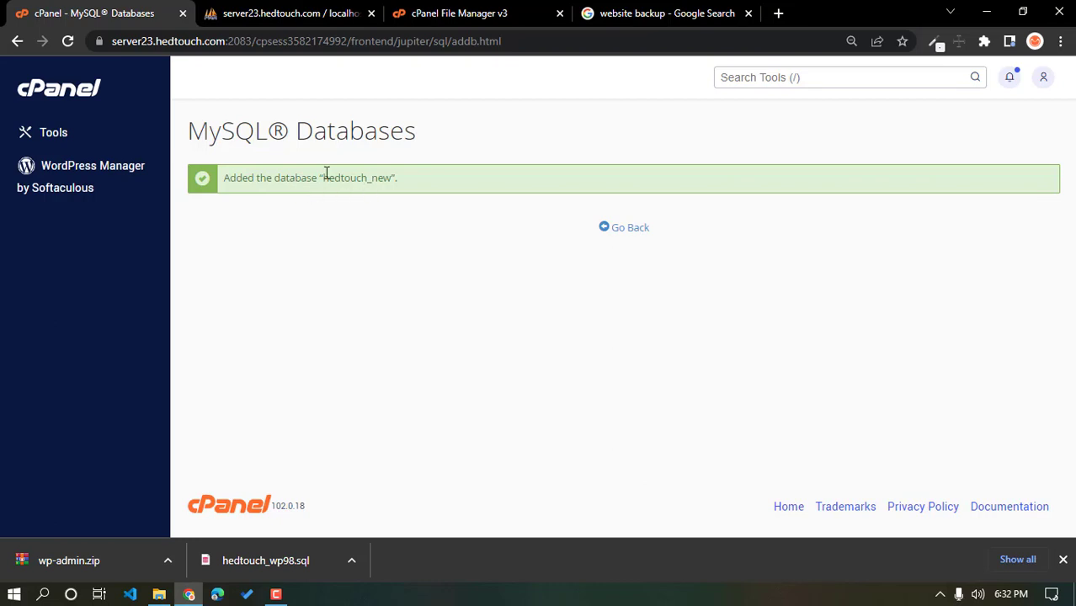
Copy the new database's name, hedtouch_new, into a blank Notepad document and return to the browser.
drag(323, 175, 398, 179)
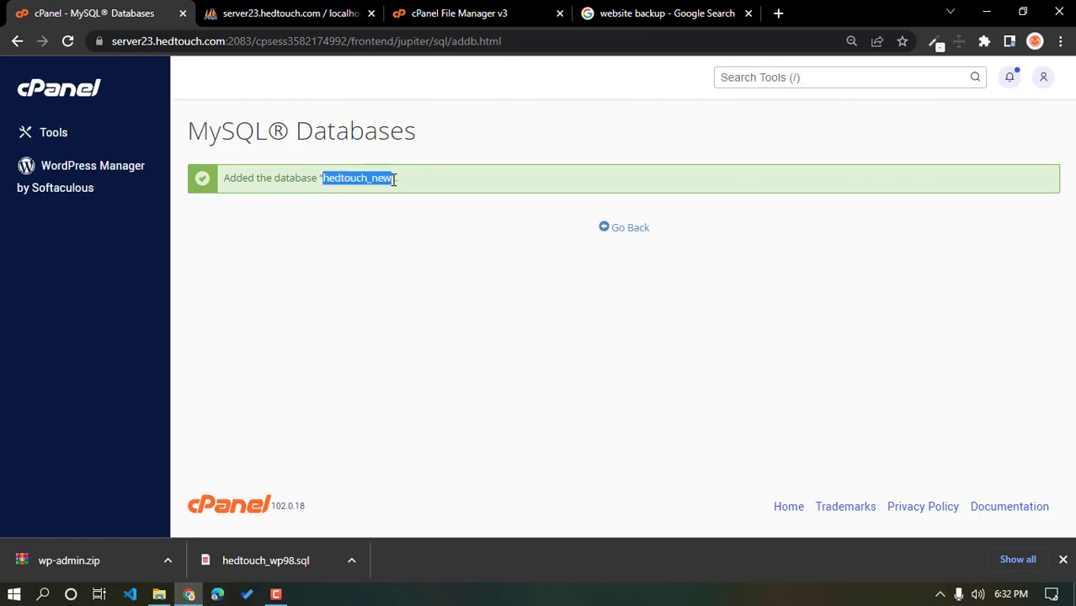
text(hedtouch_new)
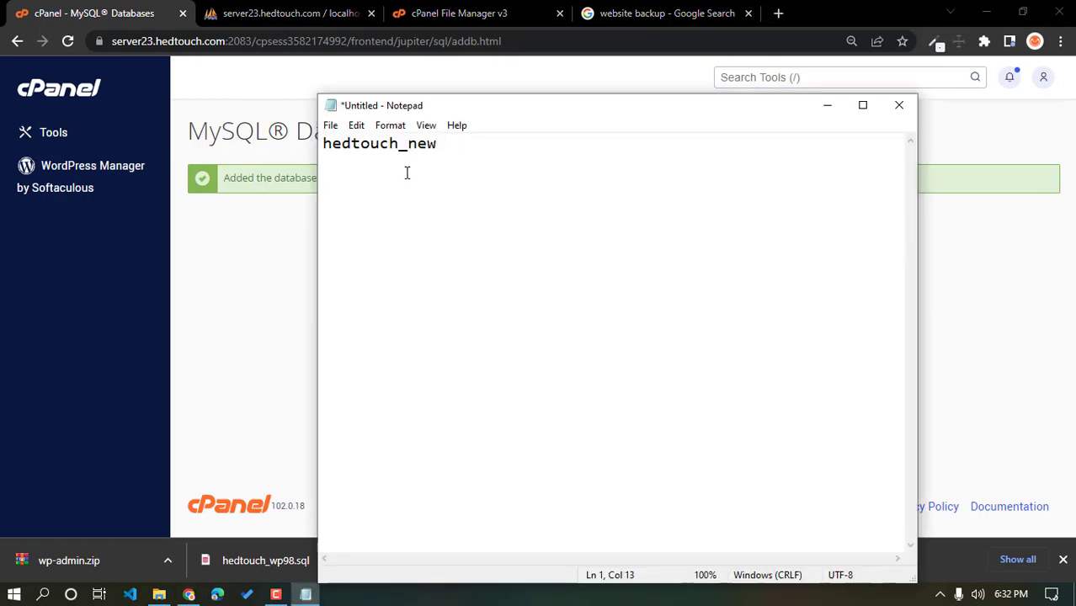
double_click(288, 175)
click(400, 247)
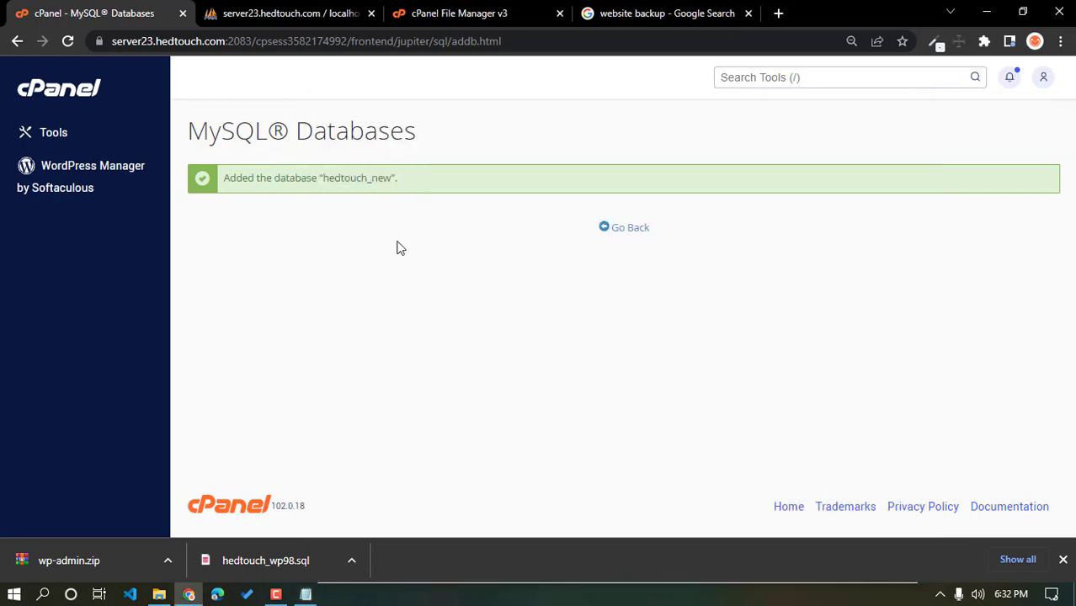
Return to the MySQL Databases page and enter "new" as the username for a new MySQL user.
click(619, 230)
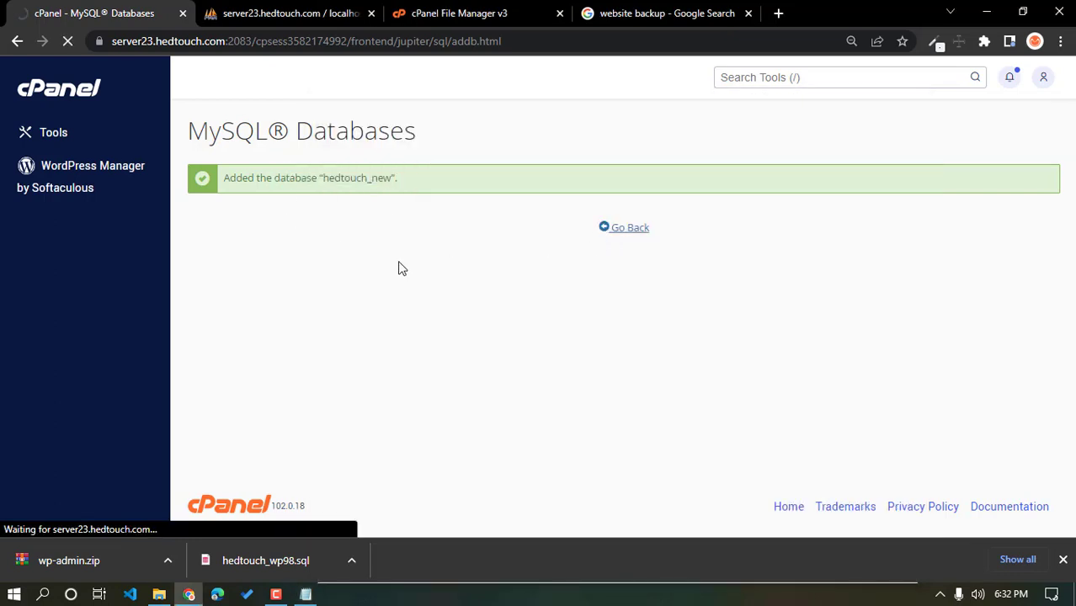
scroll(461, 331, down, 6)
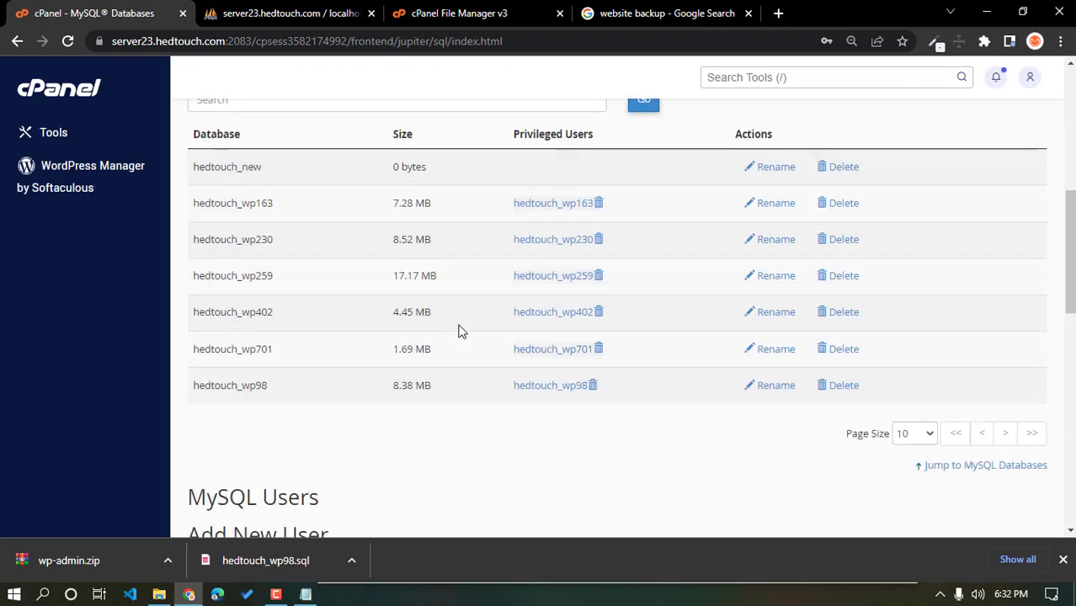
scroll(462, 331, up, 5)
scroll(462, 333, down, 8)
scroll(461, 335, up, 5)
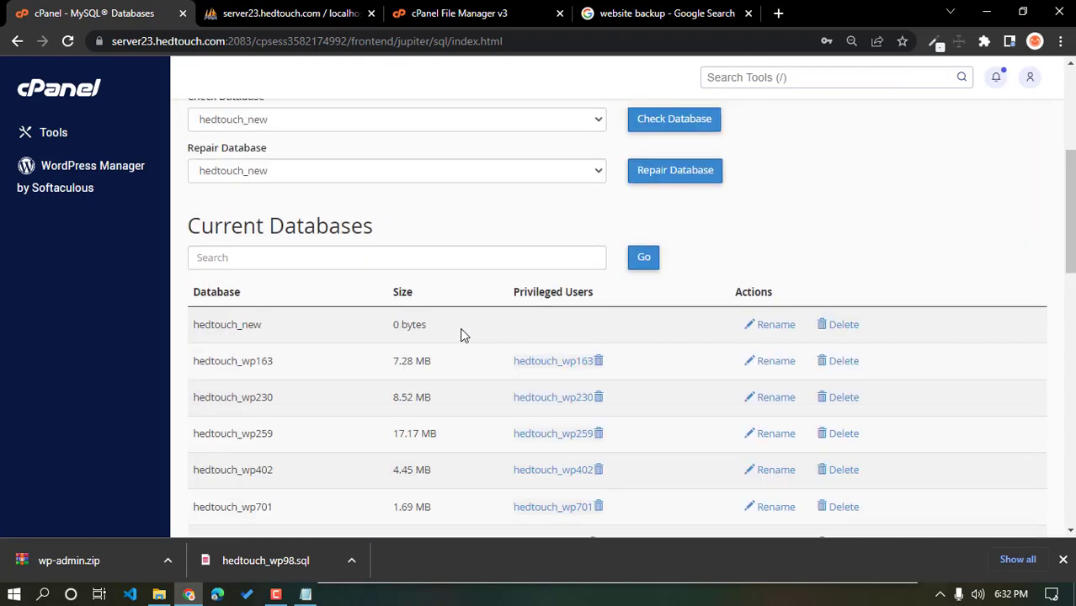
scroll(461, 335, down, 7)
scroll(461, 337, up, 3)
scroll(461, 339, down, 1)
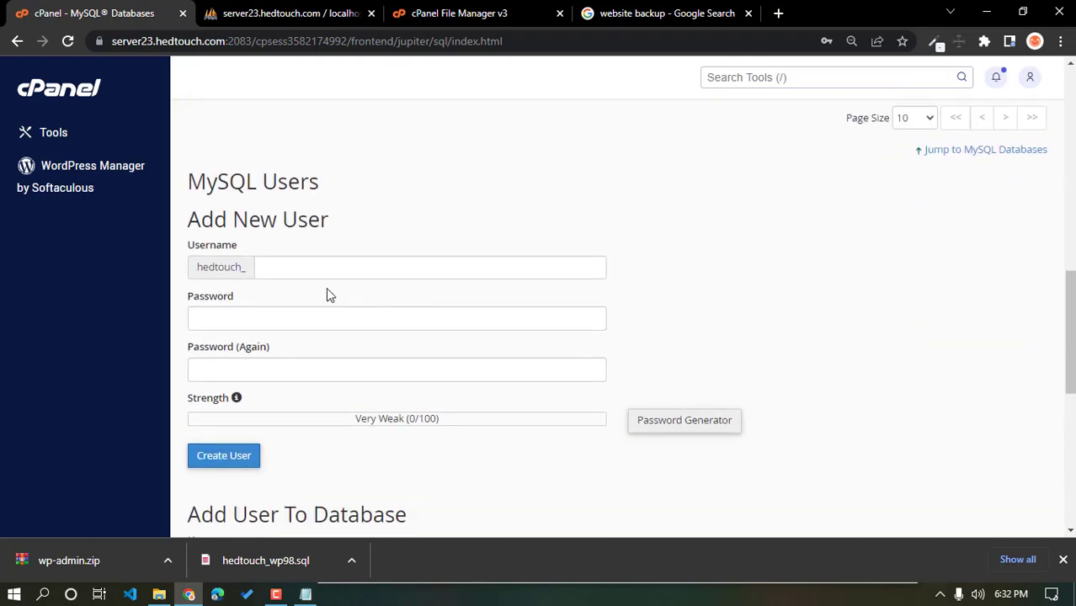
click(288, 264)
text(new)
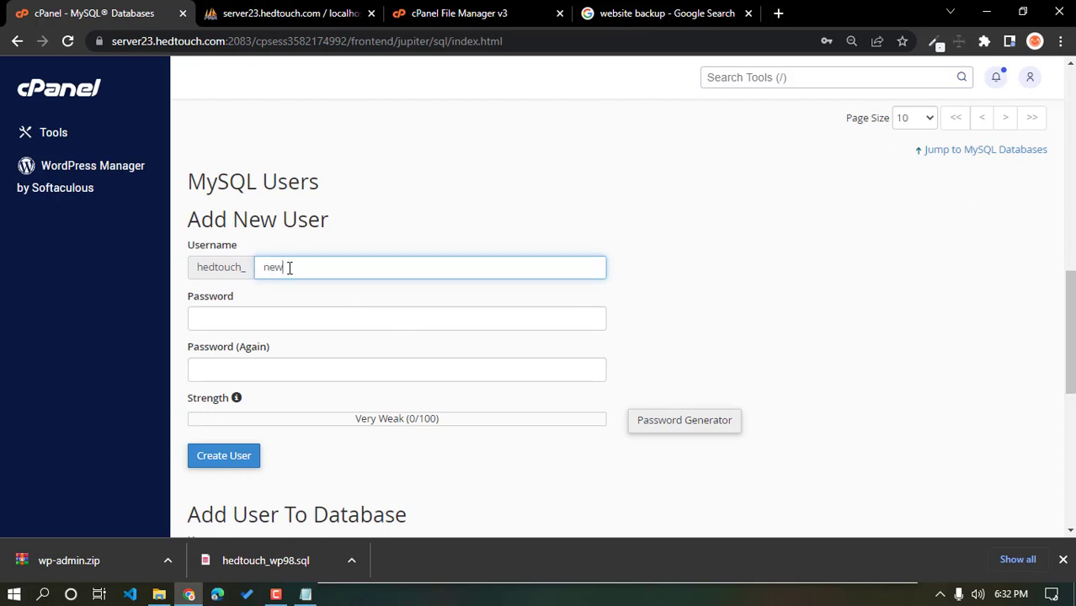
Generate and copy a password for the new MySQL user, apply it, create the user and dismiss the browser's offer to save it.
click(677, 418)
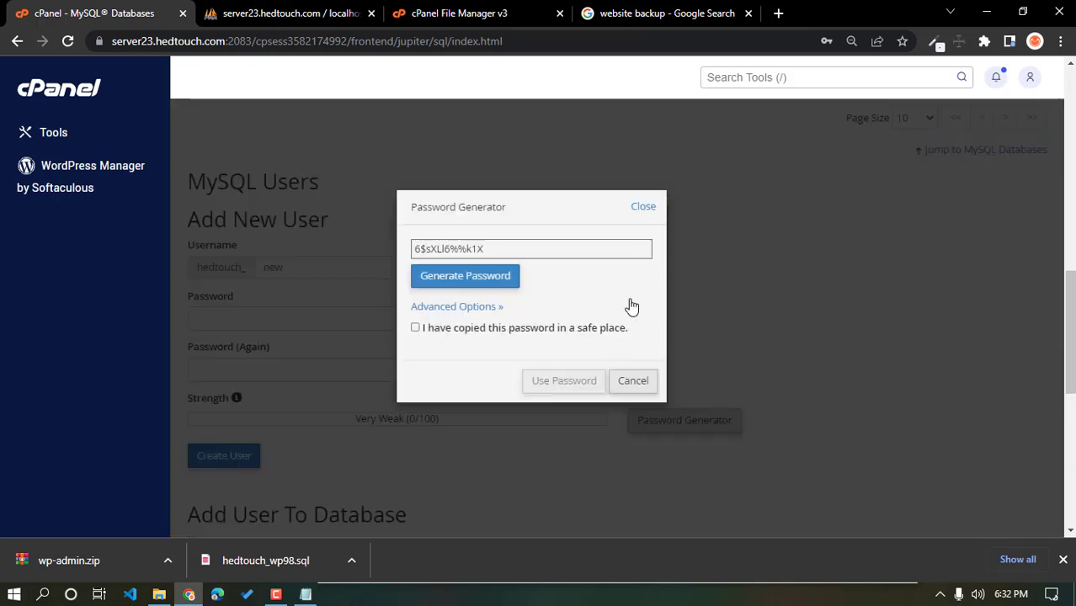
drag(493, 249, 302, 282)
key(ctrl+c)
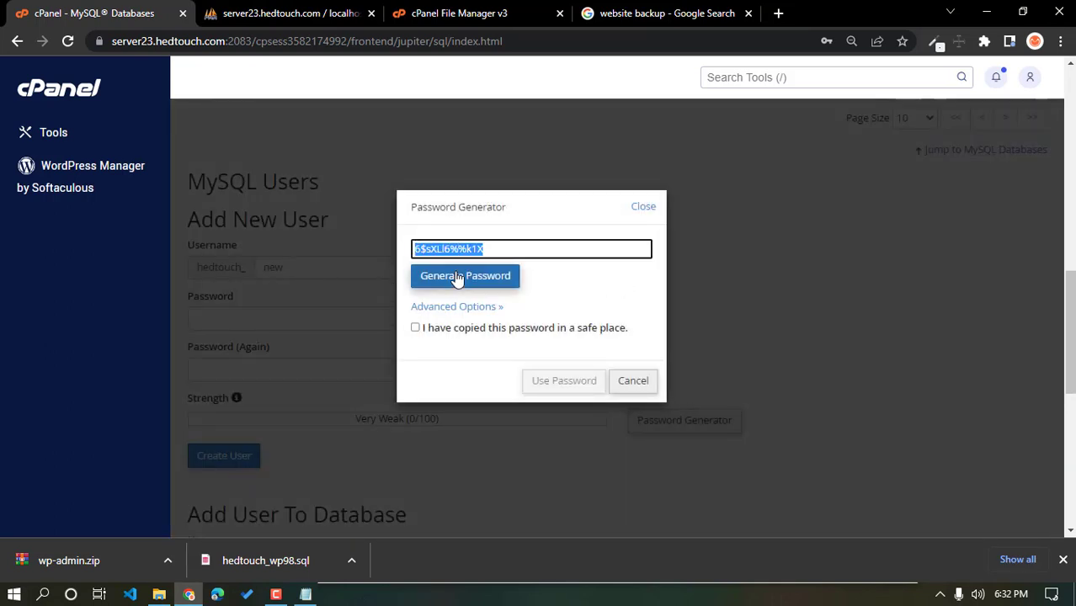
click(465, 330)
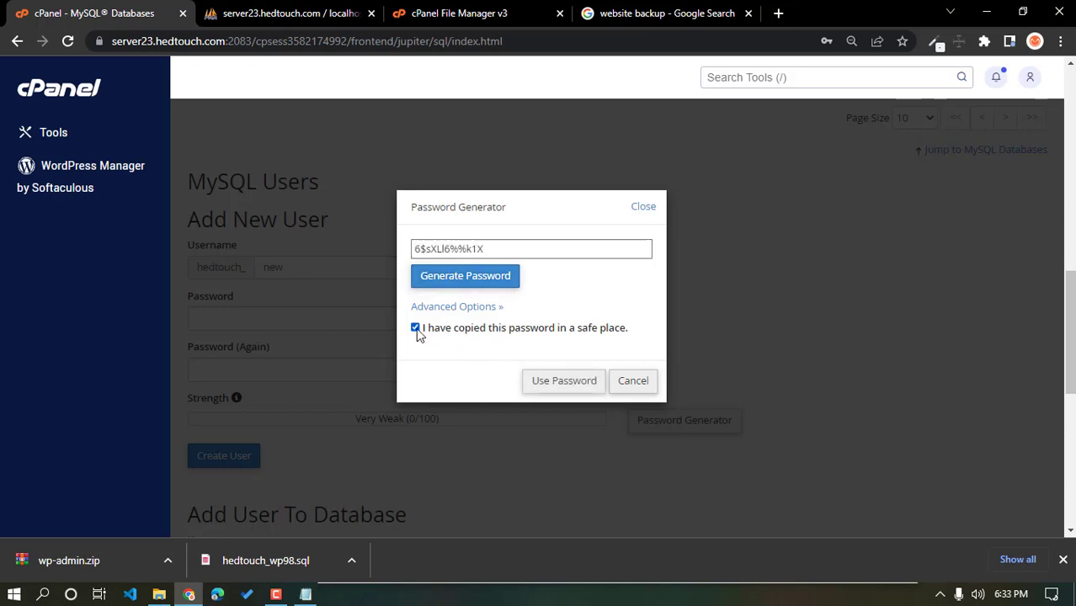
click(572, 389)
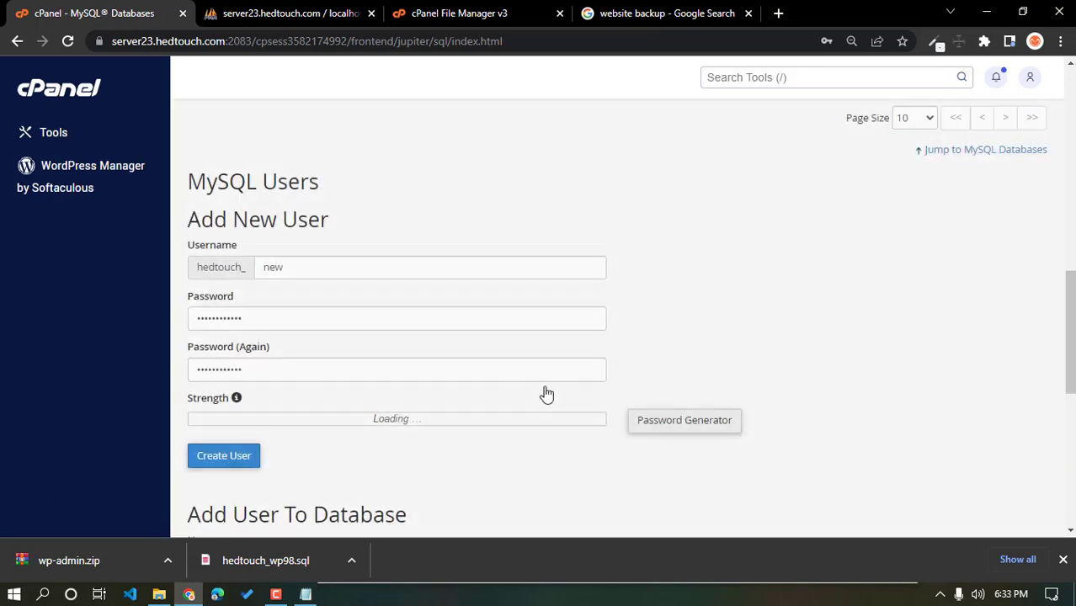
click(219, 457)
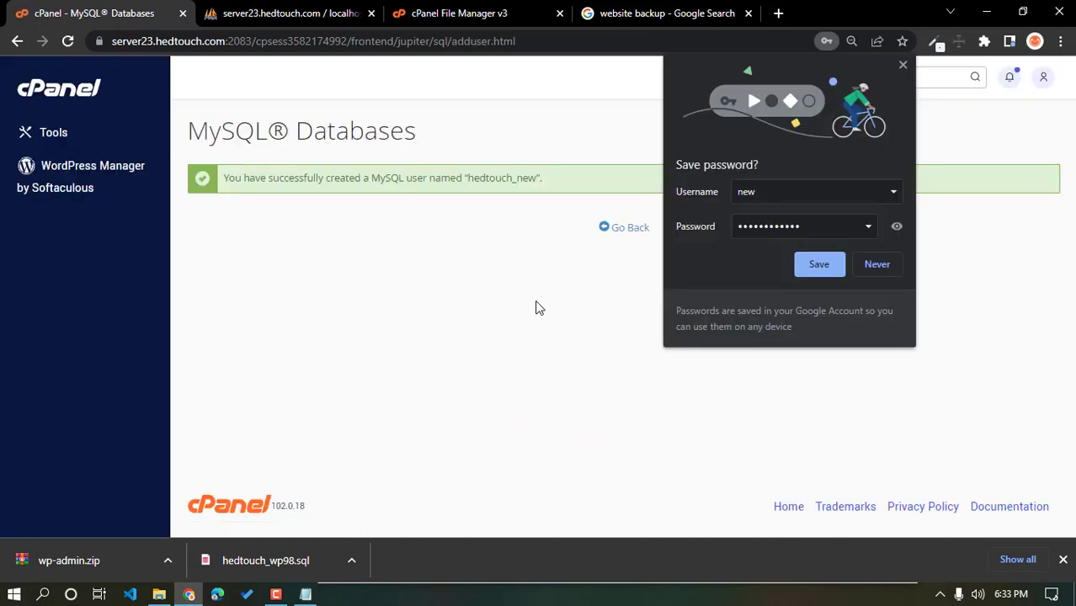
click(901, 66)
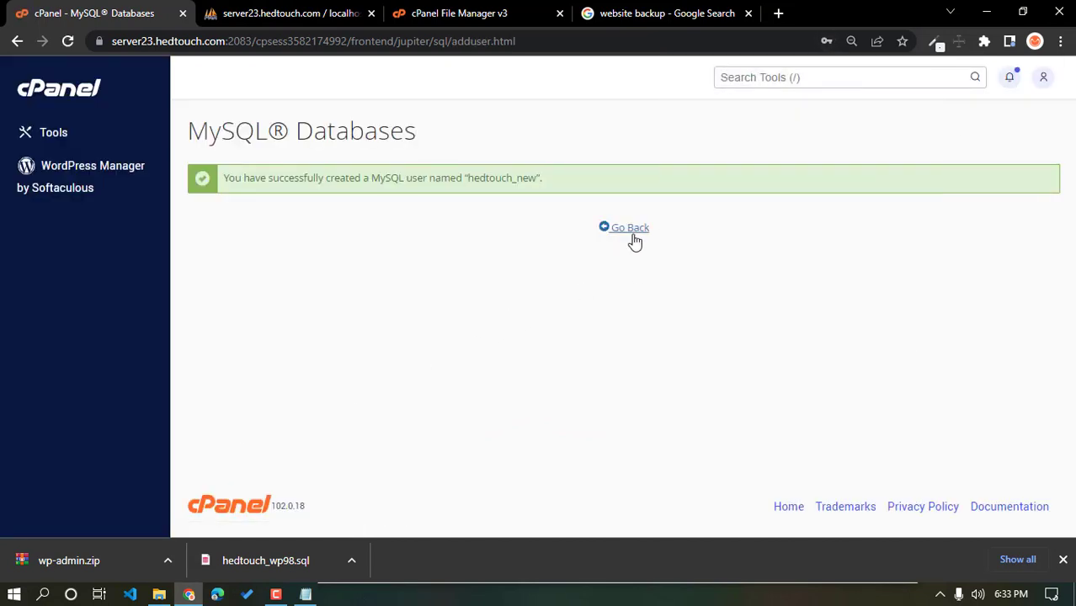
Go back to the MySQL Databases page, then switch to Notepad and paste the generated password below the database name.
click(632, 232)
click(305, 594)
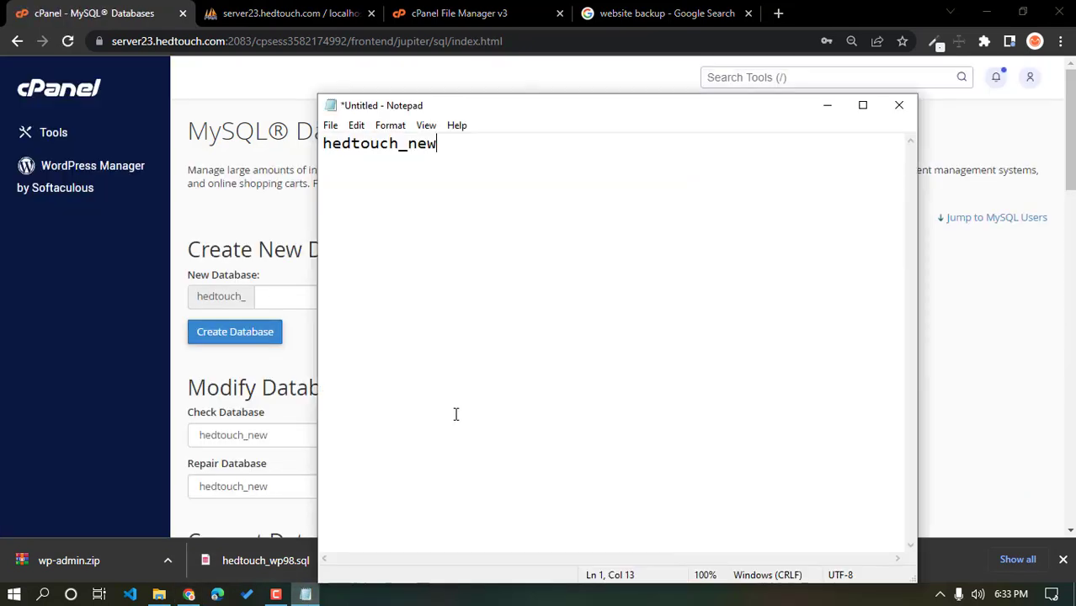
text(])
key(BackSpace)
key(Return)
key(ctrl+v)
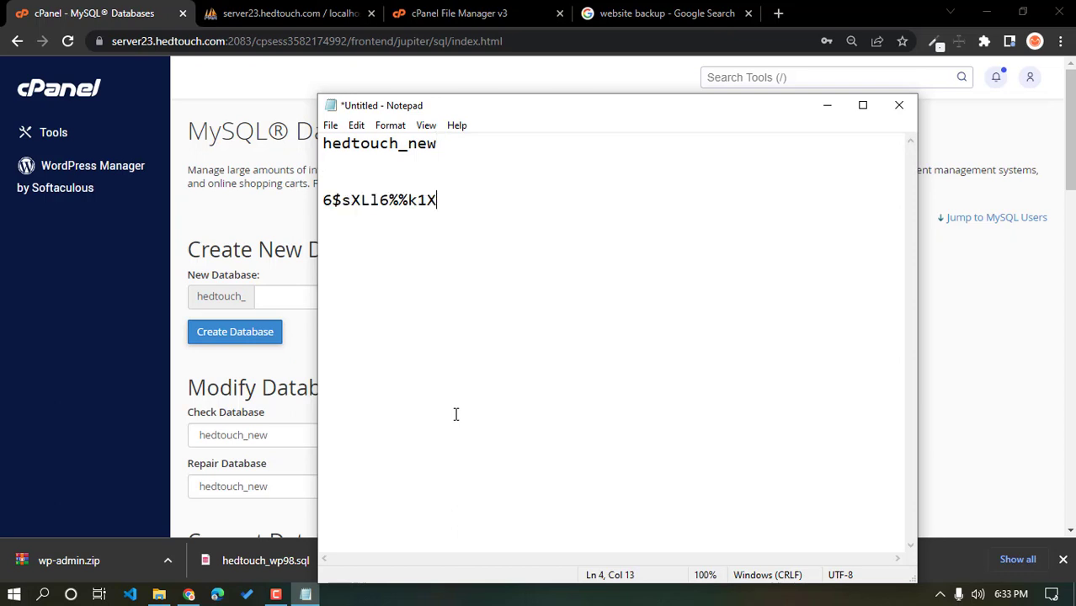
drag(439, 144, 311, 148)
key(ctrl+c)
click(348, 179)
key(ctrl+v)
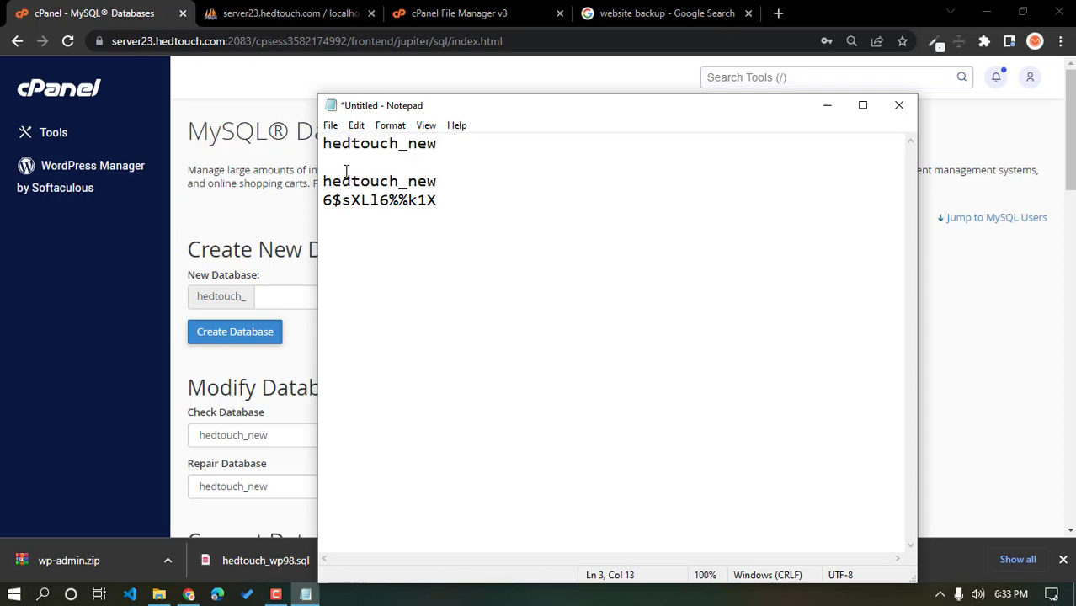
key(Return)
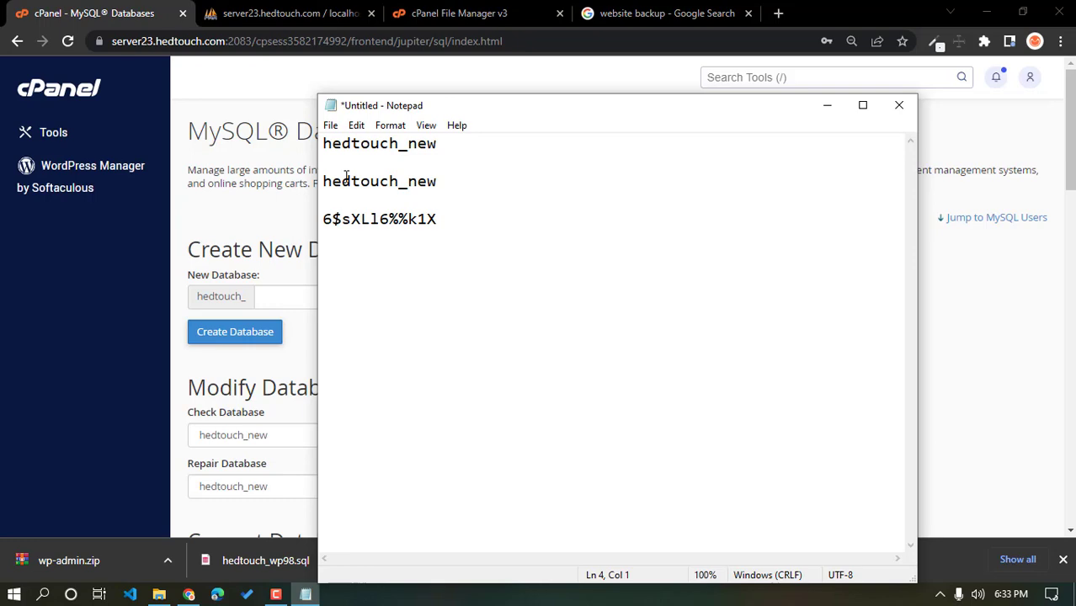
Return to the MySQL Databases page and add the user hedtouch_new to the database hedtouch_new.
click(191, 368)
scroll(299, 367, down, 10)
scroll(305, 376, down, 8)
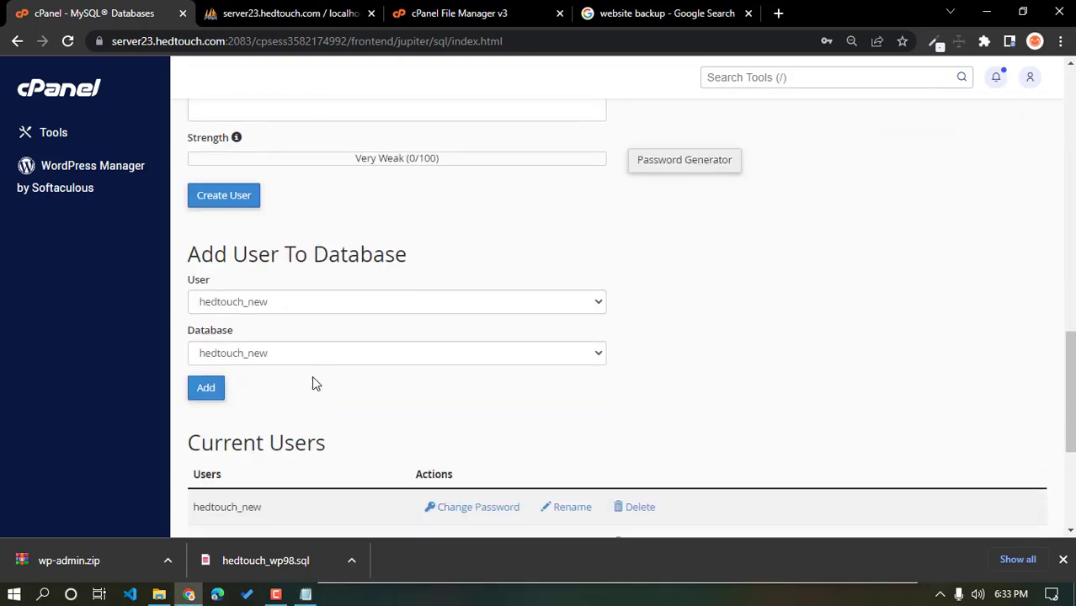
scroll(242, 235, up, 1)
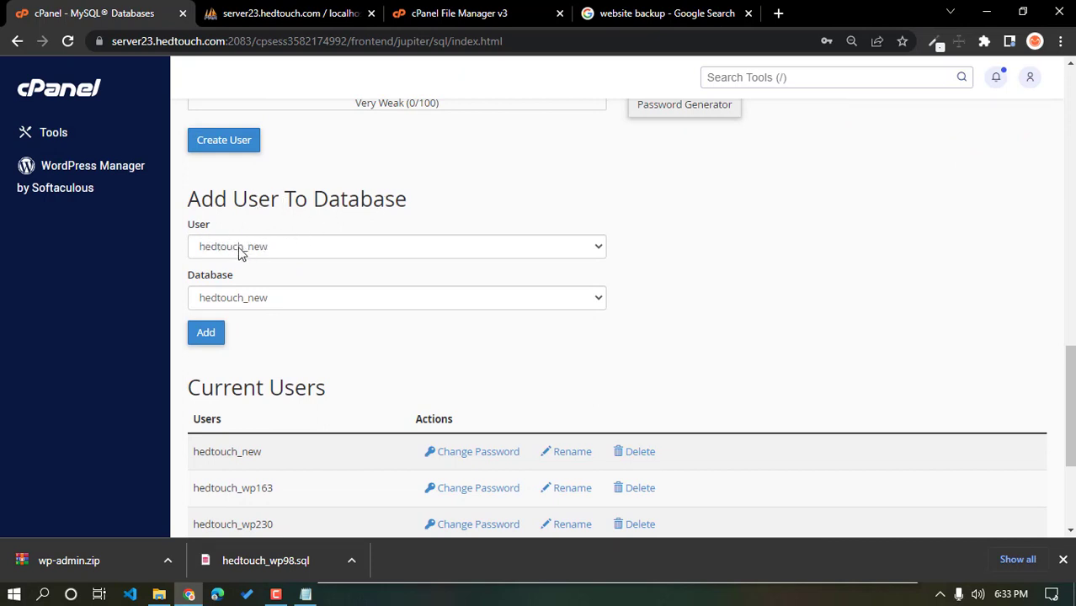
click(208, 337)
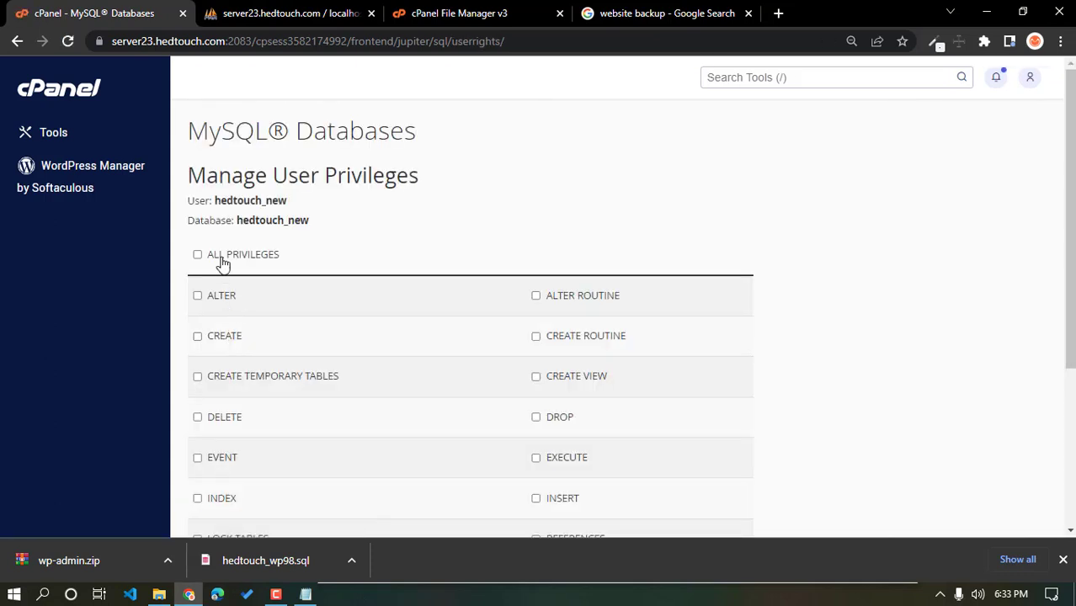
Grant the user all privileges on the hedtouch_new database and save the changes.
click(198, 255)
scroll(412, 272, down, 3)
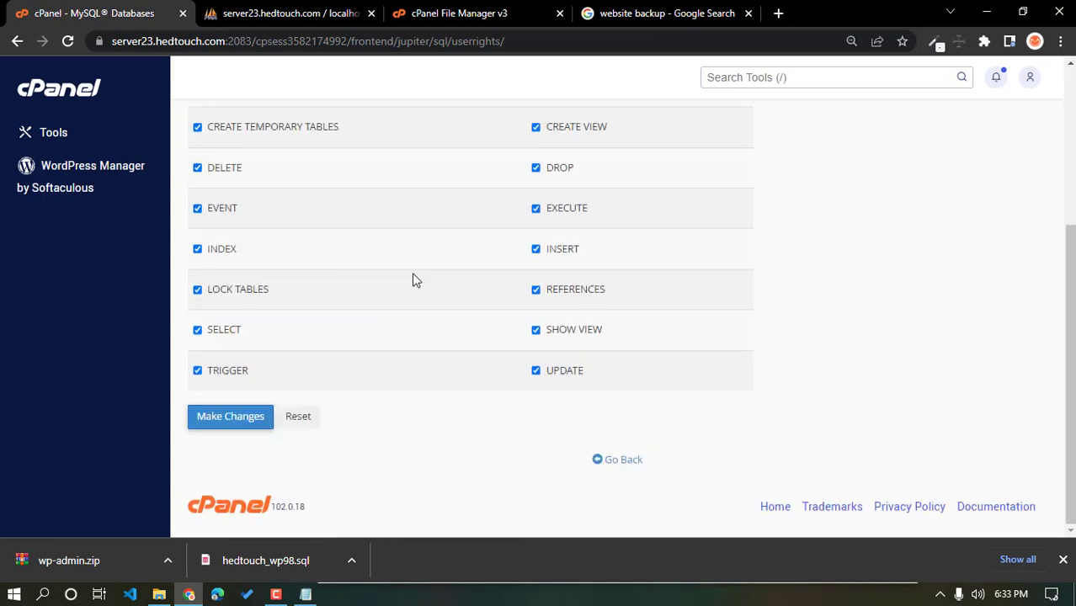
click(234, 421)
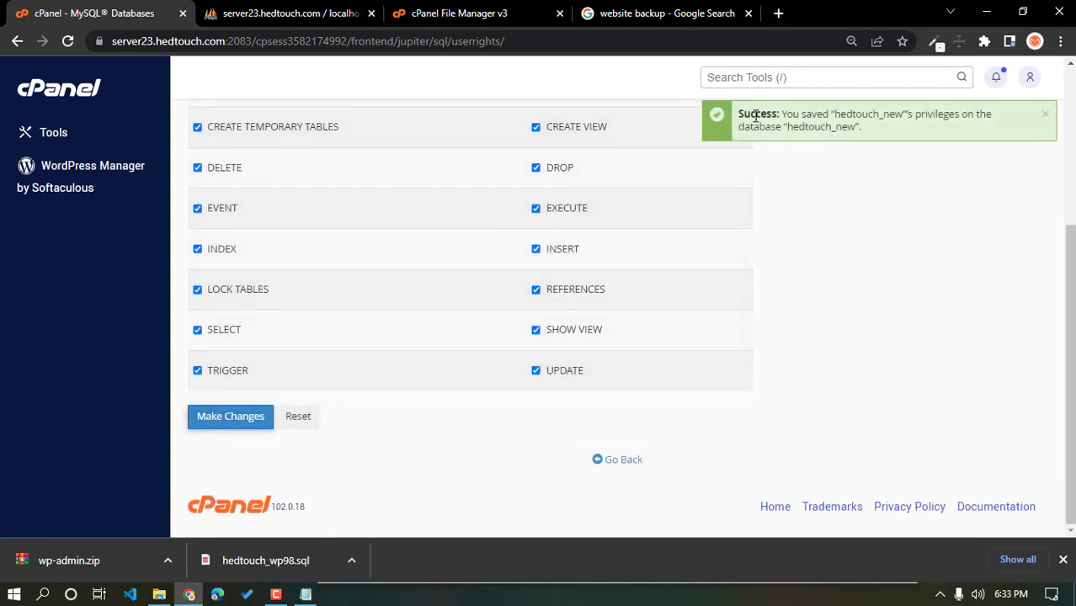
drag(760, 116, 838, 130)
click(778, 176)
Switch to the File Manager and open wp-config.php in public_html/martfury for editing, accepting the encoding notice.
click(293, 10)
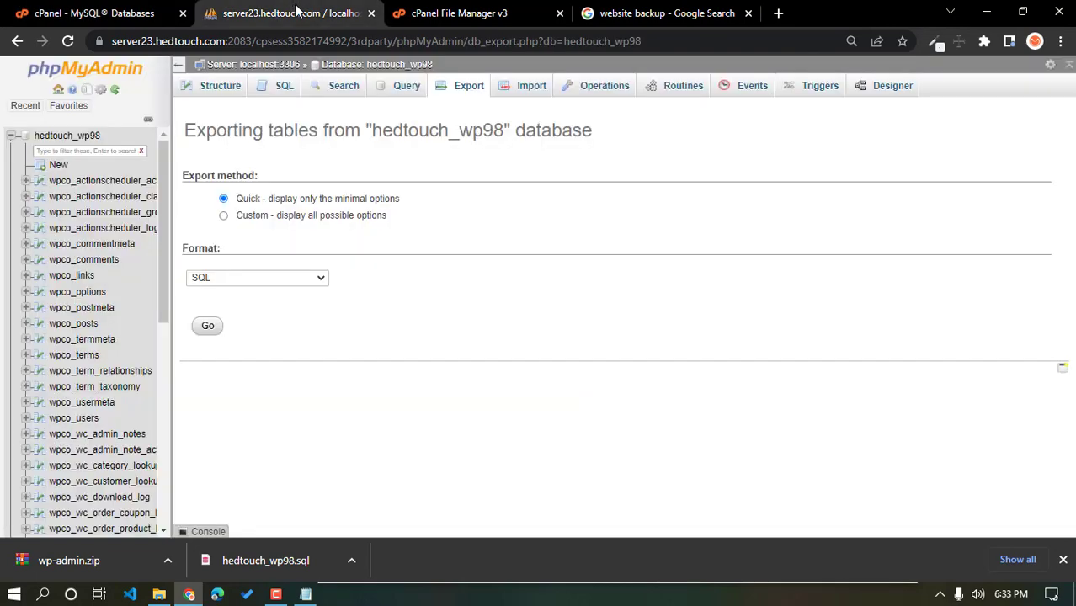
click(445, 10)
scroll(386, 277, down, 3)
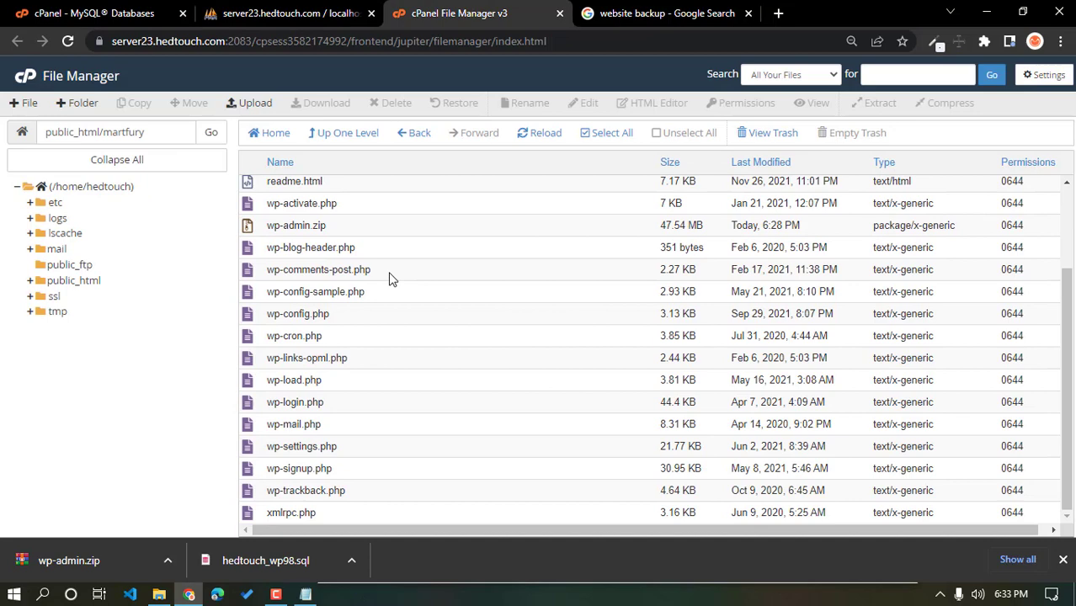
right_click(304, 314)
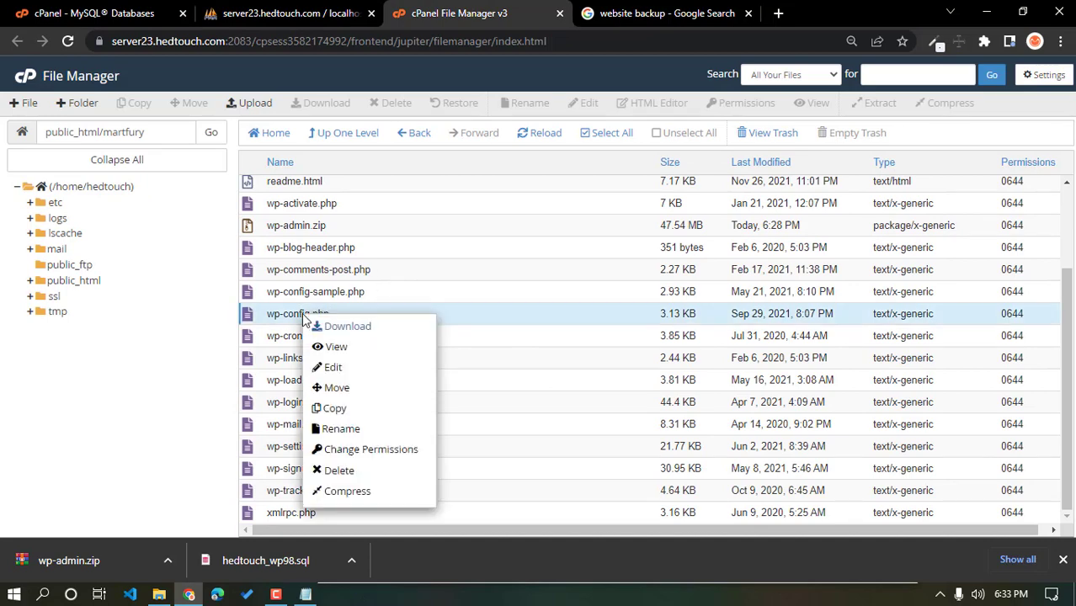
click(349, 368)
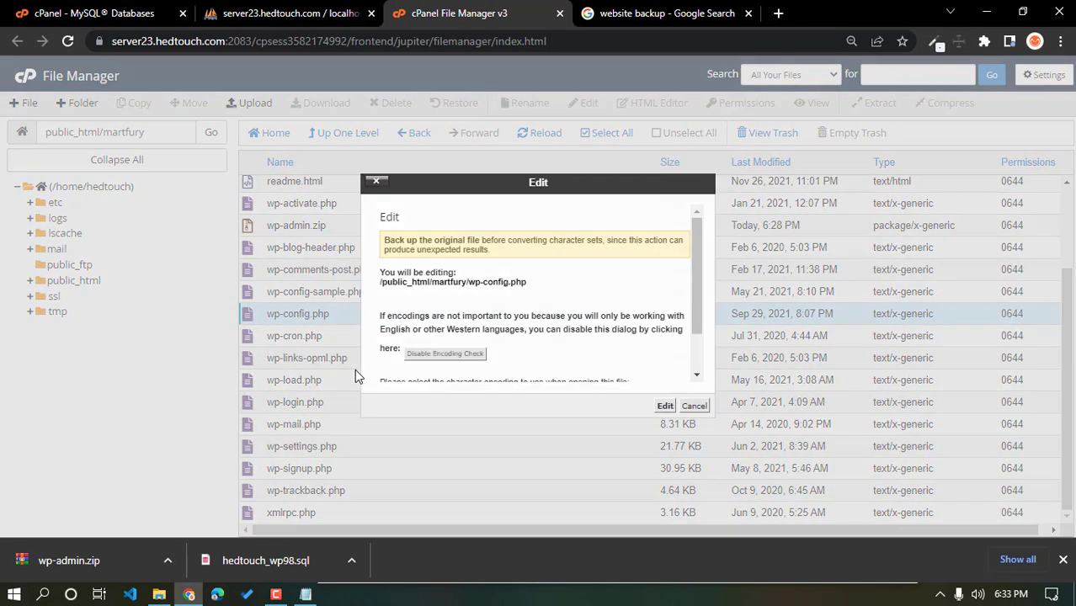
click(665, 406)
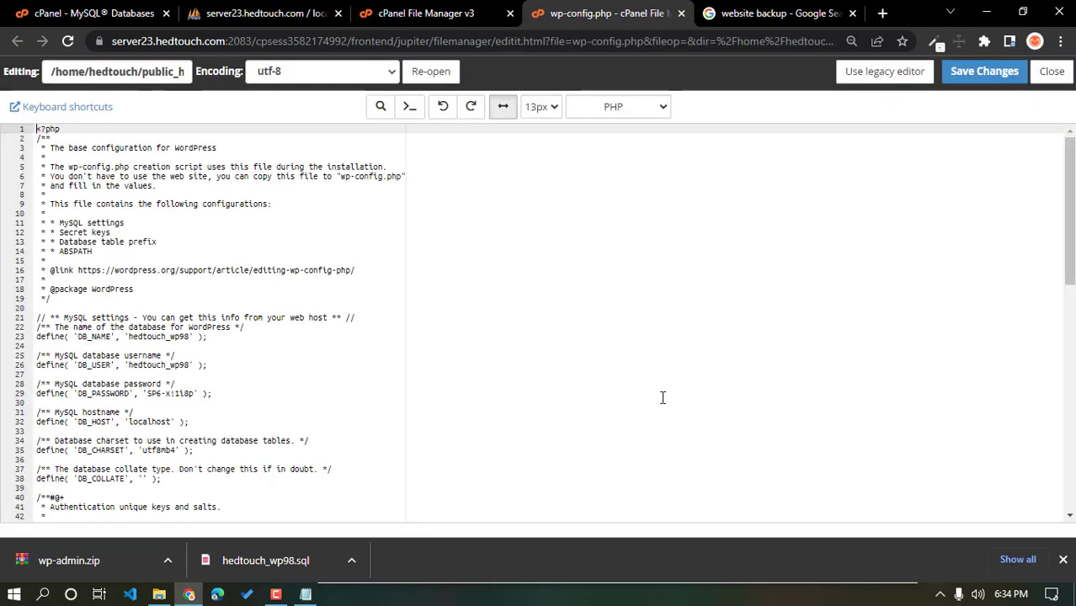
scroll(485, 392, down, 1)
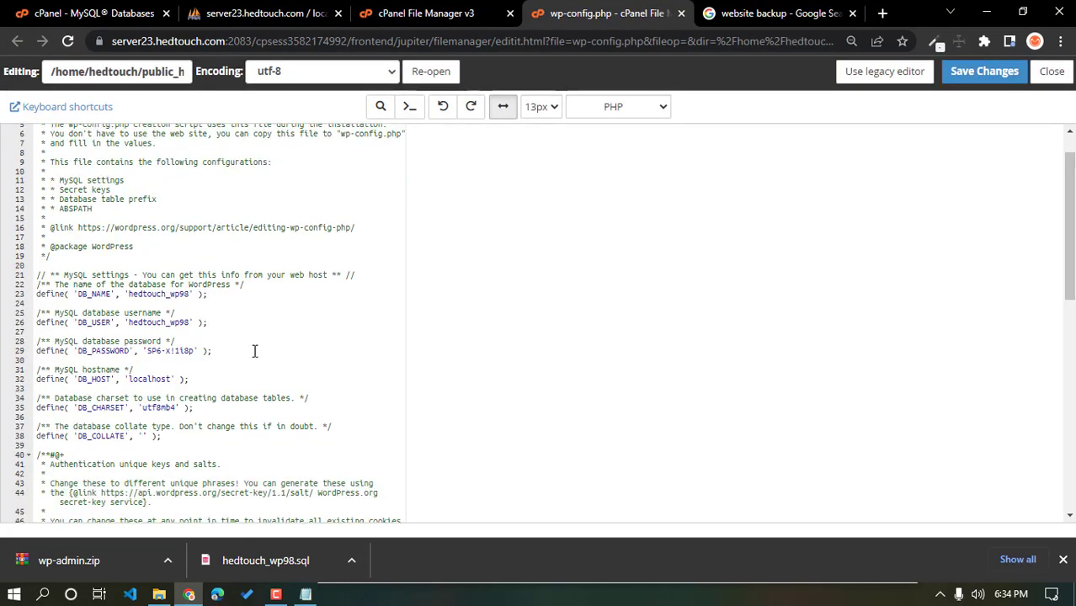
Copy the database name hedtouch_new from the Notepad notes and replace the DB_NAME value in wp-config.php with it.
click(304, 594)
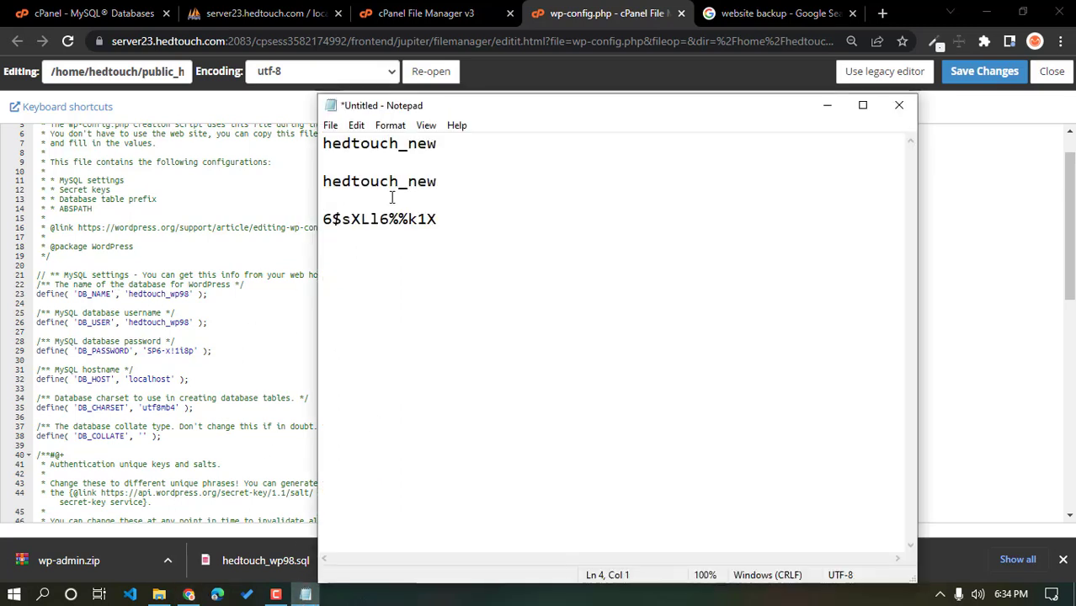
drag(440, 143, 325, 154)
key(ctrl+c)
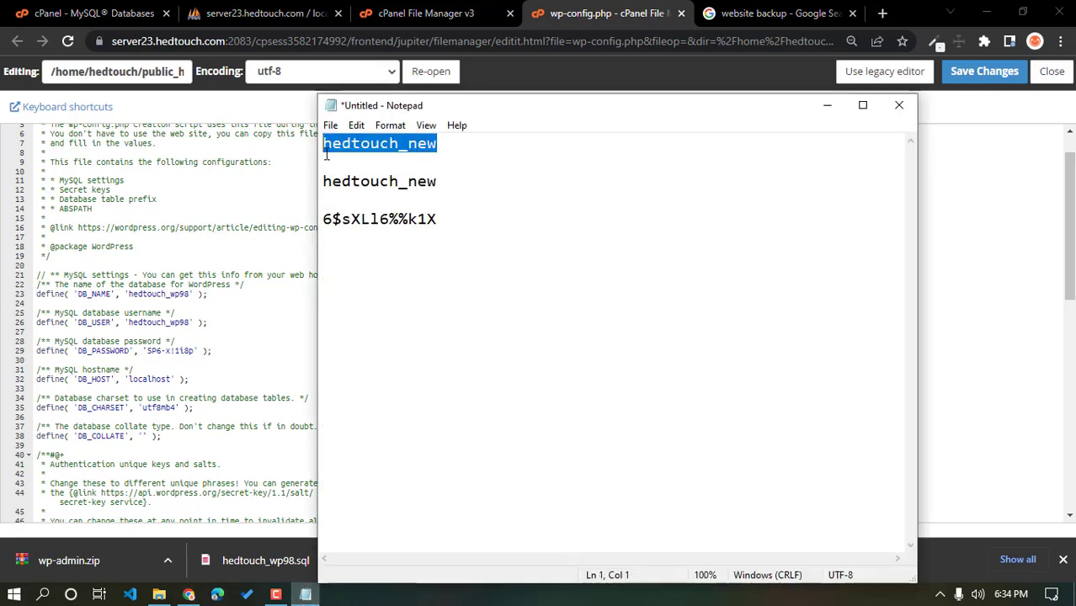
drag(192, 296, 125, 295)
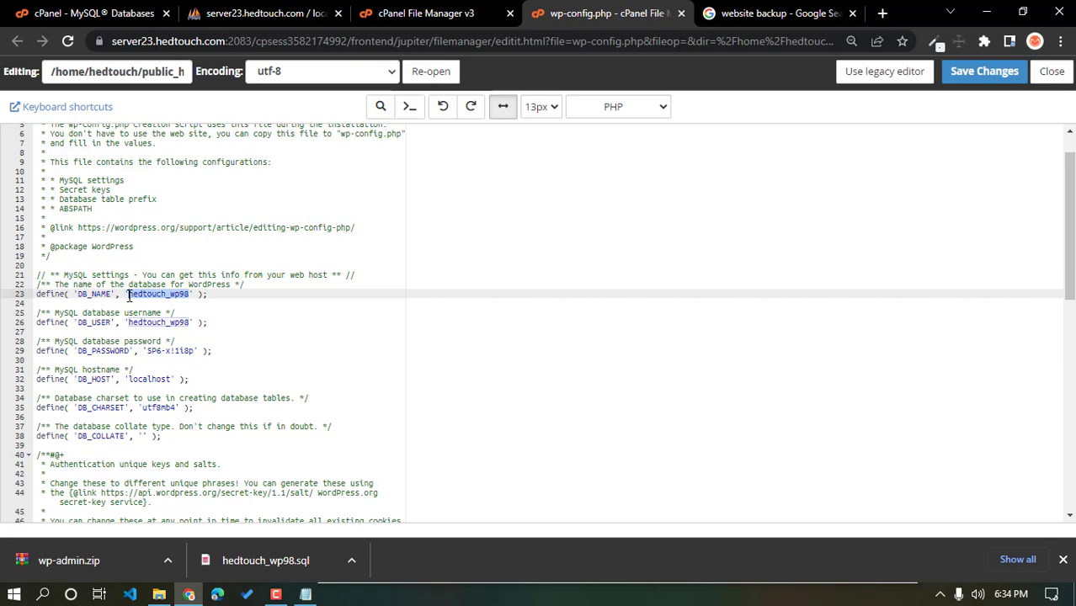
key(ctrl+v)
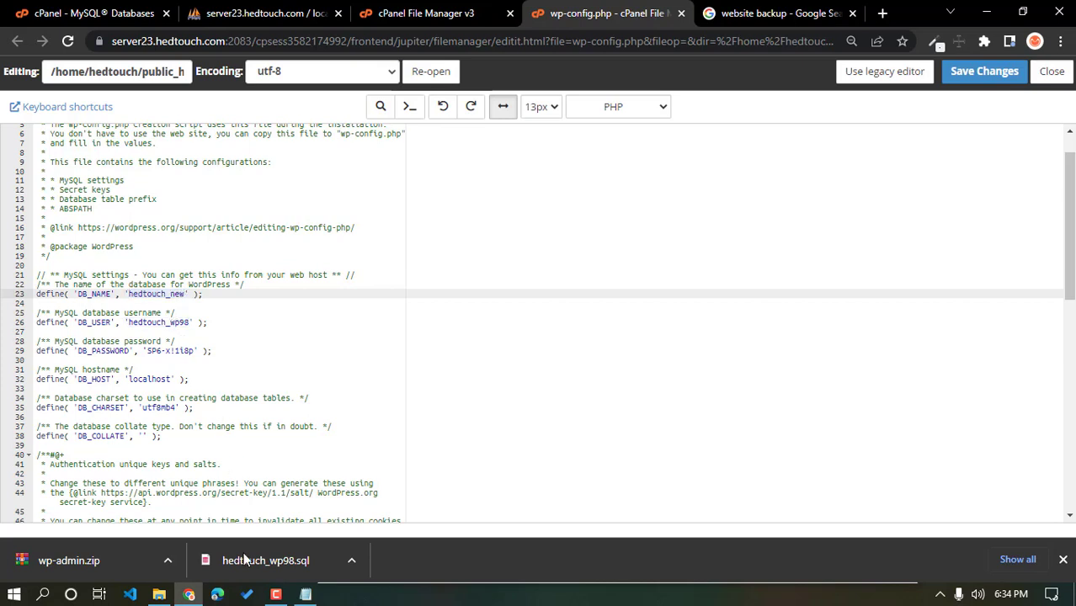
Copy the username hedtouch_new from the Notepad notes and replace the DB_USER value in wp-config.php with it.
click(306, 595)
drag(437, 181, 268, 181)
key(ctrl+c)
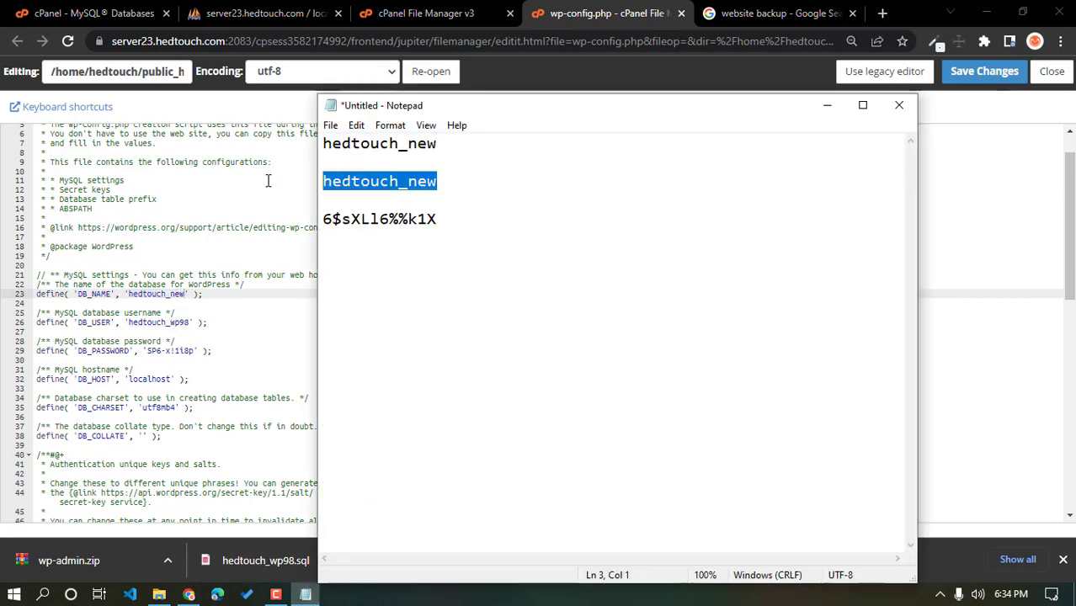
click(192, 322)
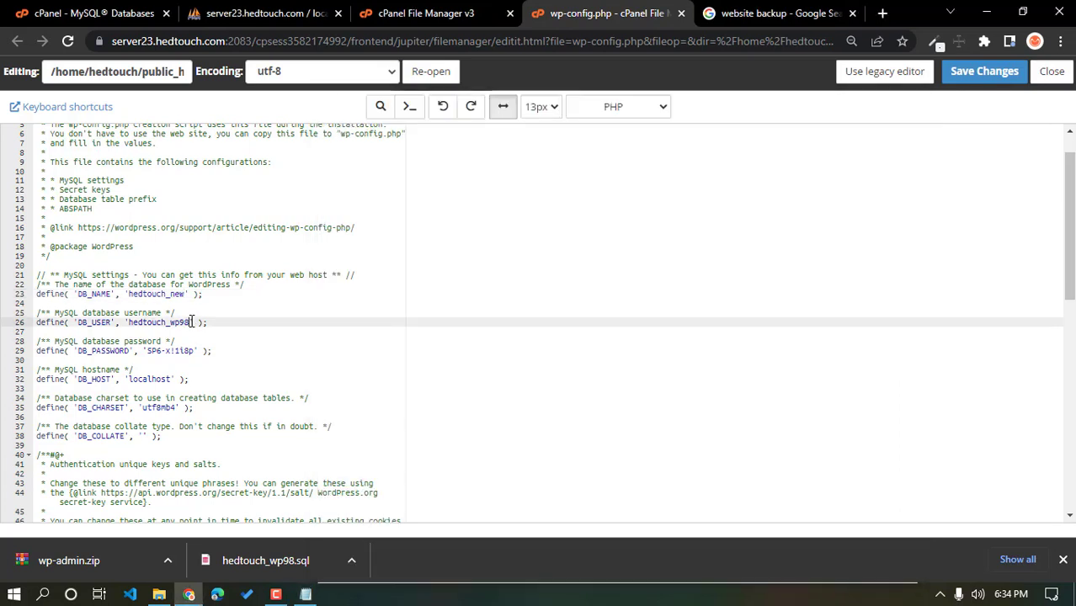
drag(192, 322, 134, 322)
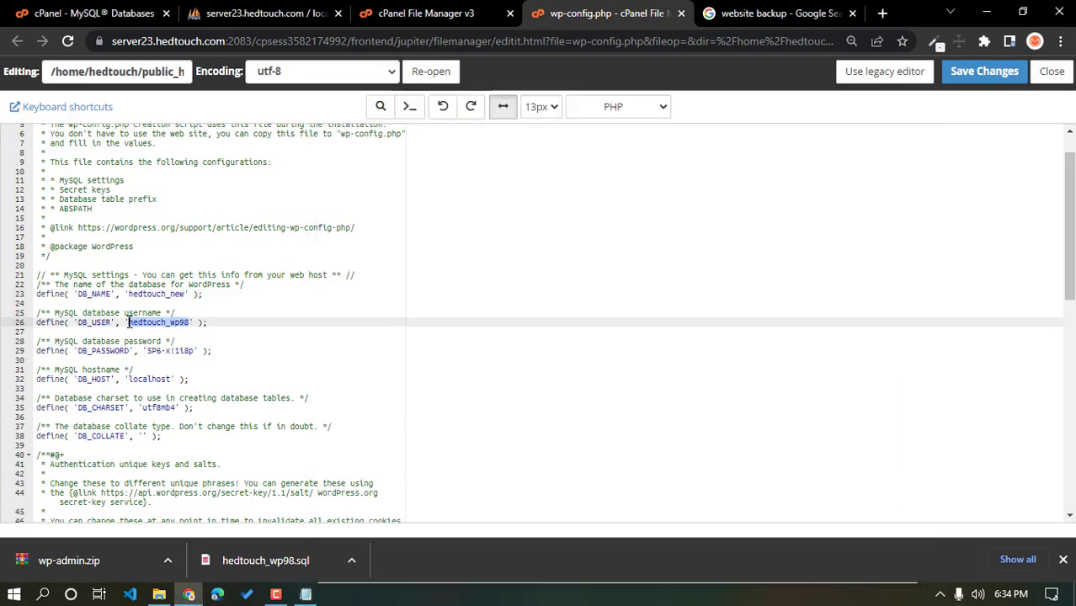
key(ctrl+v)
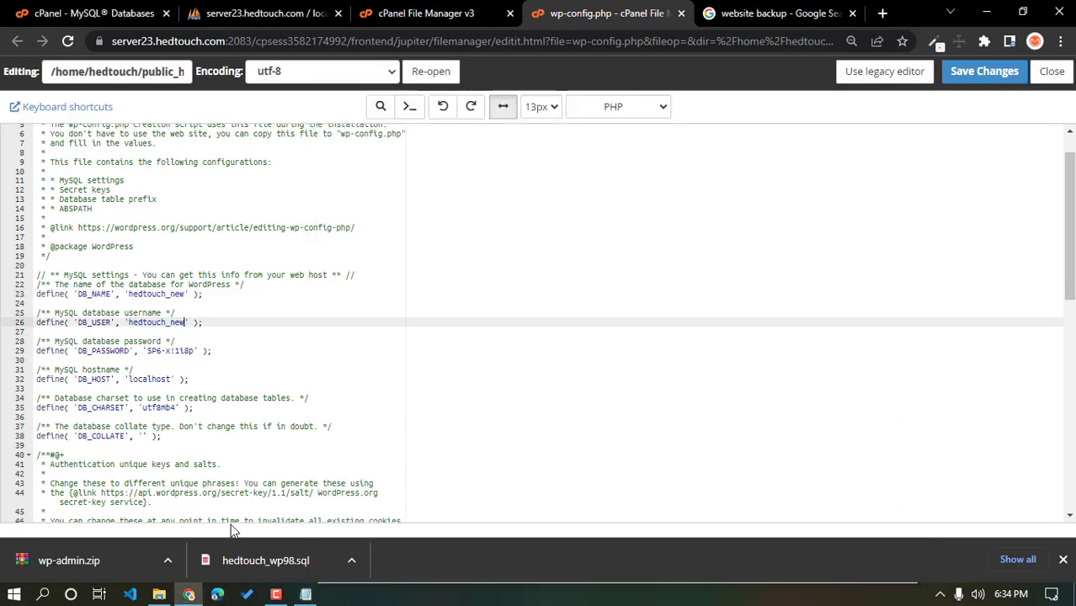
Replace the DB_PASSWORD value in wp-config.php with the database password copied from the Notepad notes and save the file.
click(306, 594)
drag(446, 219, 292, 232)
key(ctrl+c)
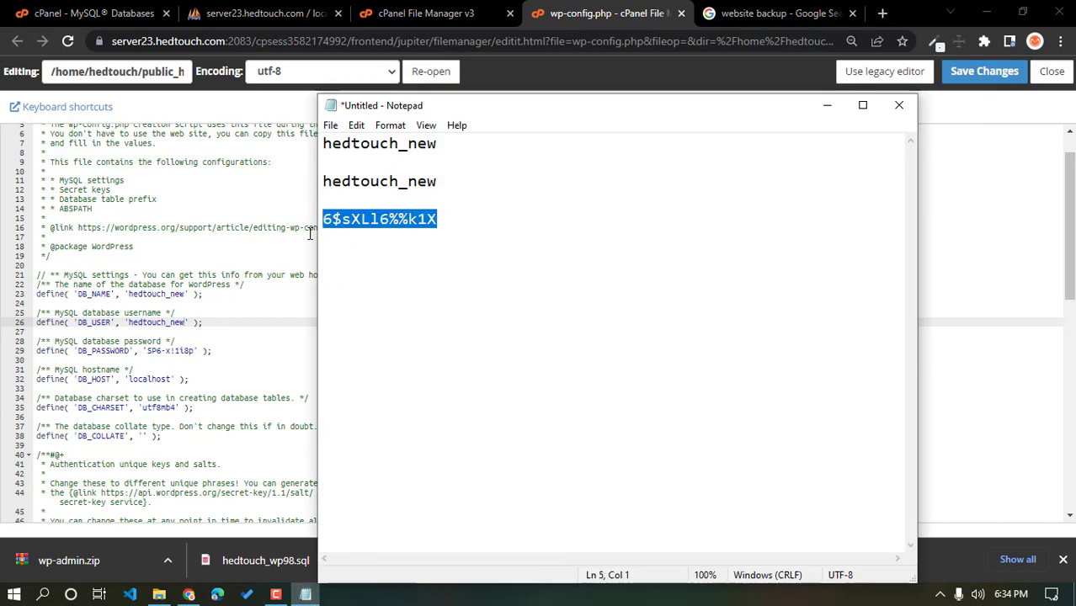
drag(195, 352, 154, 352)
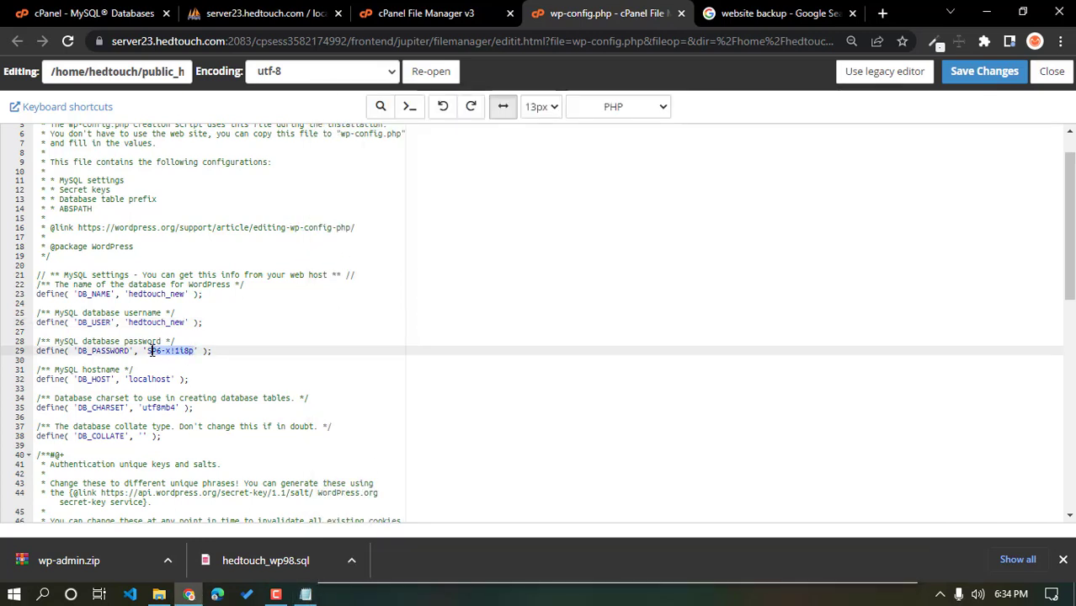
key(ctrl+v)
click(979, 74)
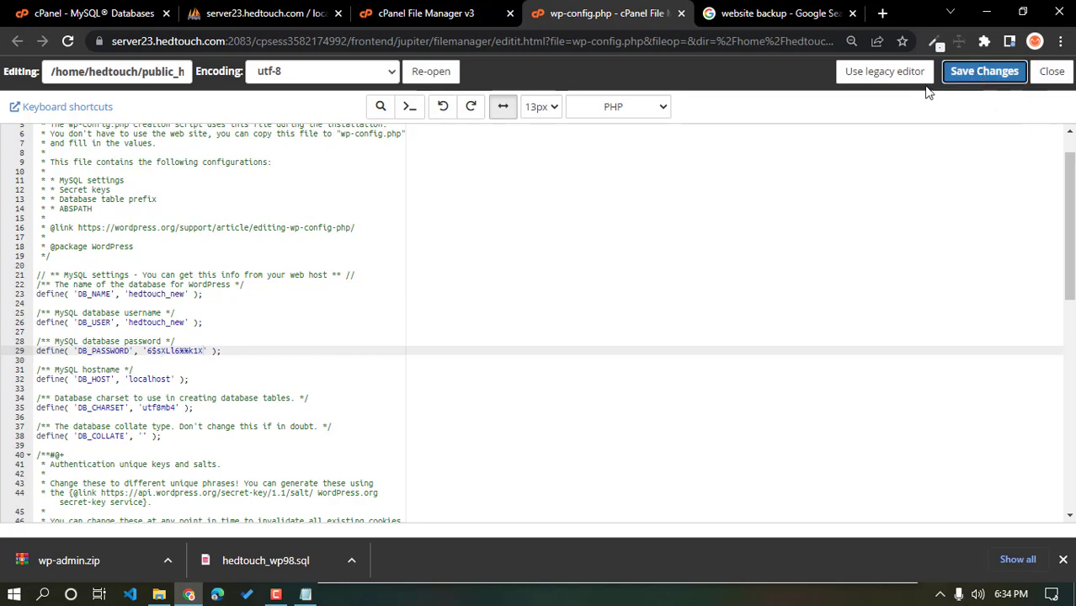
Go back to the cPanel MySQL Databases page, search the tools for "php" and open phpMyAdmin.
click(210, 13)
click(155, 8)
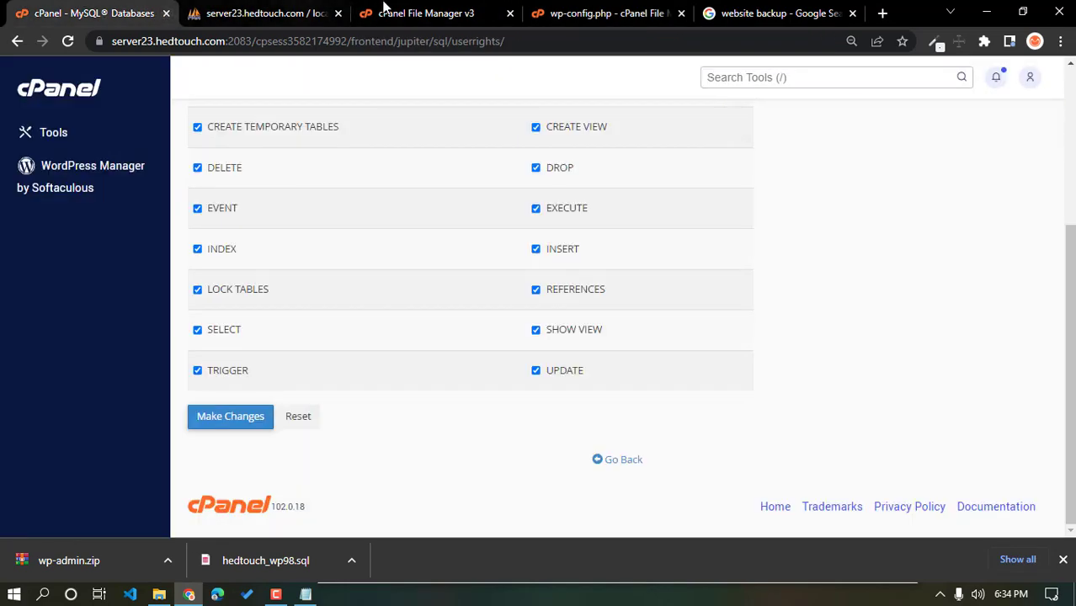
click(388, 11)
click(160, 13)
click(780, 76)
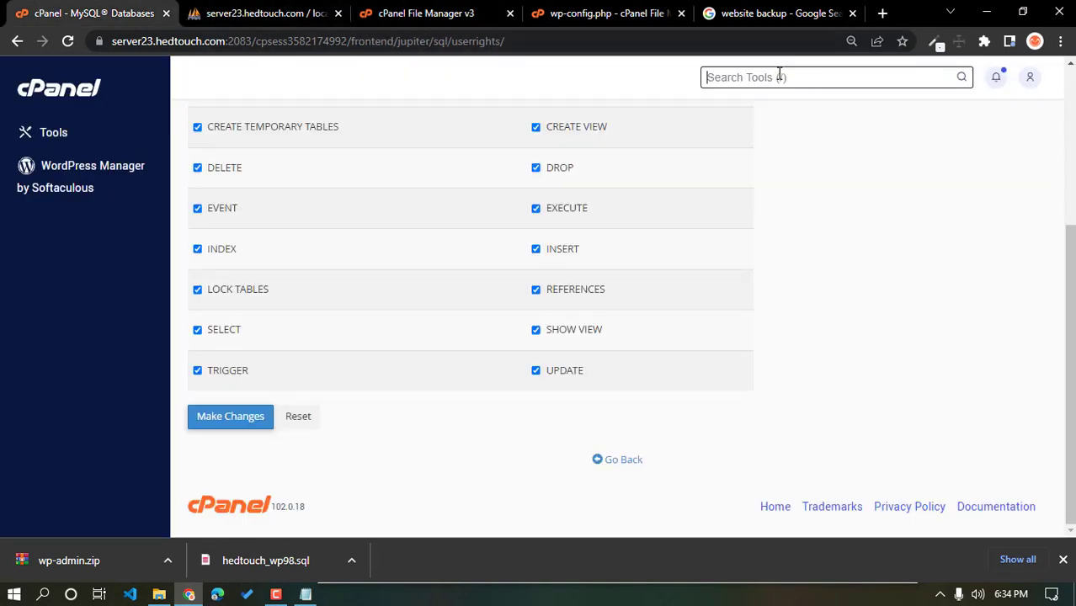
text(php)
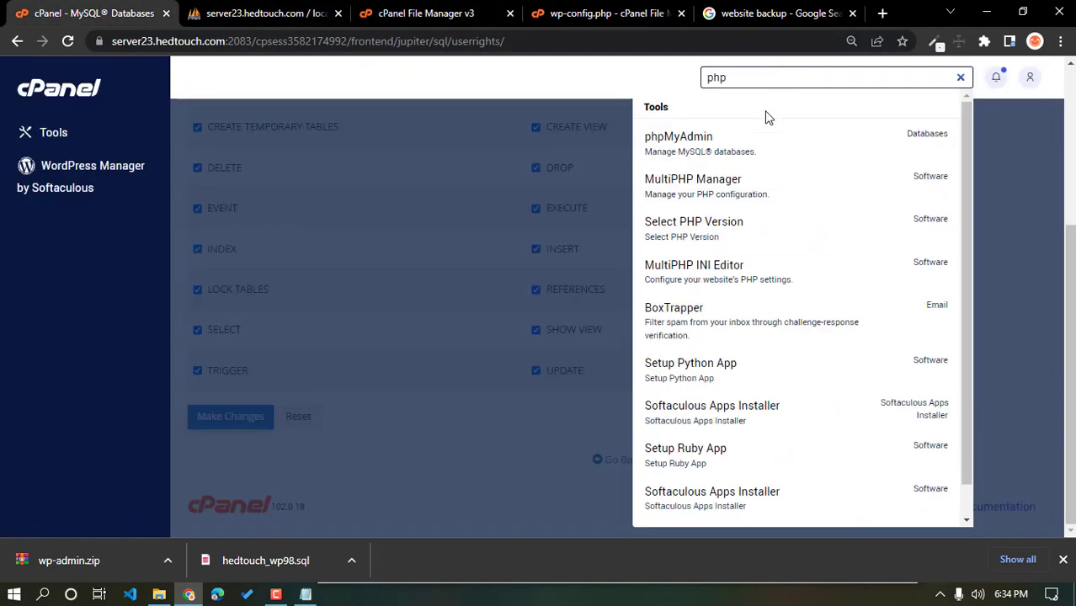
click(728, 139)
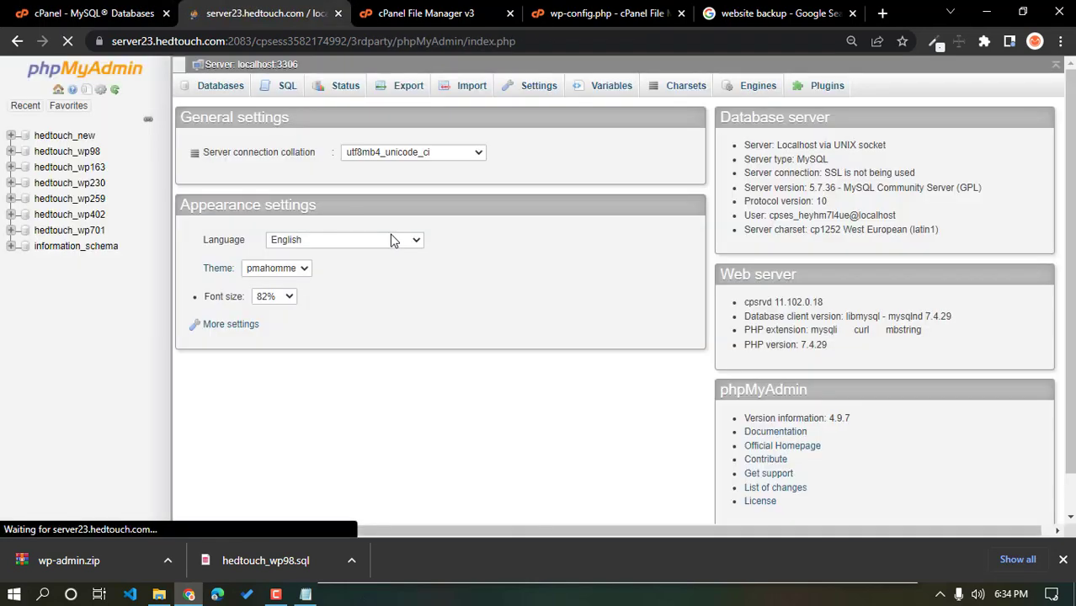
Begin an import into the hedtouch_new database and choose hedtouch_wp98.sql from the 9. backup folder as its file.
click(61, 138)
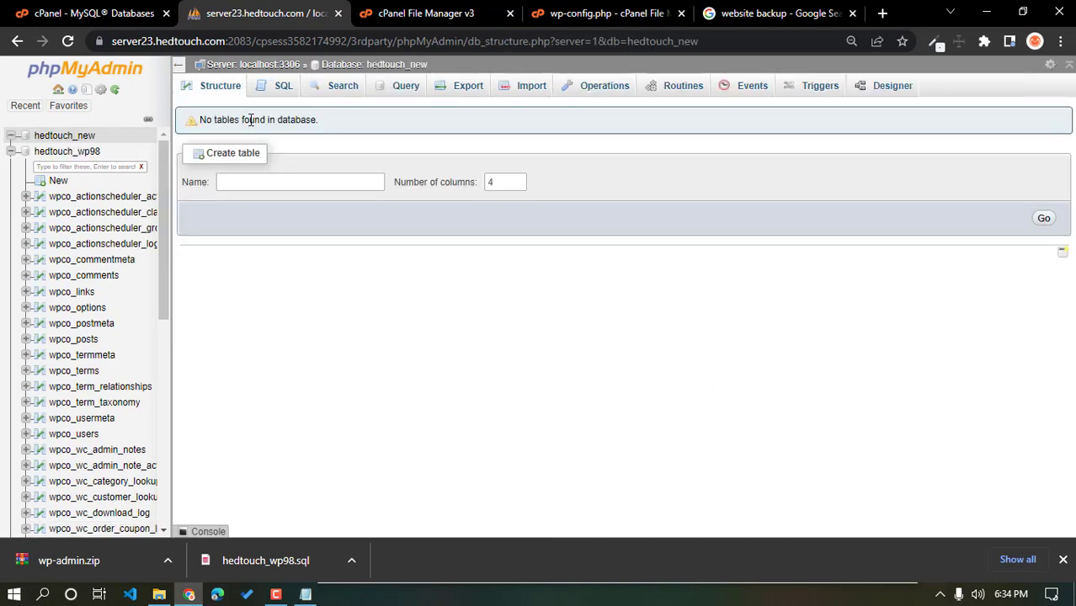
click(530, 88)
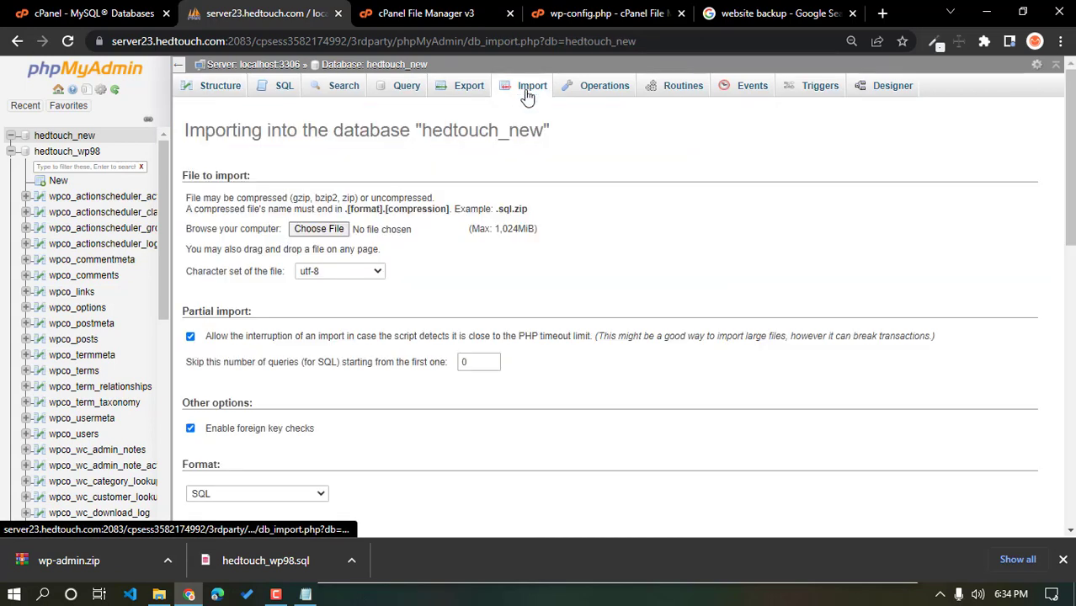
click(317, 230)
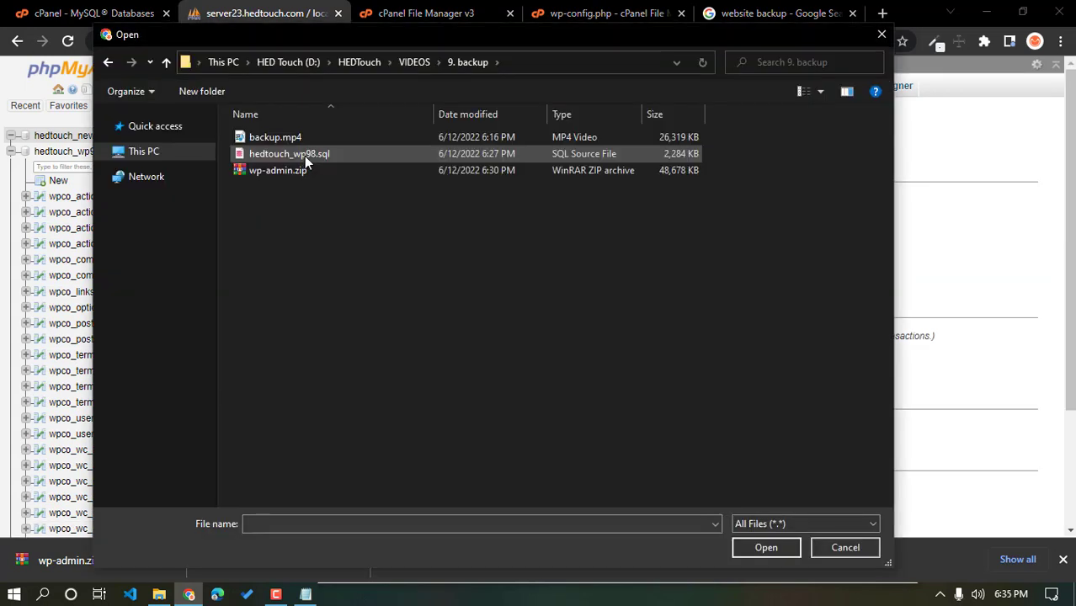
click(306, 155)
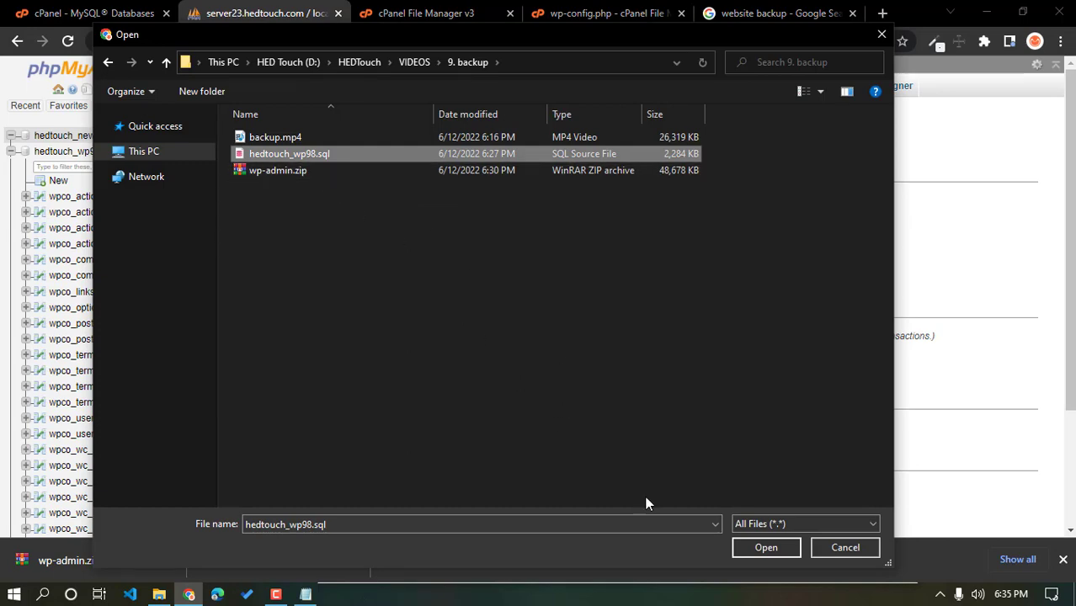
click(762, 548)
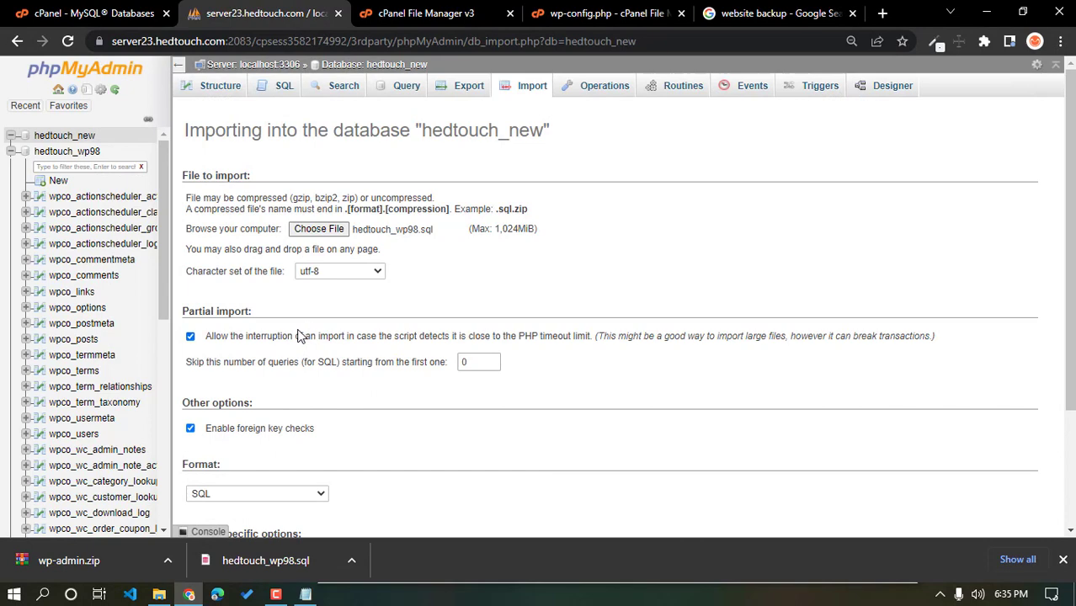
Disable allowing interruption of the import, keep the SQL format and run the import of hedtouch_wp98.sql into hedtouch_new.
scroll(232, 341, down, 2)
click(214, 335)
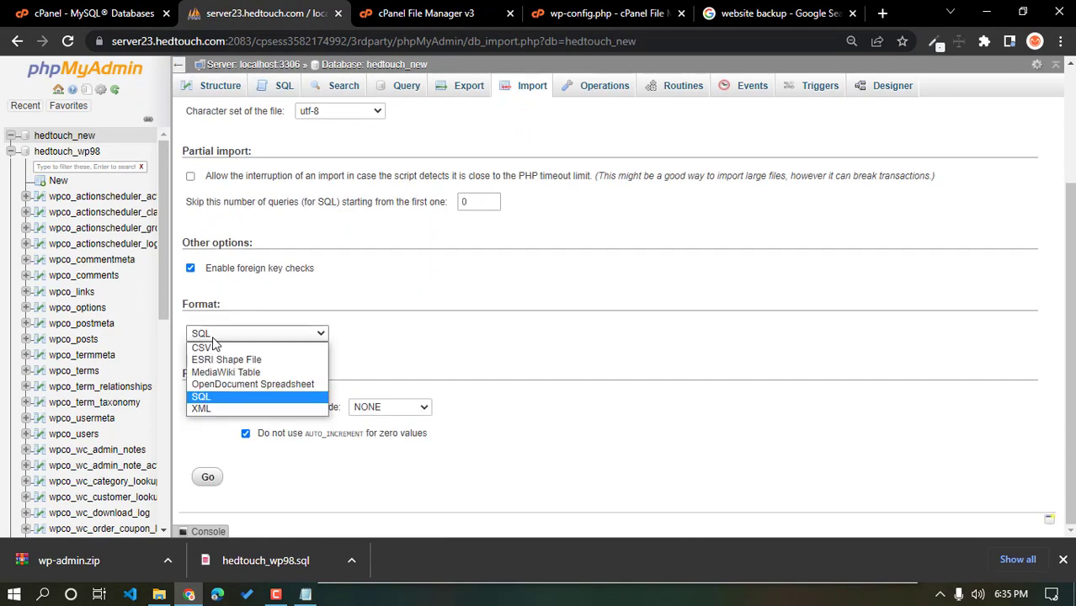
click(212, 338)
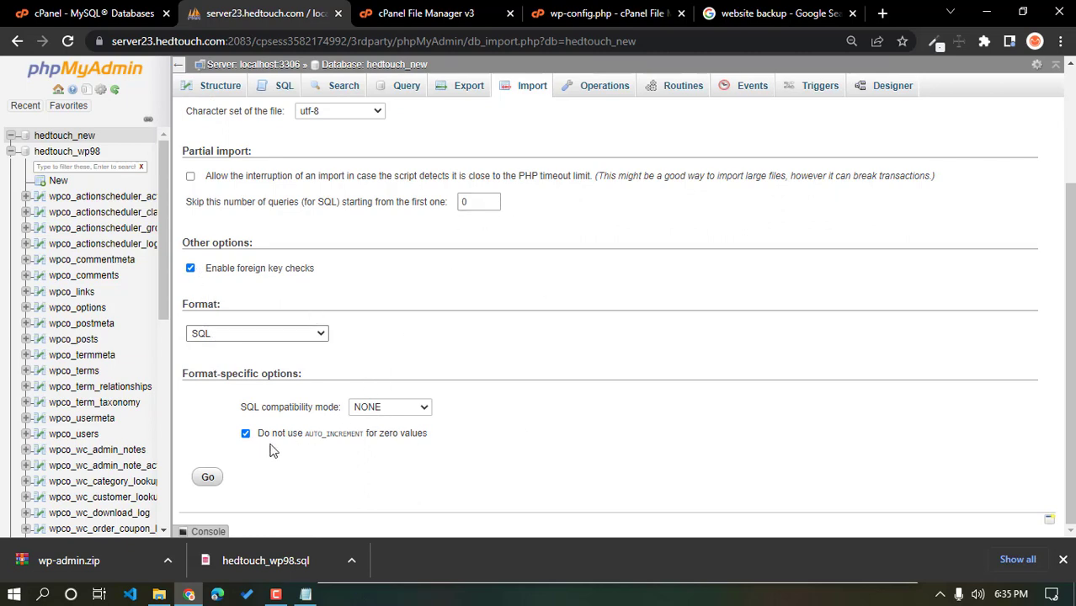
scroll(283, 436, up, 2)
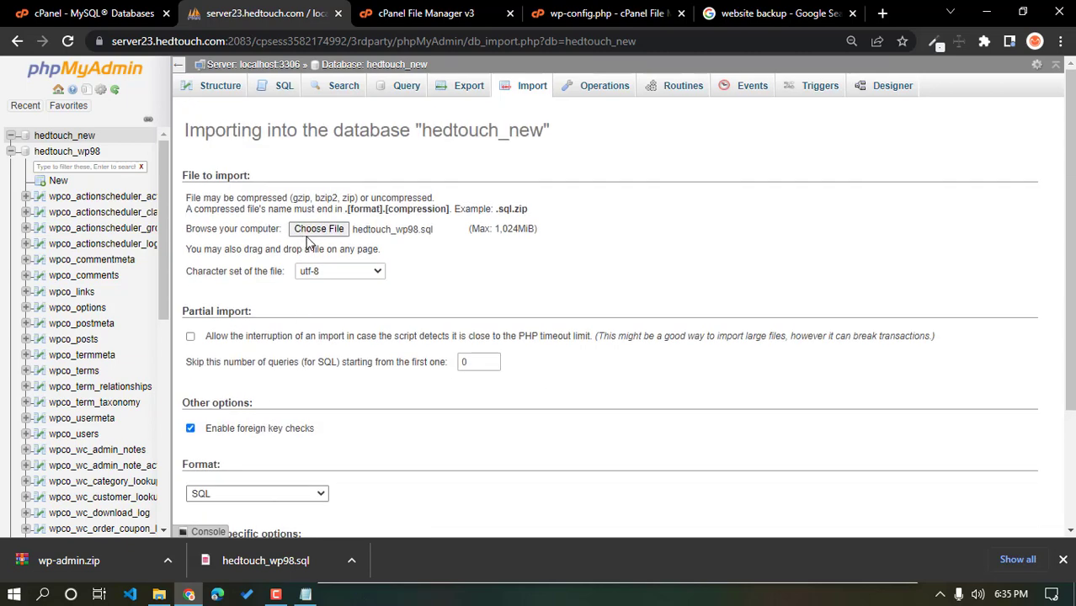
scroll(314, 278, down, 2)
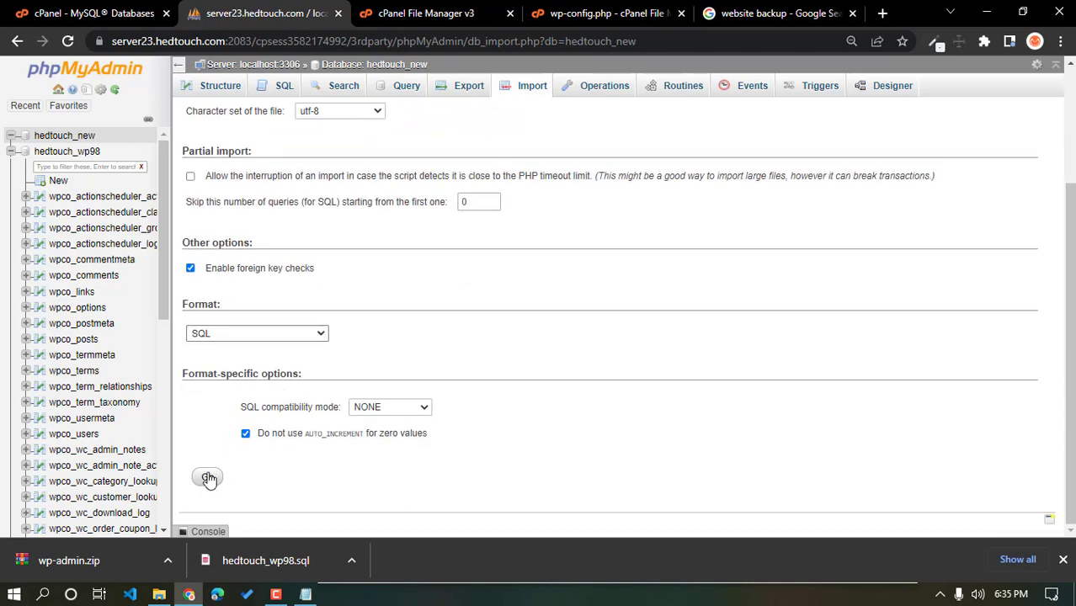
click(209, 478)
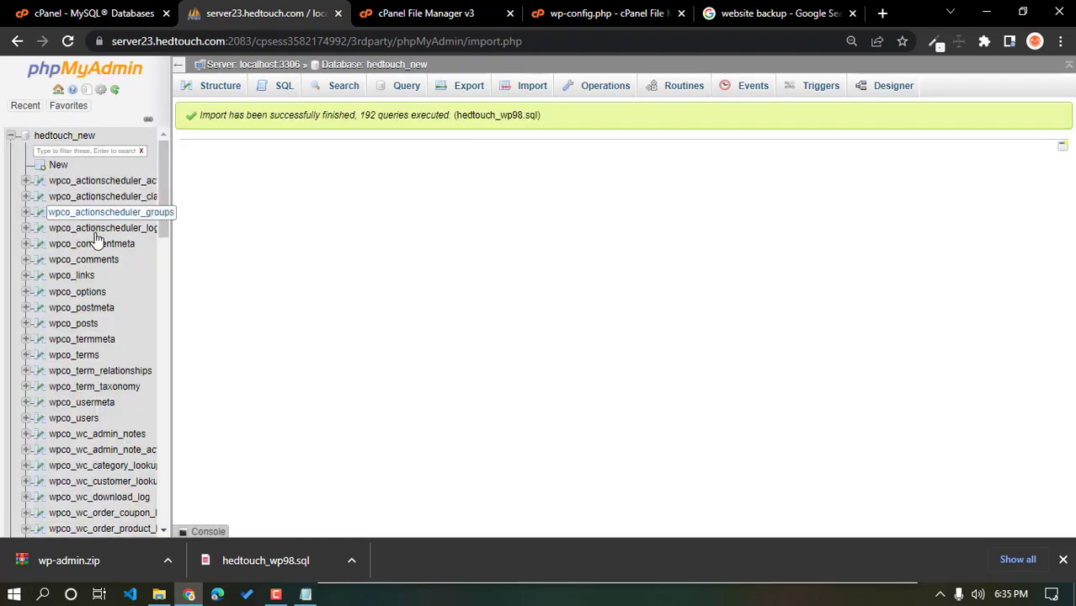
Look through the list of imported tables in the hedtouch_new database.
scroll(168, 210, down, 4)
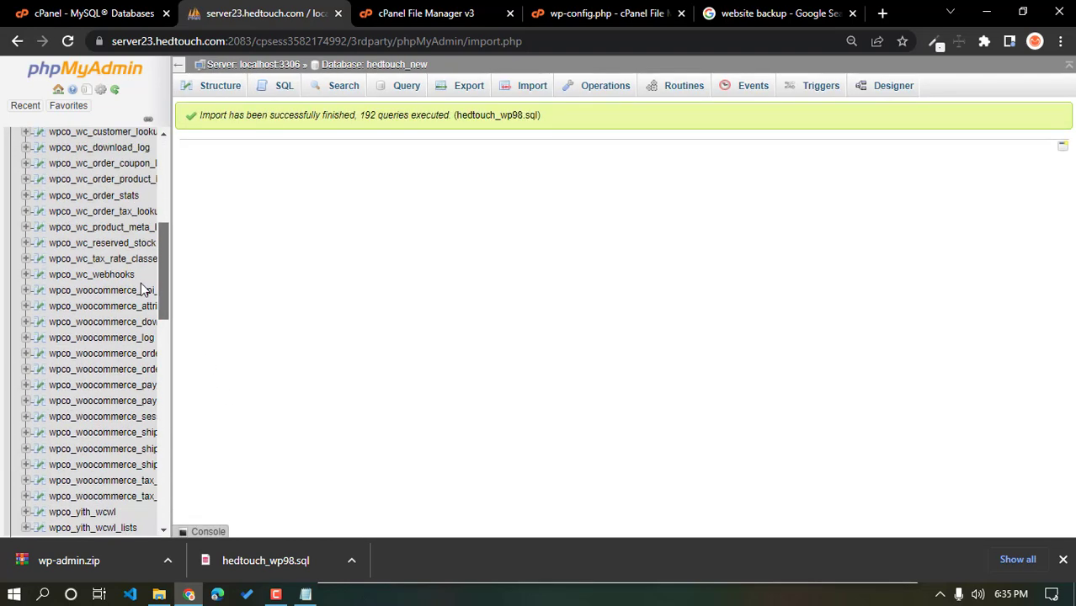
scroll(164, 237, up, 2)
scroll(164, 228, up, 3)
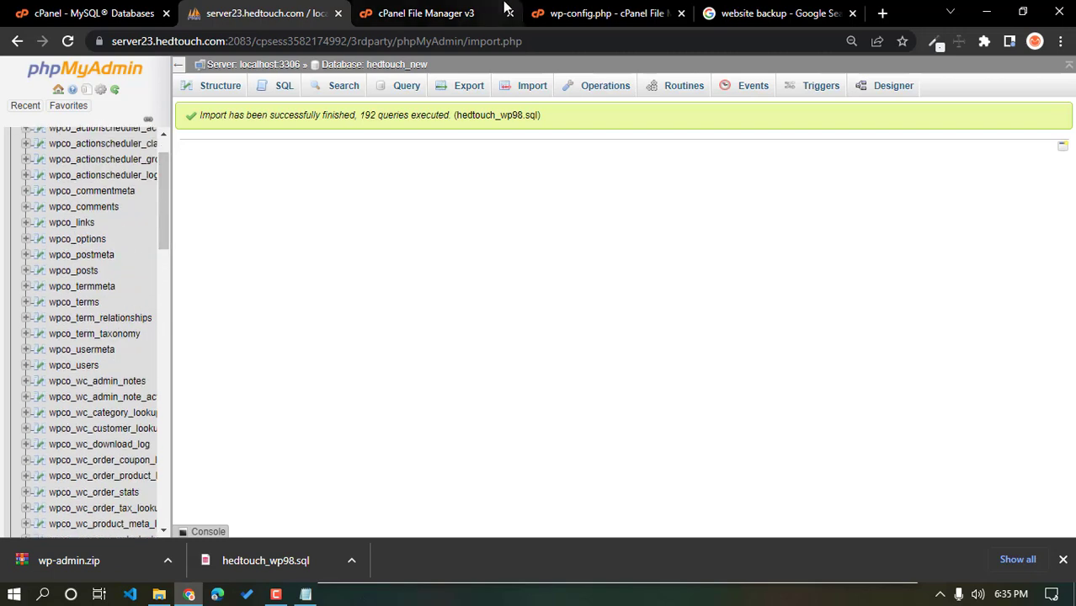
Review the database settings in wp-config.php, close its editor and return to the cPanel MySQL Databases page.
click(490, 13)
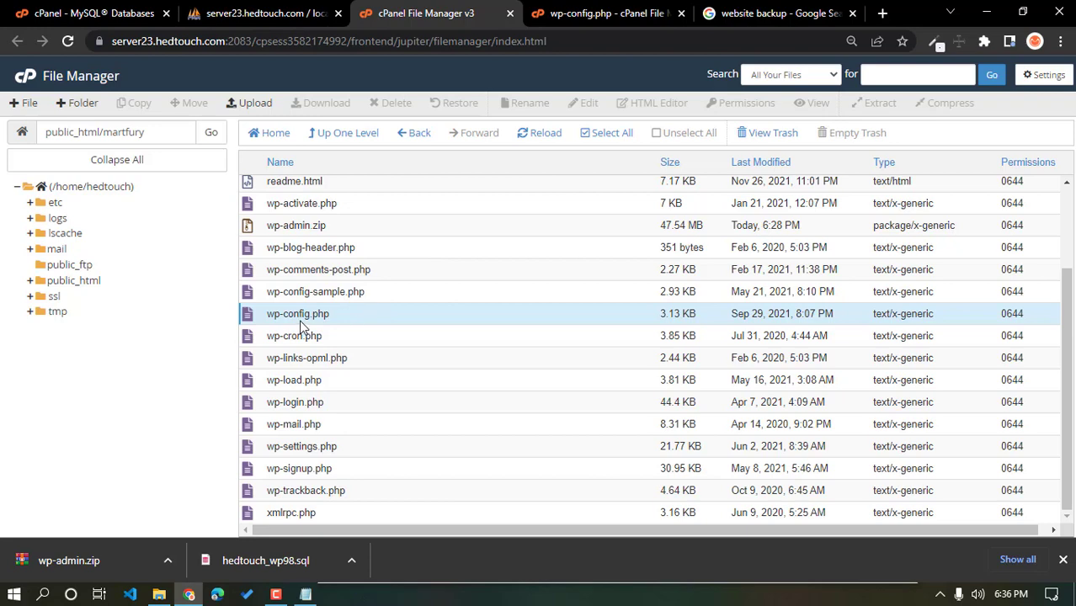
click(602, 13)
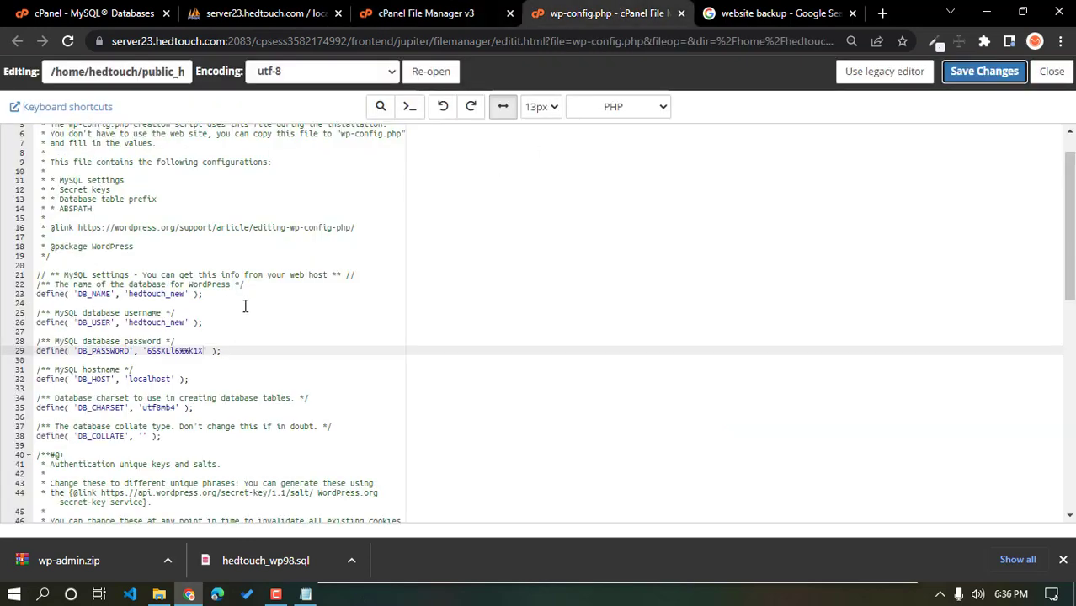
click(681, 13)
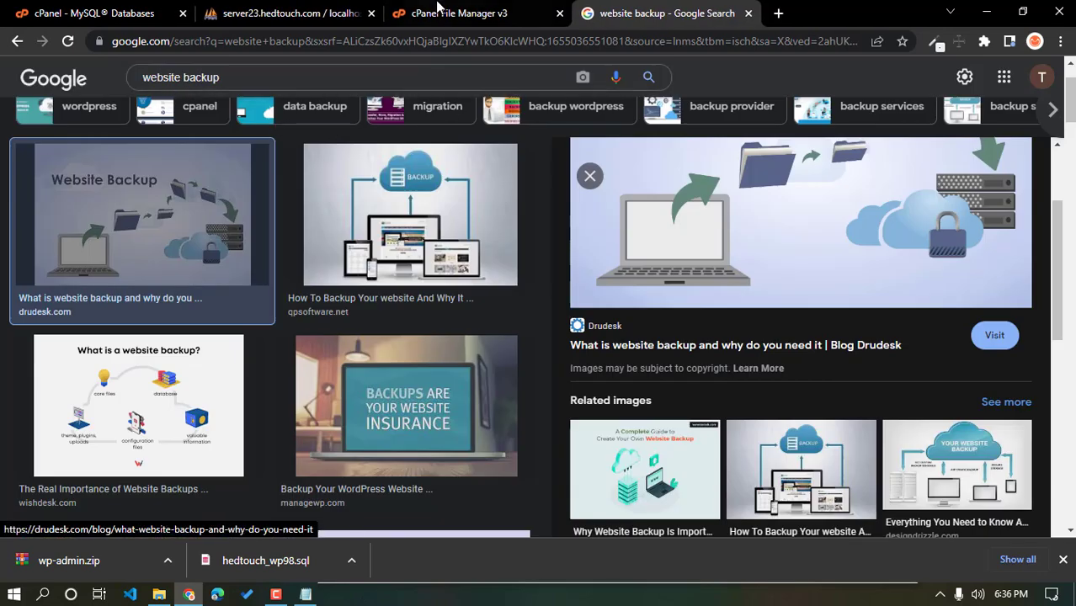
click(438, 13)
click(252, 13)
click(147, 23)
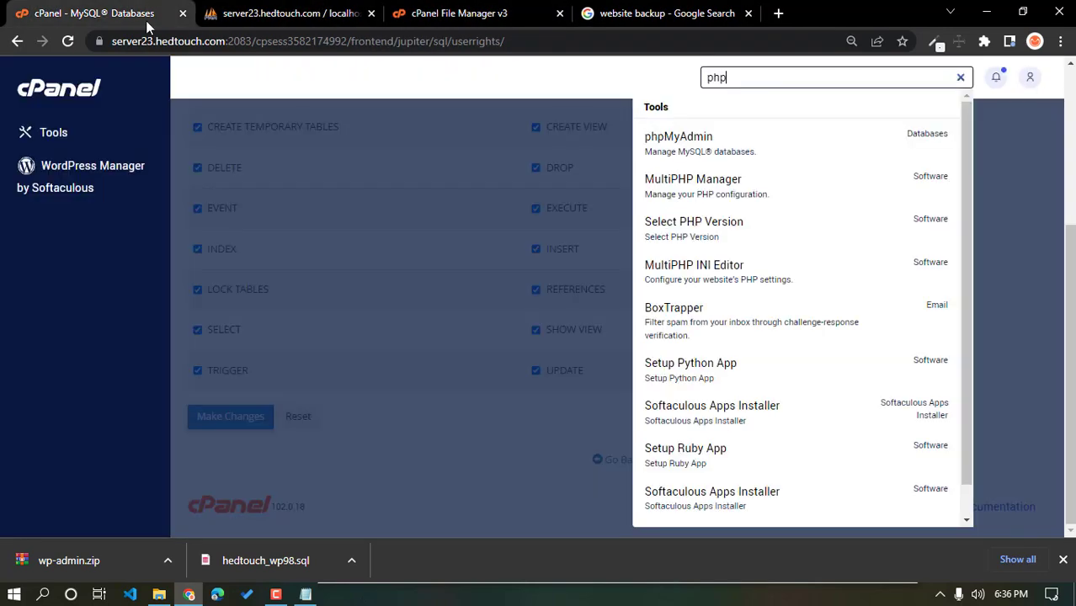
click(241, 143)
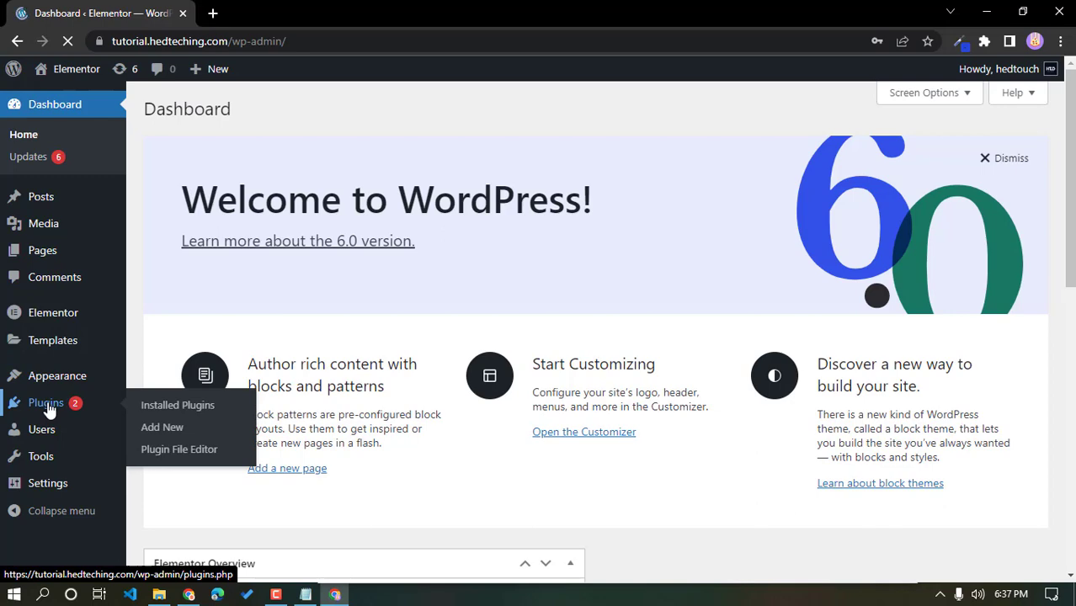
Search for "updraft" on the WordPress Add Plugins page, saving the site login in the browser when offered.
click(47, 404)
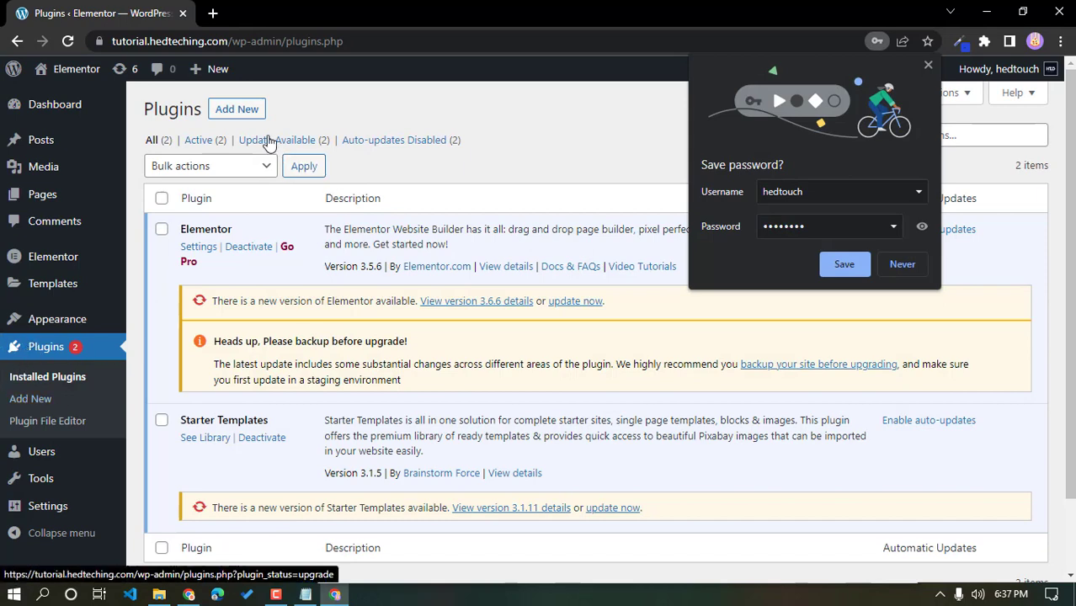
click(229, 117)
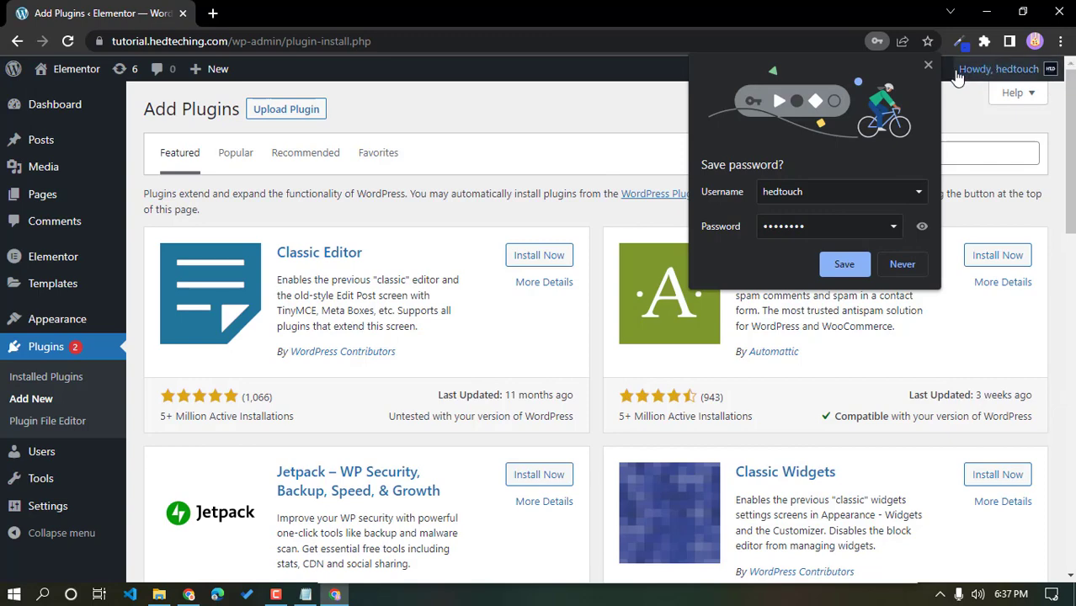
click(842, 263)
click(853, 150)
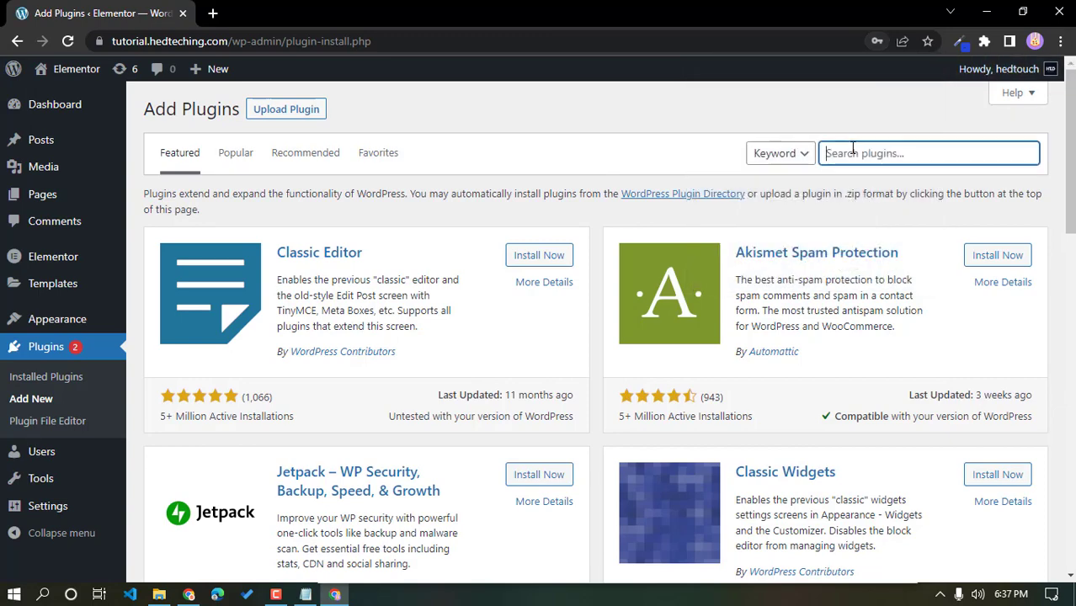
text(updraft)
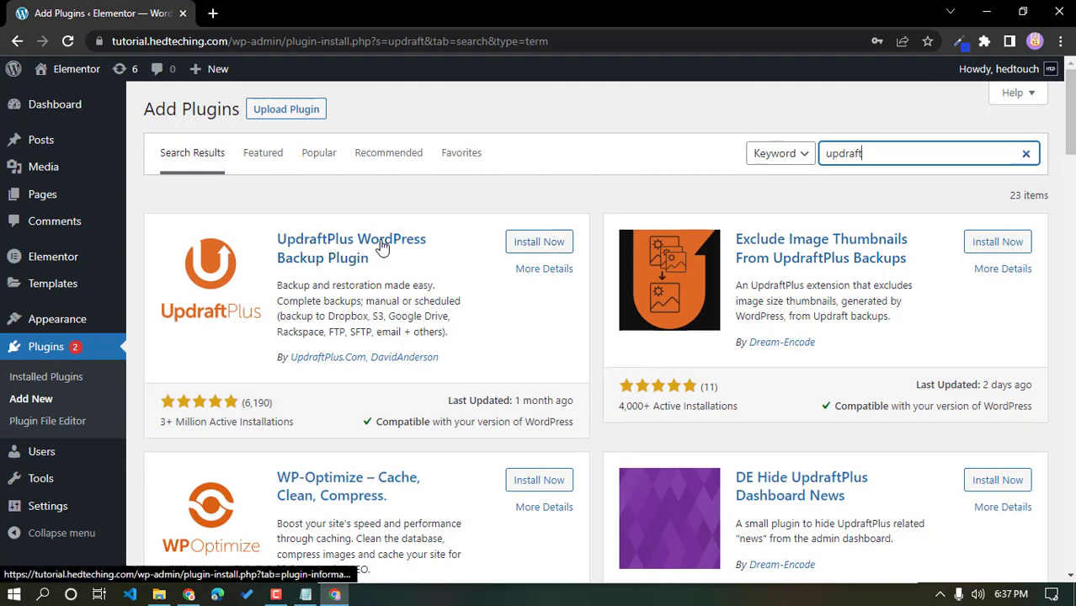
Install and activate the UpdraftPlus WordPress Backup Plugin and start its setup.
click(530, 245)
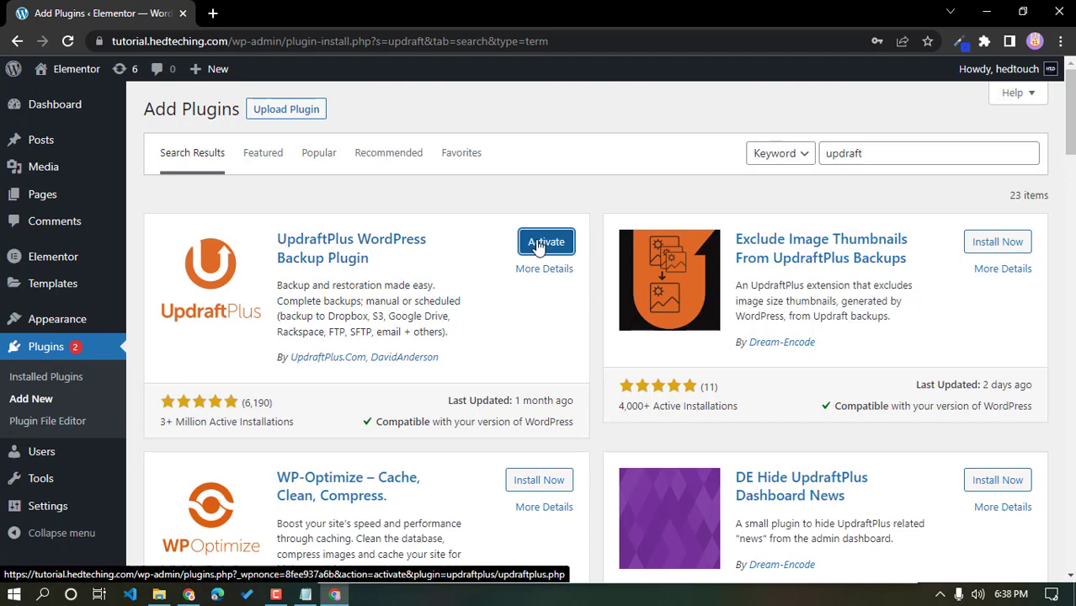
click(539, 244)
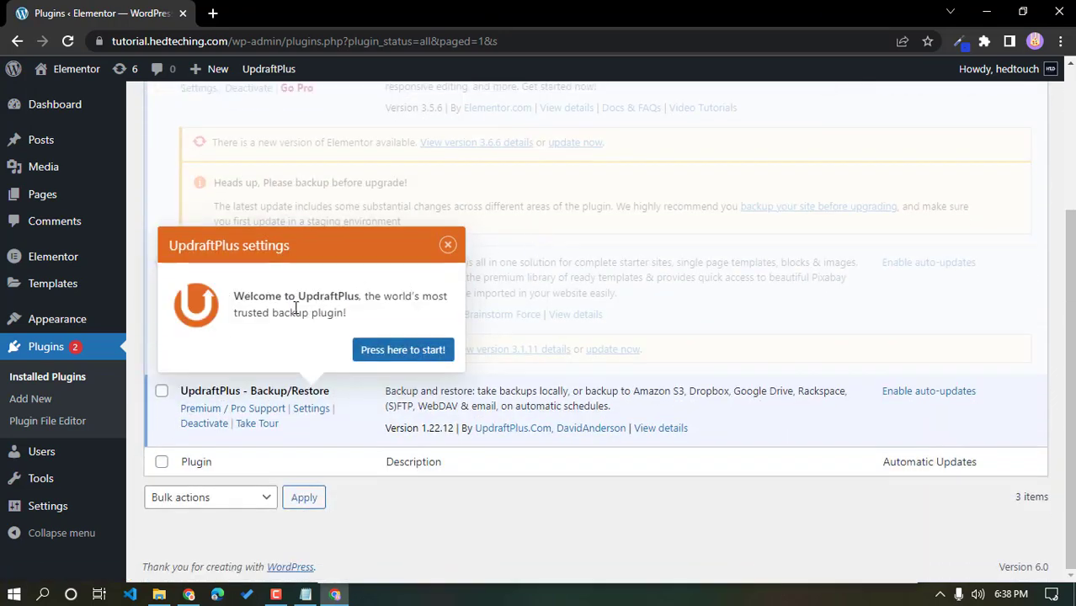
click(403, 355)
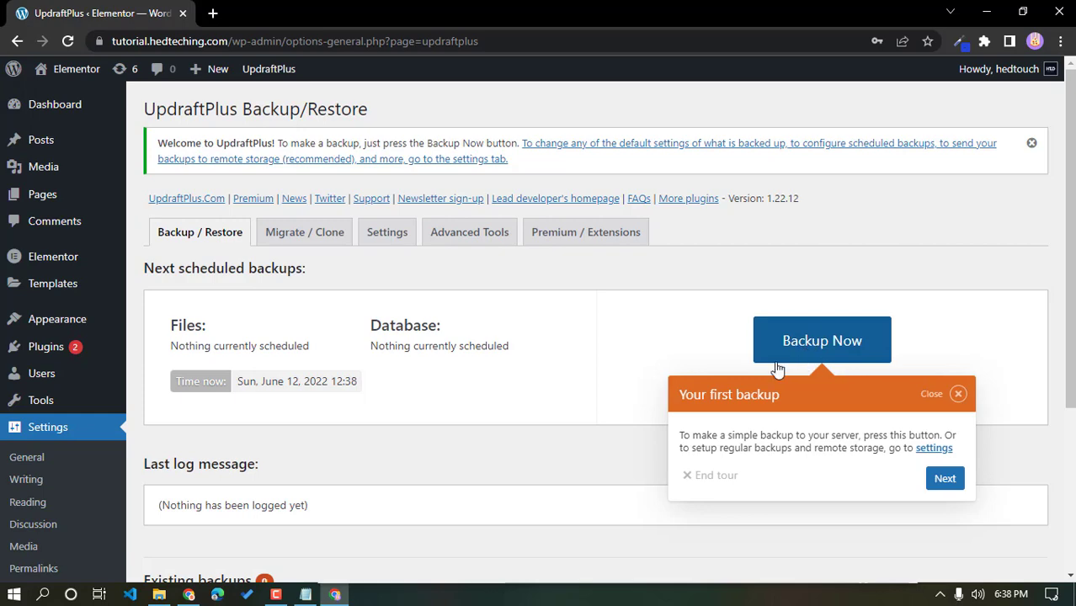
Set both the files backup schedule and the database backup schedule to Daily in the UpdraftPlus settings.
scroll(581, 379, down, 3)
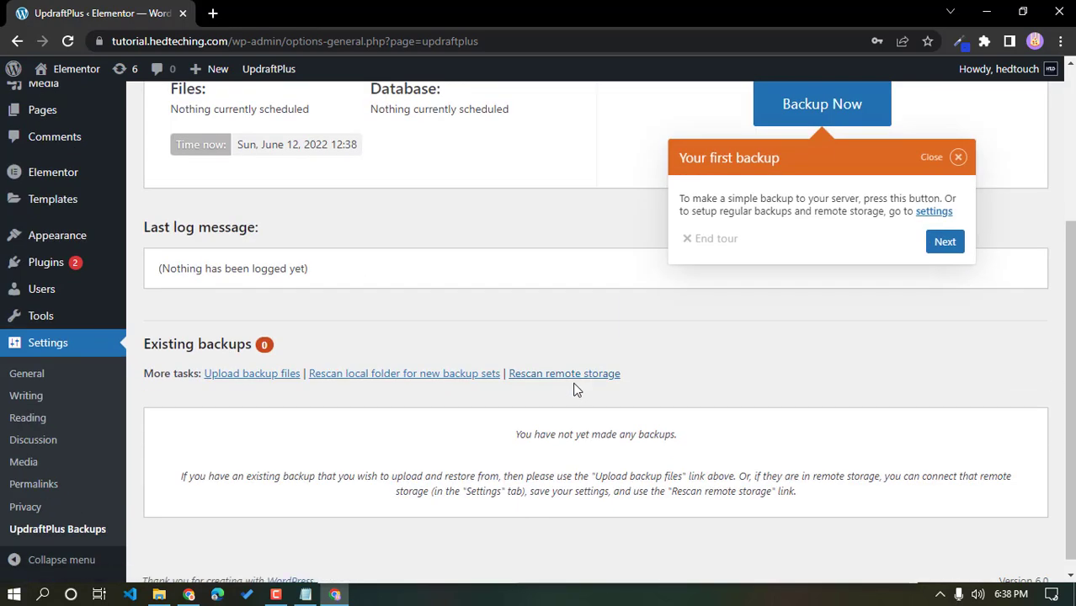
scroll(572, 387, up, 2)
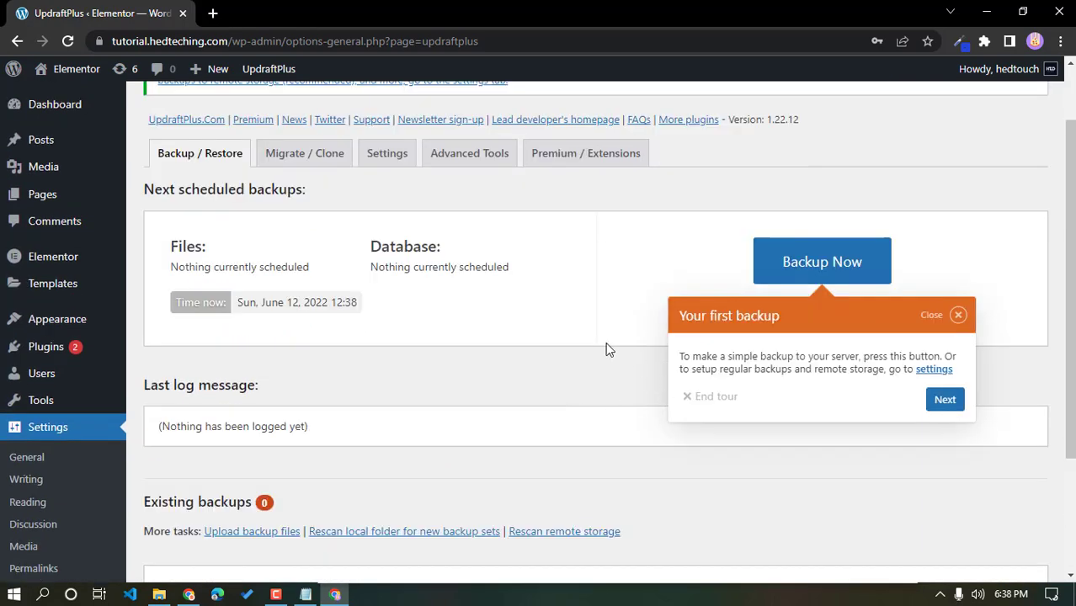
click(386, 153)
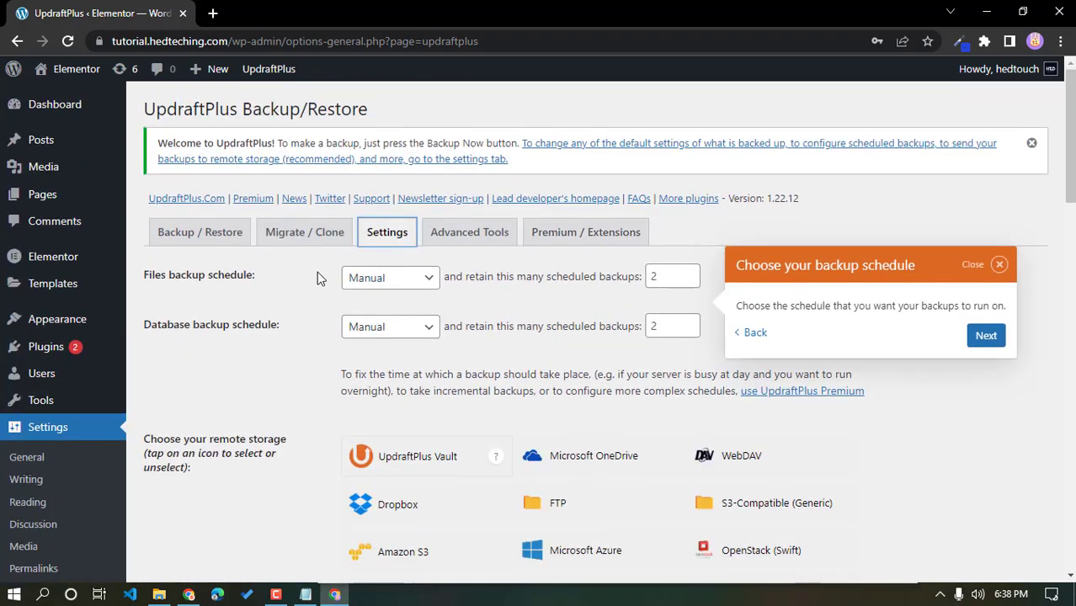
click(413, 280)
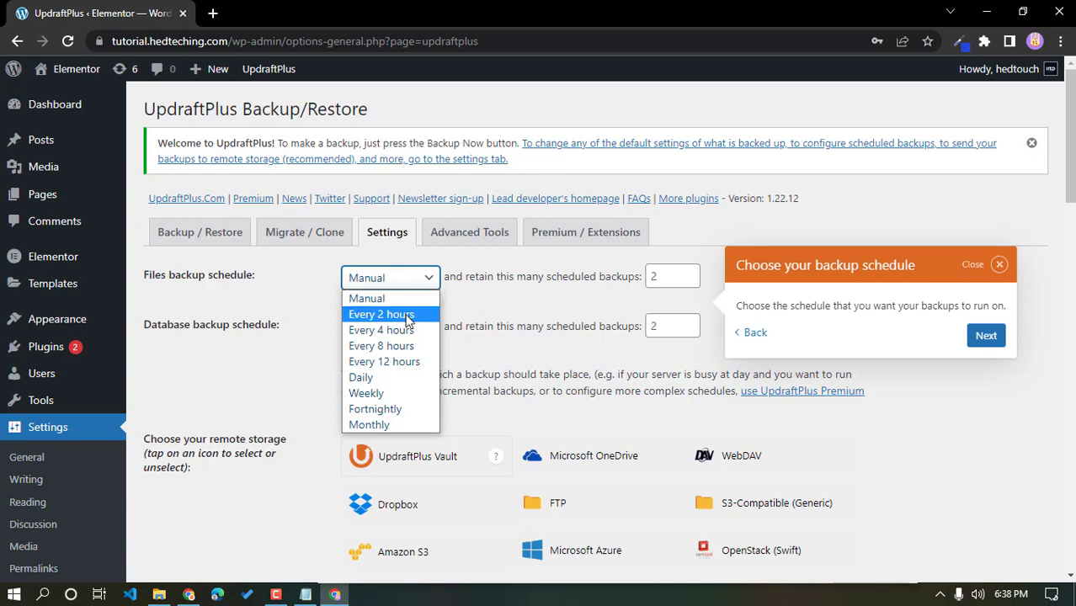
click(408, 317)
click(405, 283)
click(372, 378)
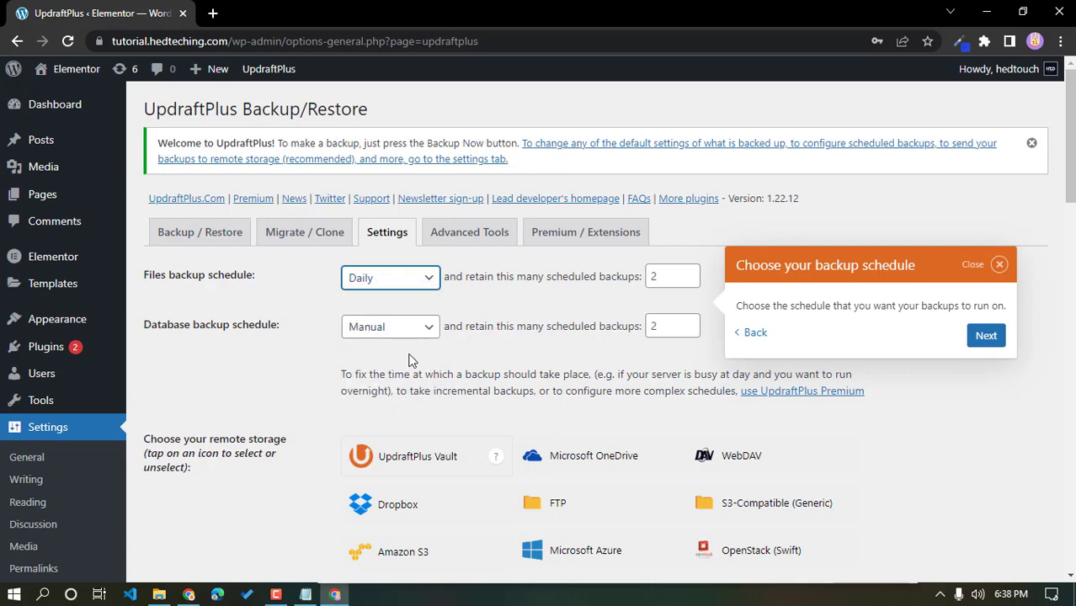
click(674, 278)
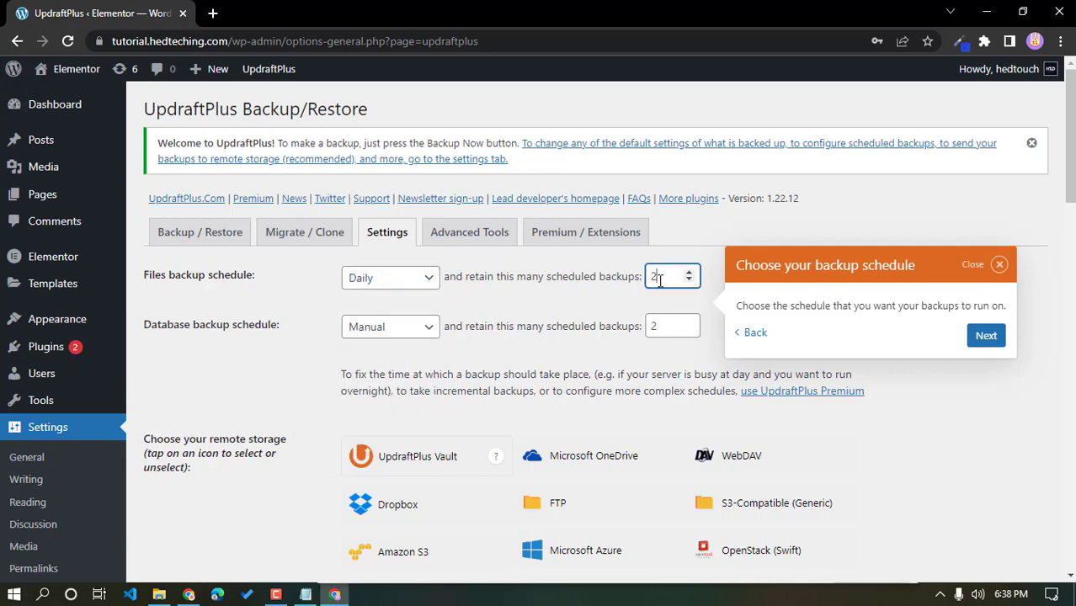
click(362, 330)
click(364, 439)
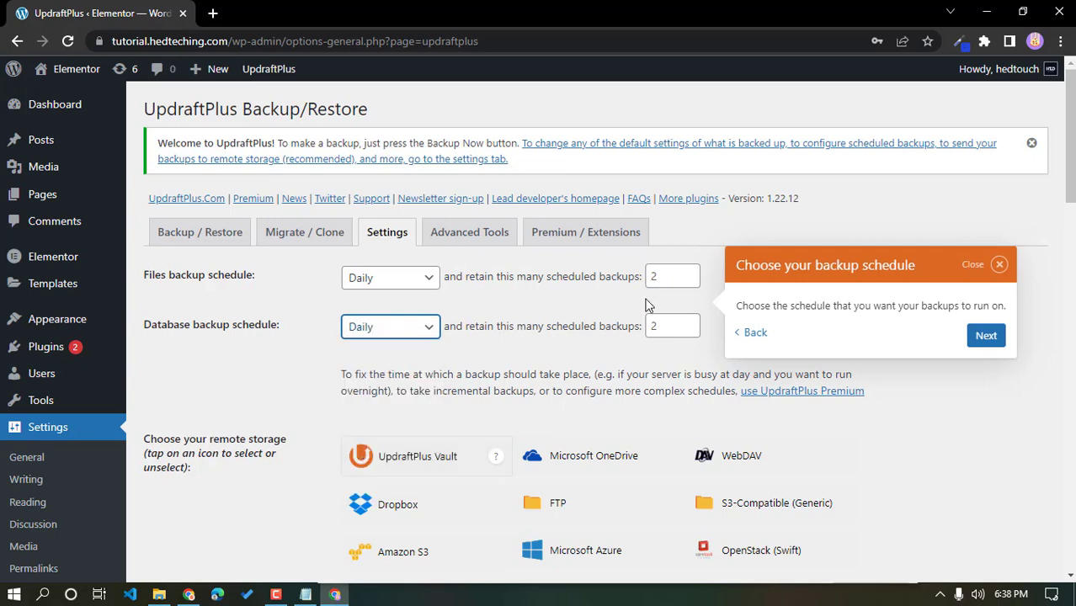
Set the number of retained scheduled backups to 4 for both files and database, keeping the Daily schedules.
click(665, 277)
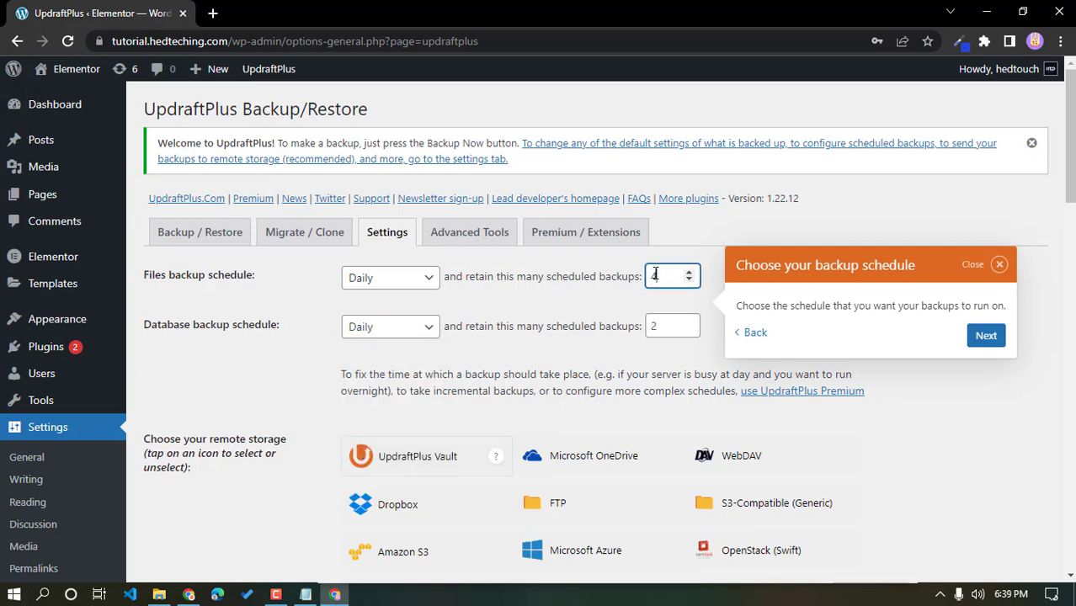
text(4)
drag(660, 327, 640, 328)
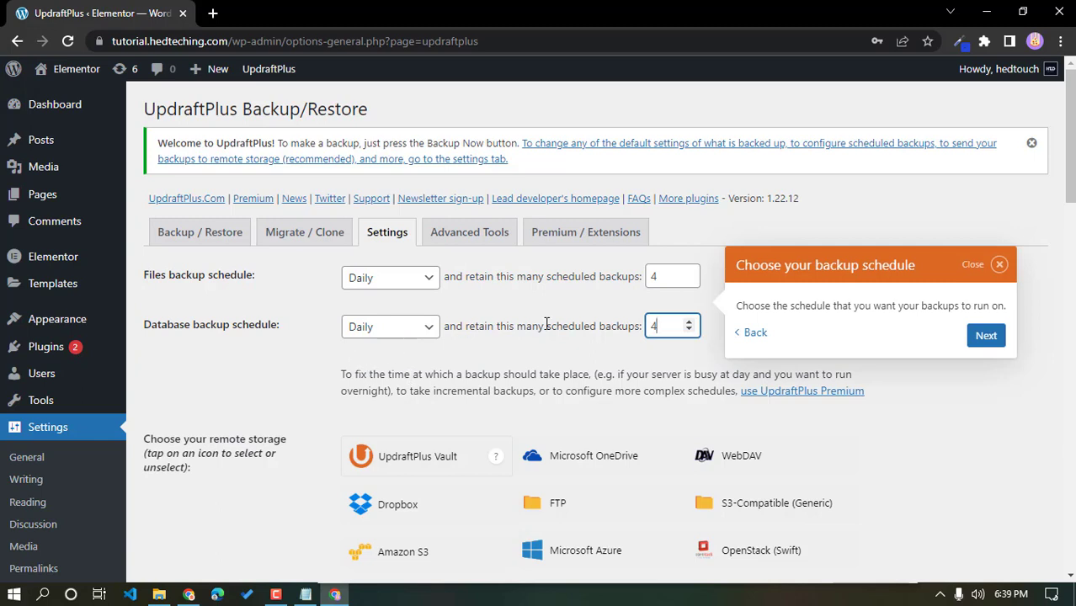
click(368, 333)
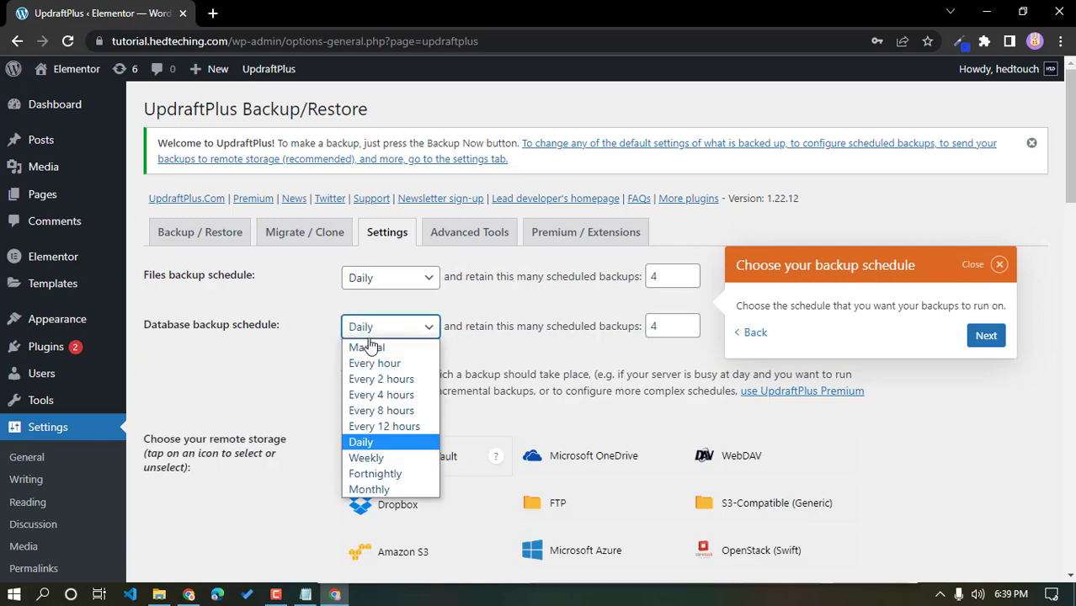
click(367, 280)
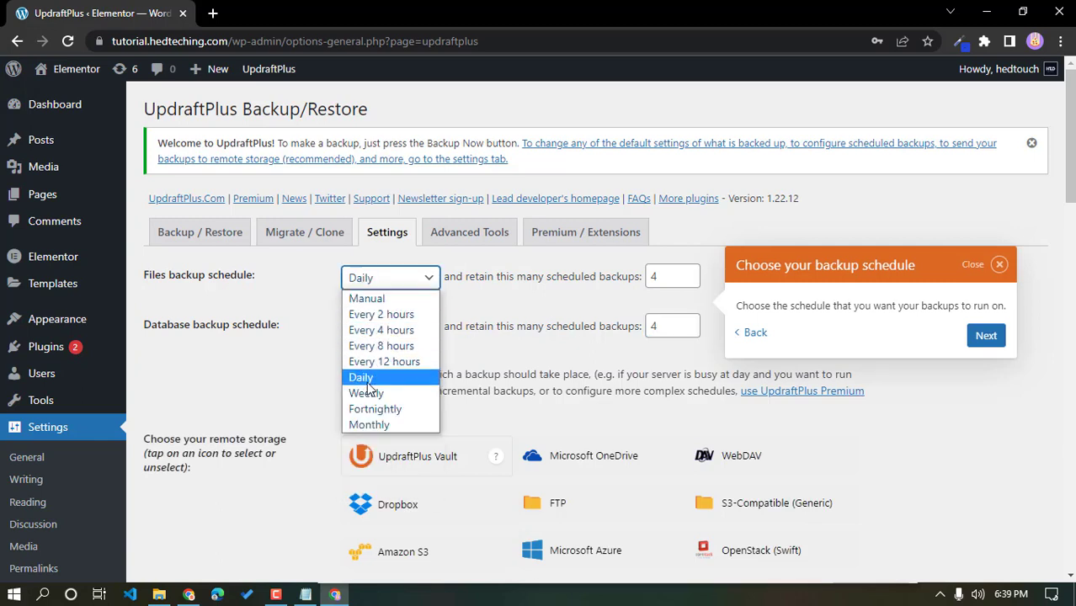
click(366, 379)
Choose Google Drive as the remote storage for the backups and save the UpdraftPlus settings.
scroll(623, 324, down, 1)
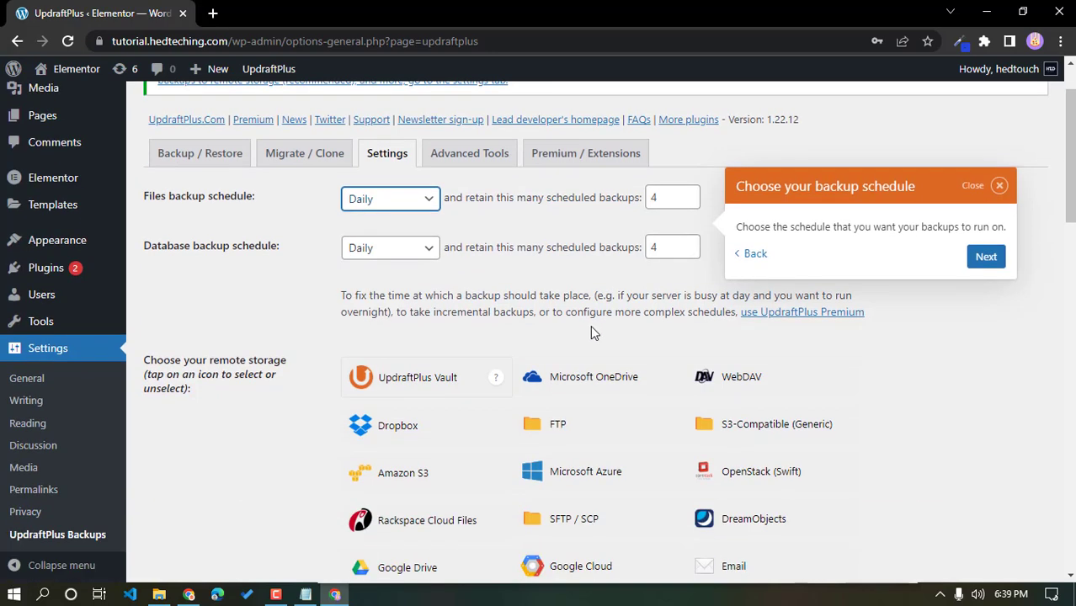
scroll(547, 344, down, 2)
click(422, 412)
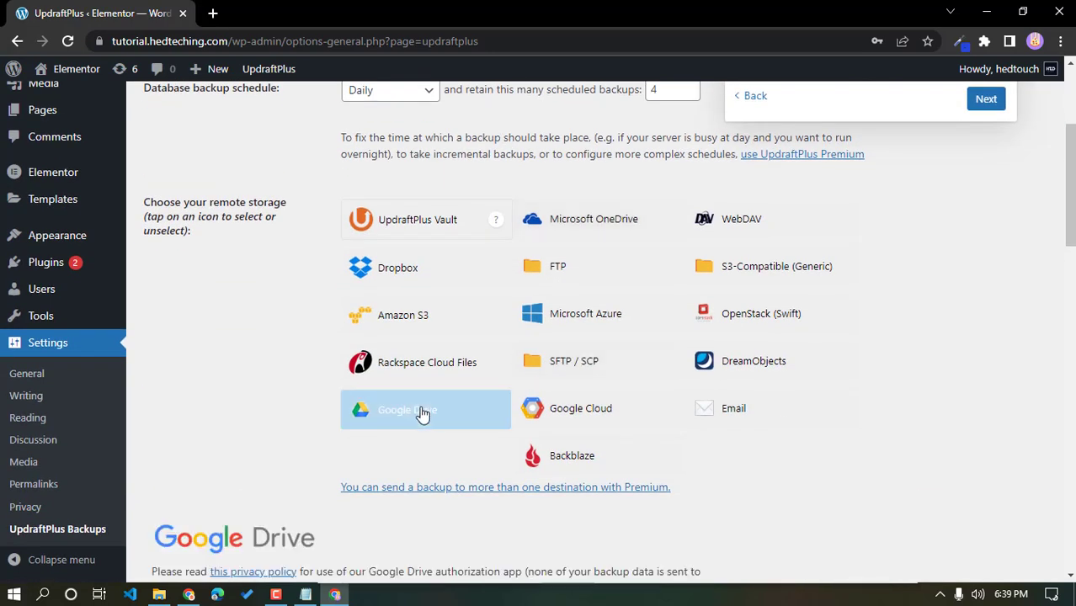
scroll(429, 413, down, 3)
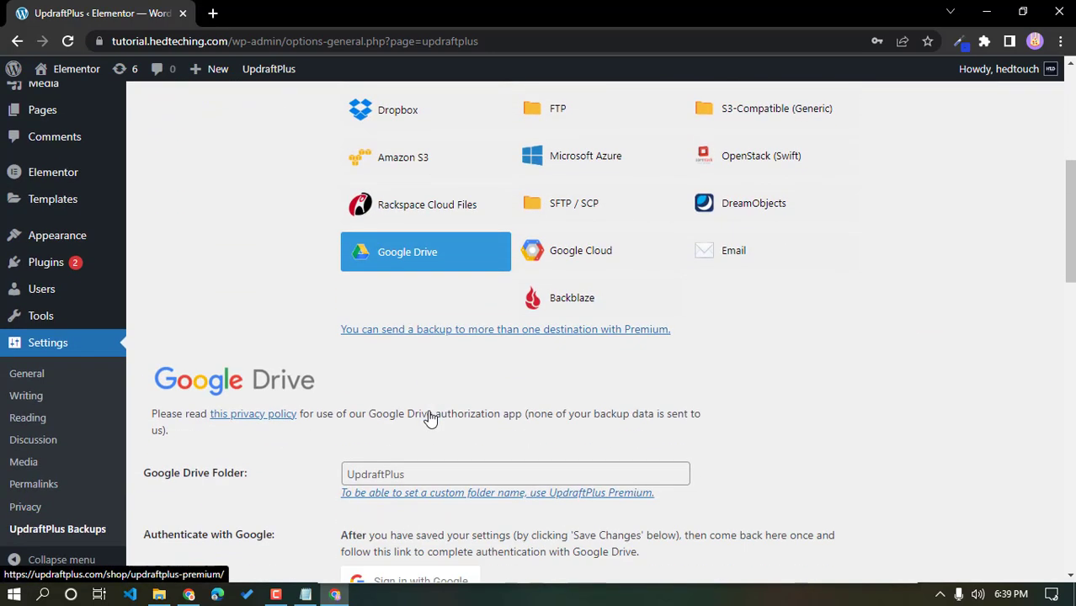
scroll(431, 418, down, 16)
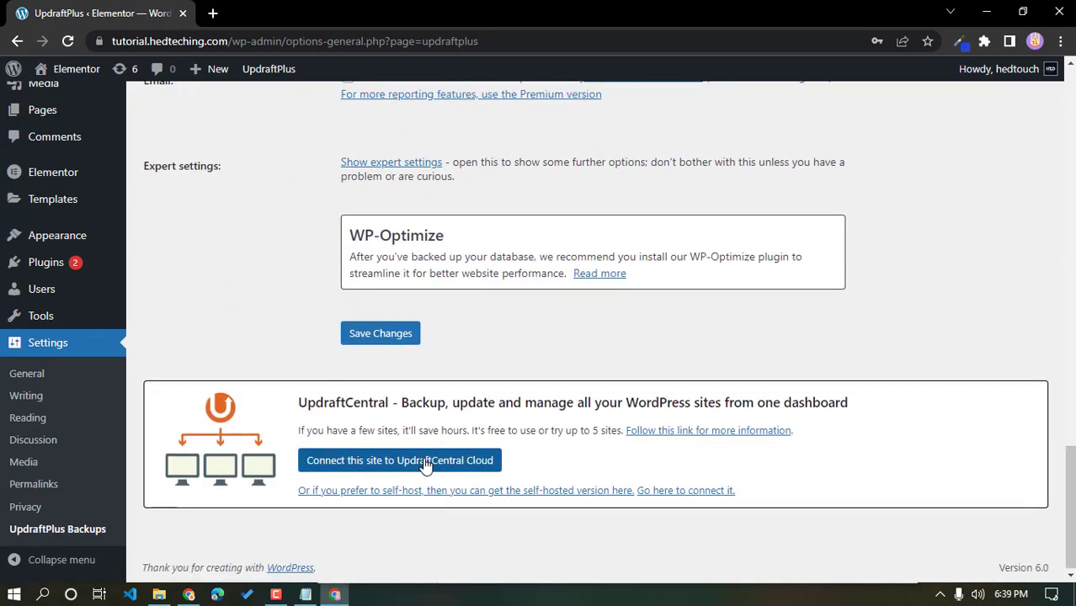
click(371, 342)
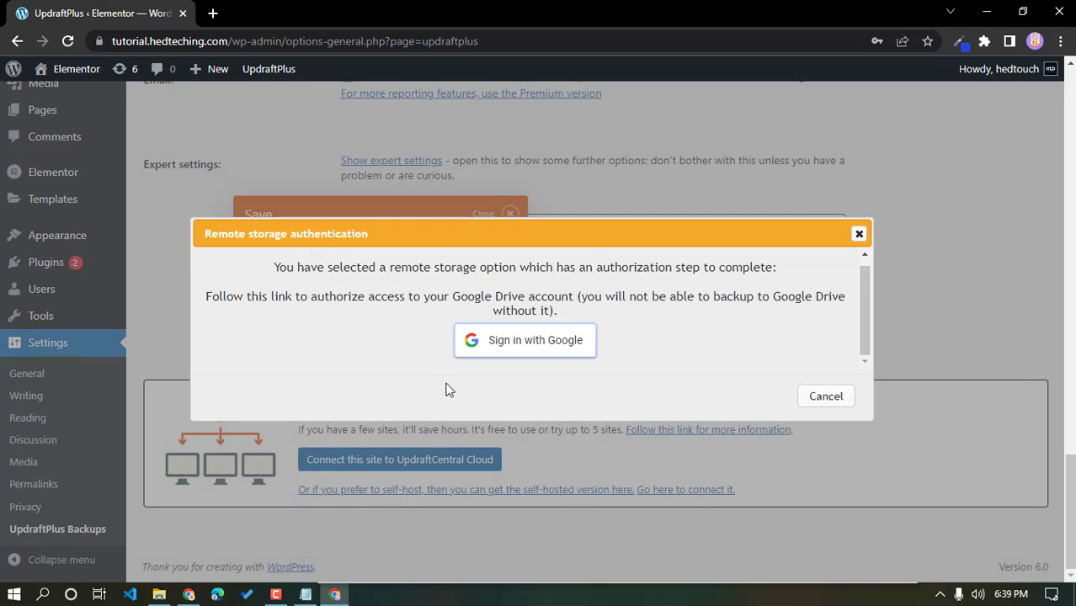
Try signing in with Google to authorize Drive access, return to the UpdraftPlus page and dismiss the first-backup tour.
click(498, 341)
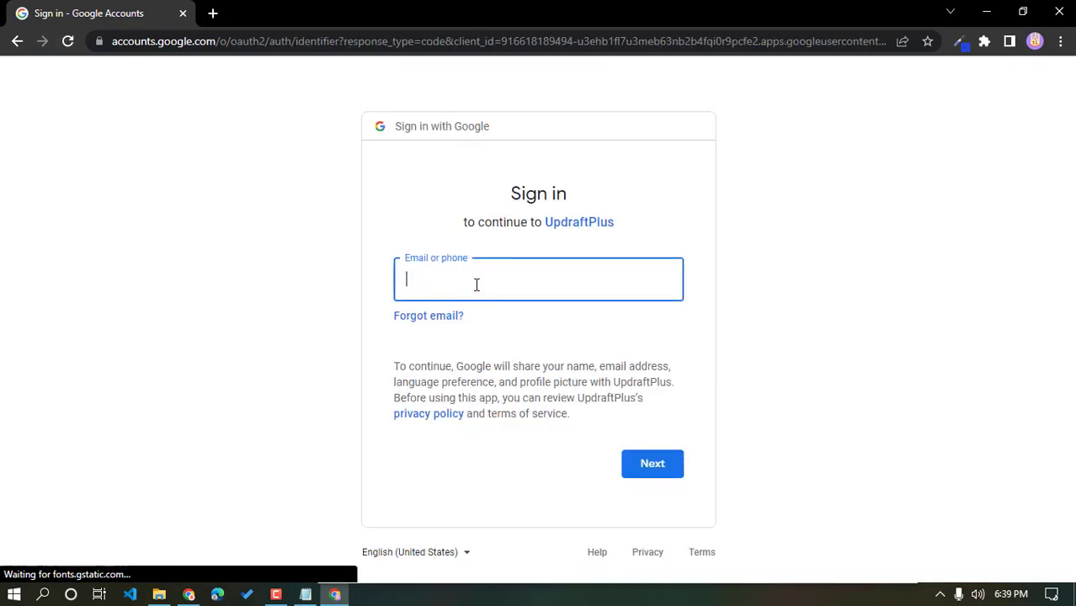
click(18, 41)
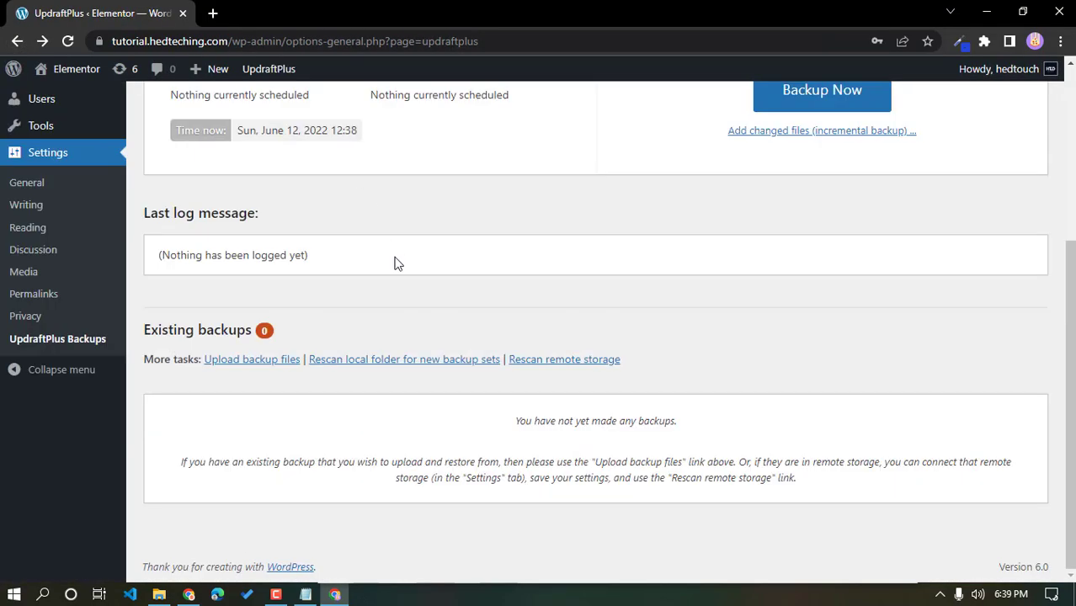
scroll(402, 377, down, 1)
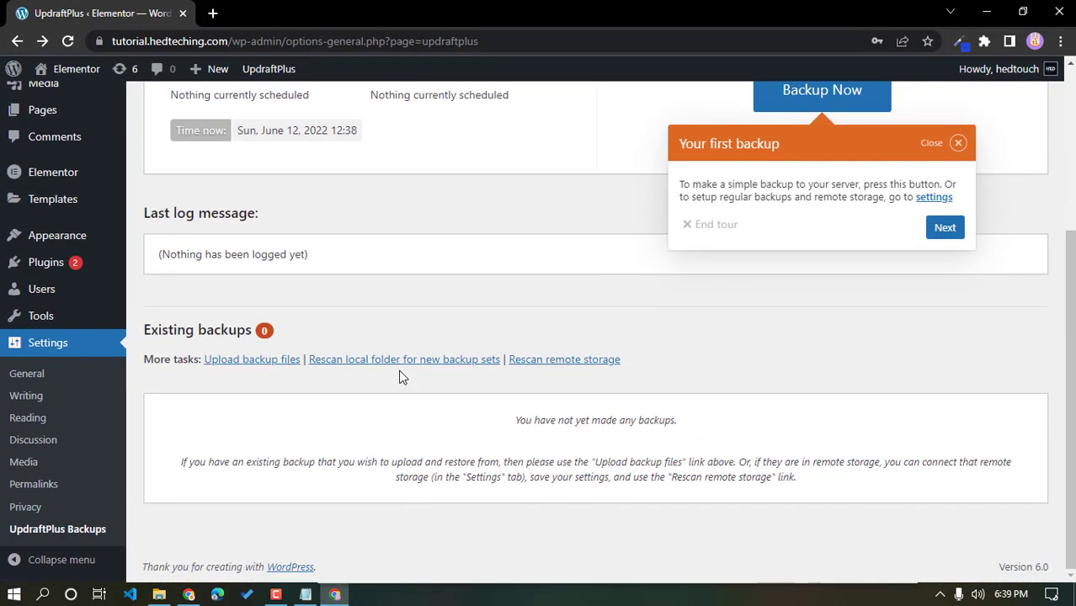
click(956, 145)
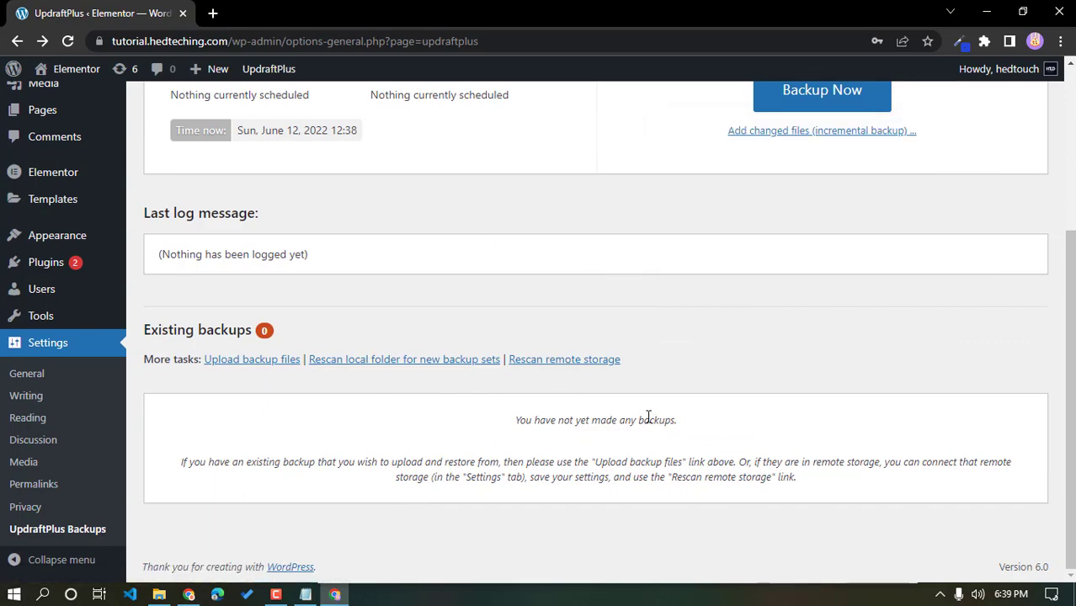
scroll(648, 417, up, 3)
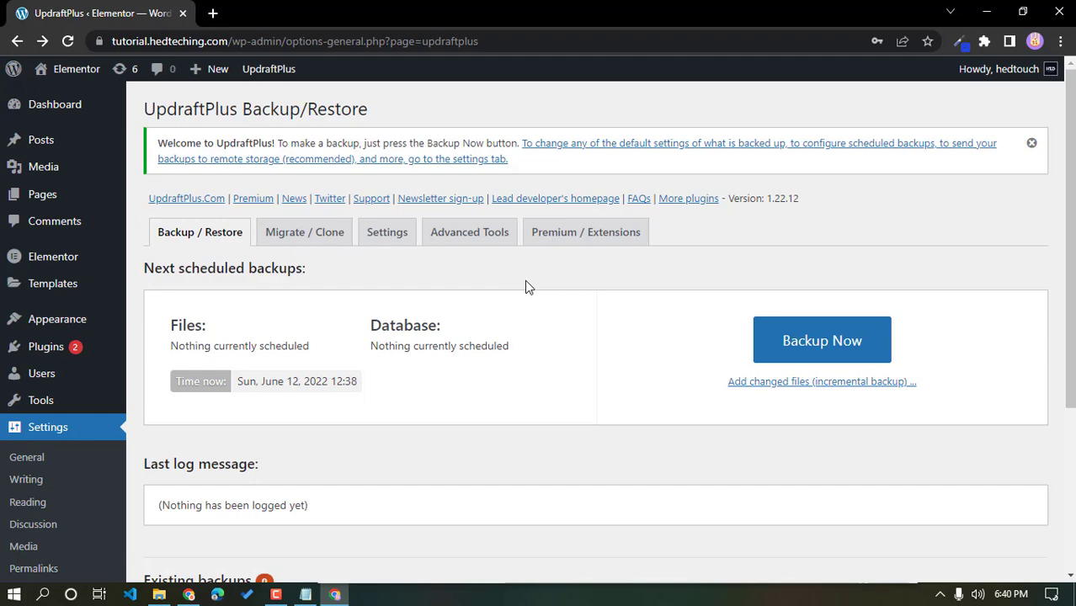
scroll(438, 441, down, 2)
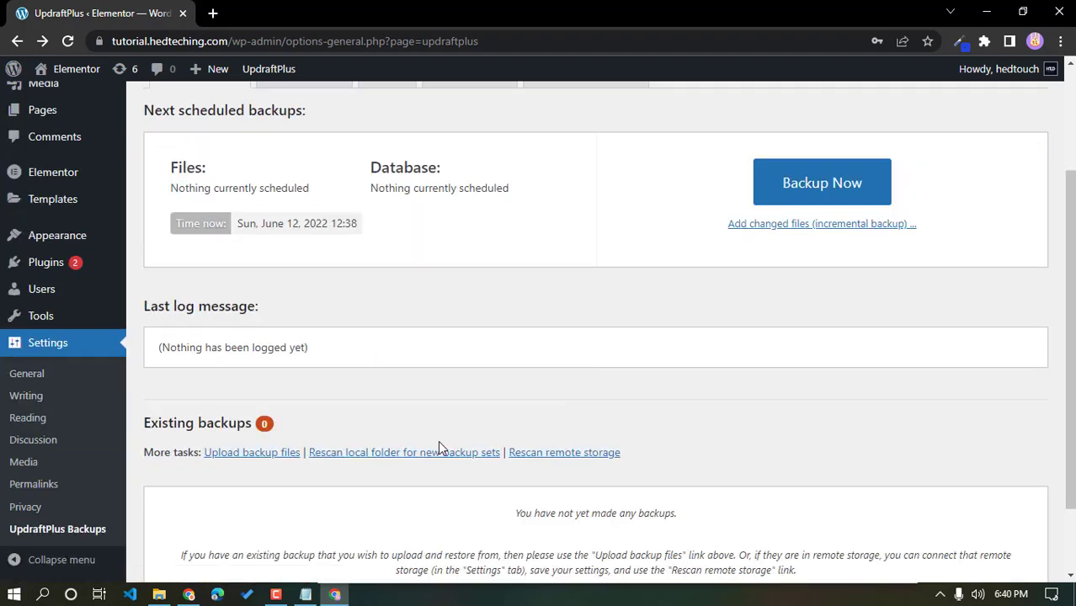
scroll(438, 440, up, 1)
scroll(438, 448, up, 1)
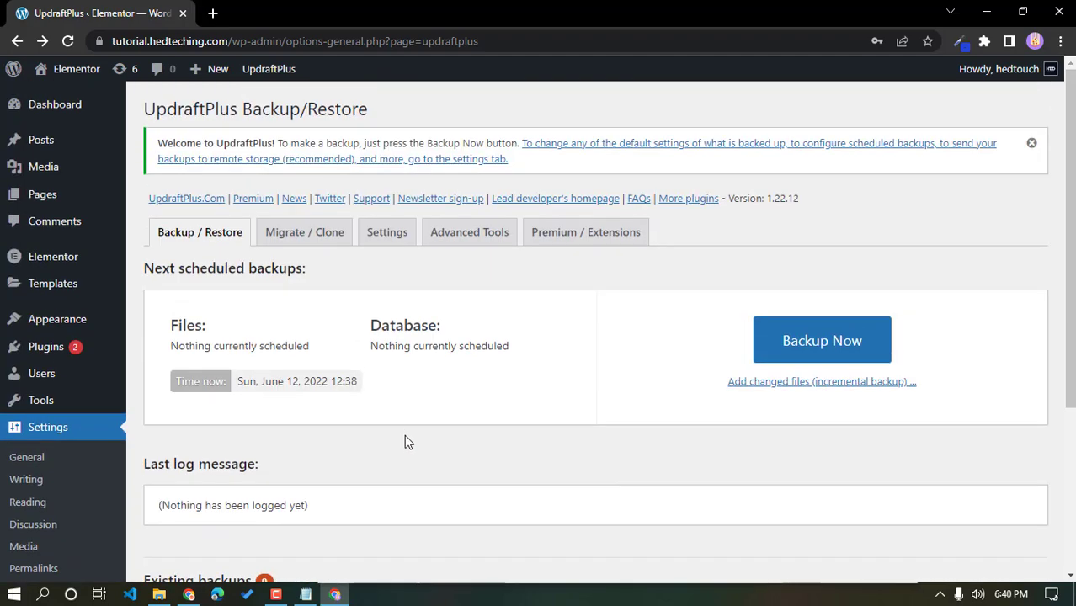
Switch to cPanel, search its tools for "soft" and open Softaculous Apps Installer.
click(189, 594)
key(alt+Tab)
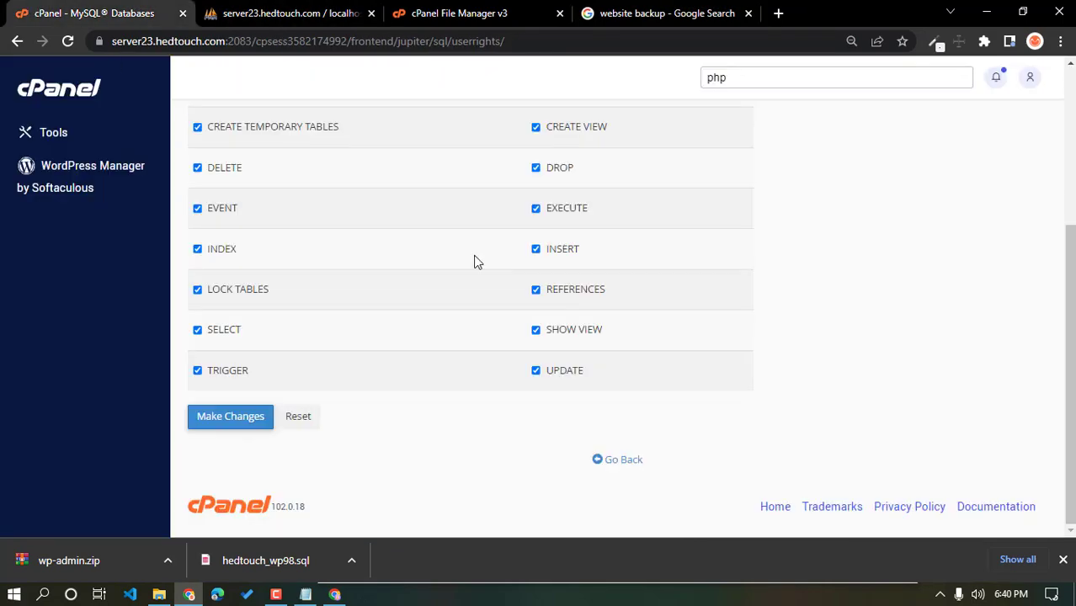
scroll(468, 253, up, 2)
click(459, 12)
click(74, 13)
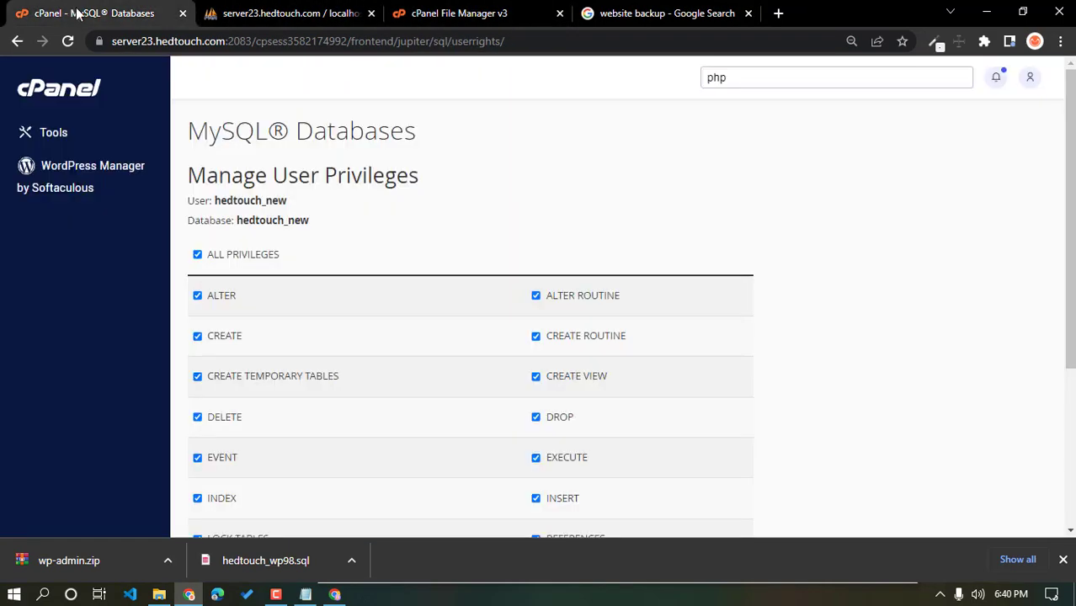
click(707, 69)
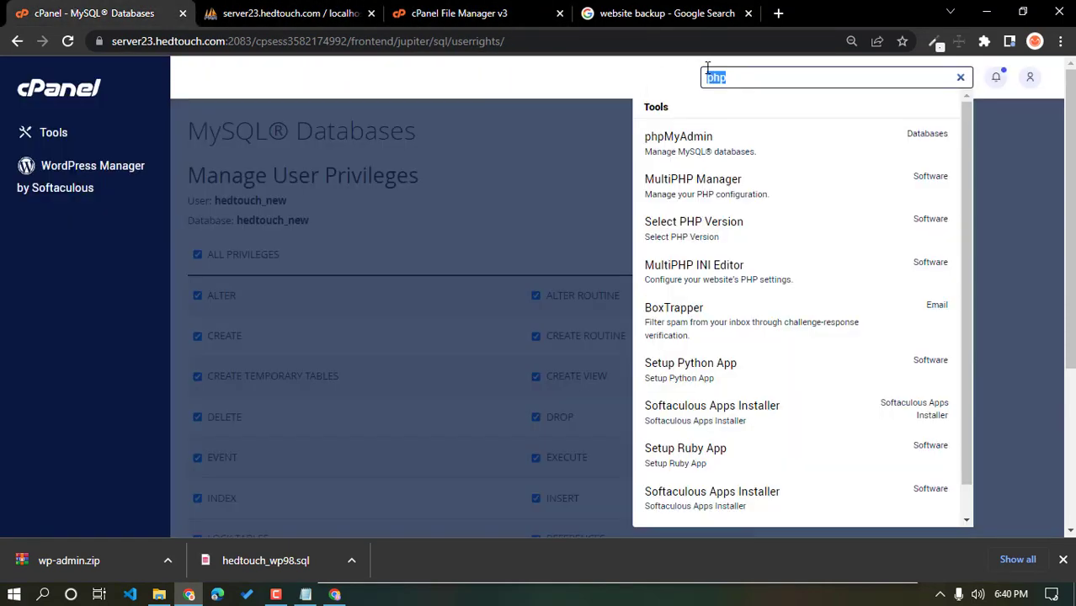
text(soft)
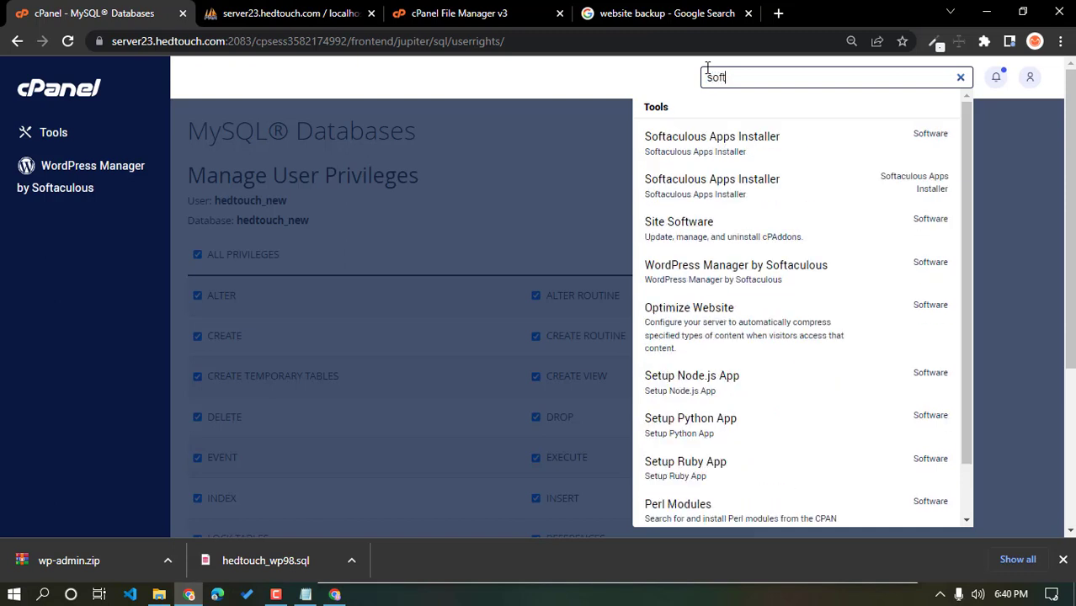
click(698, 144)
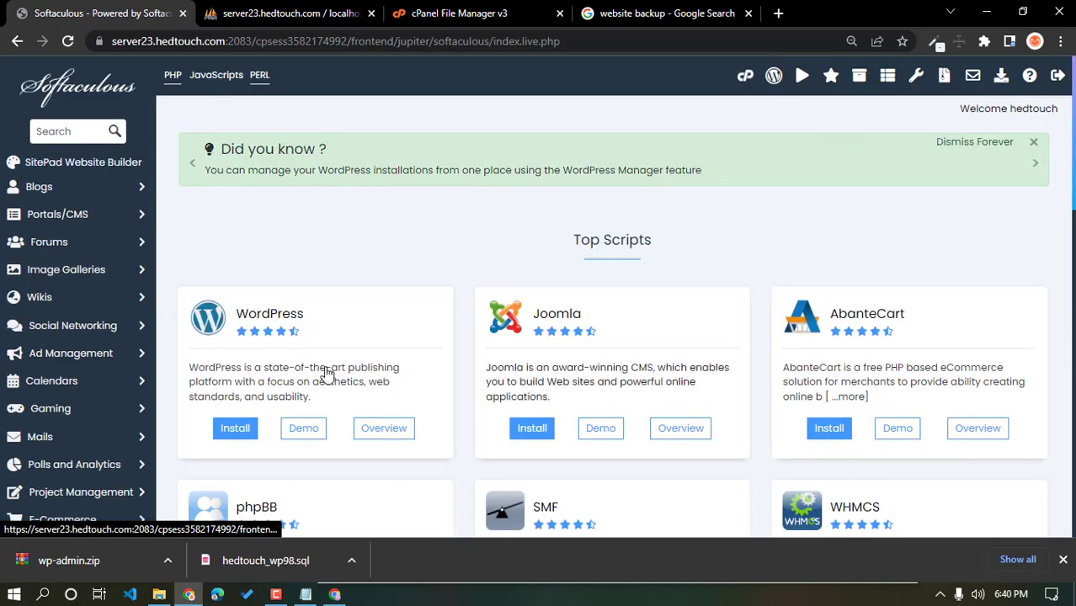
Open Softaculous WordPress Management and start a backup of the tut.hedteching.com installation.
click(287, 359)
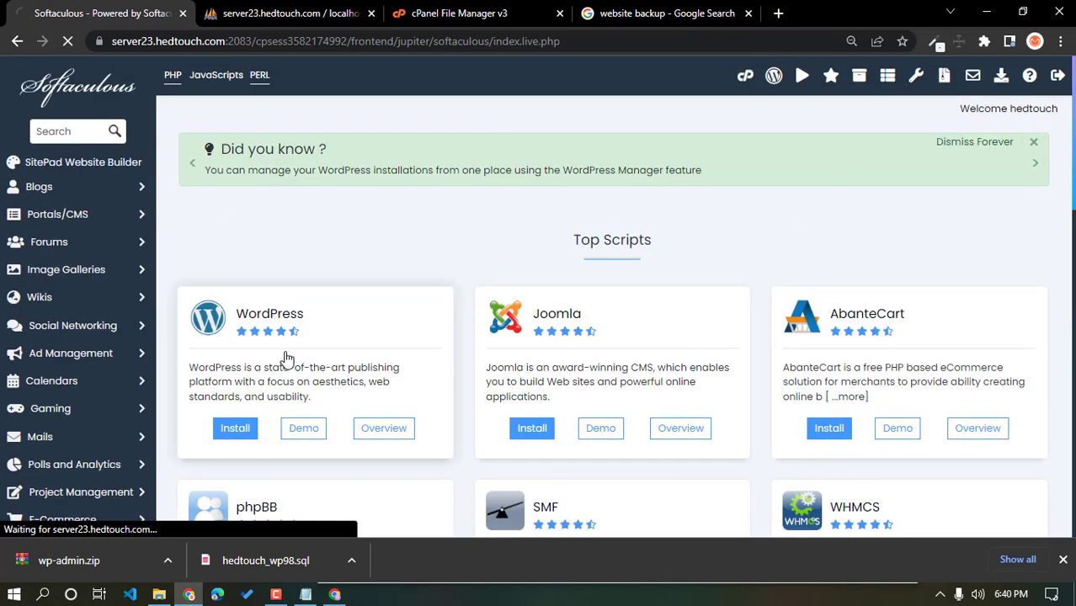
key(F11)
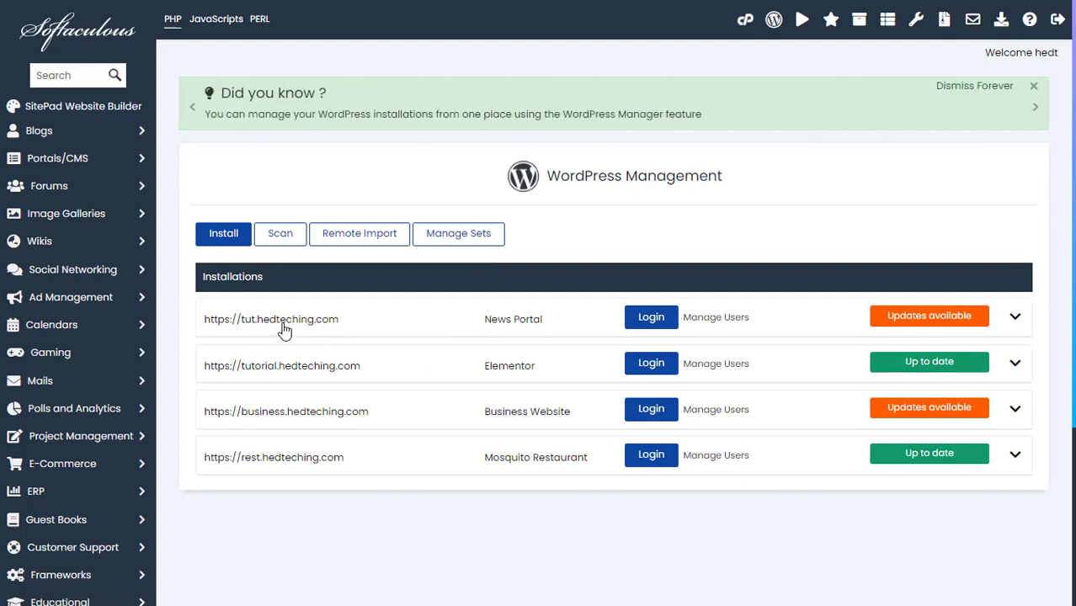
click(1016, 318)
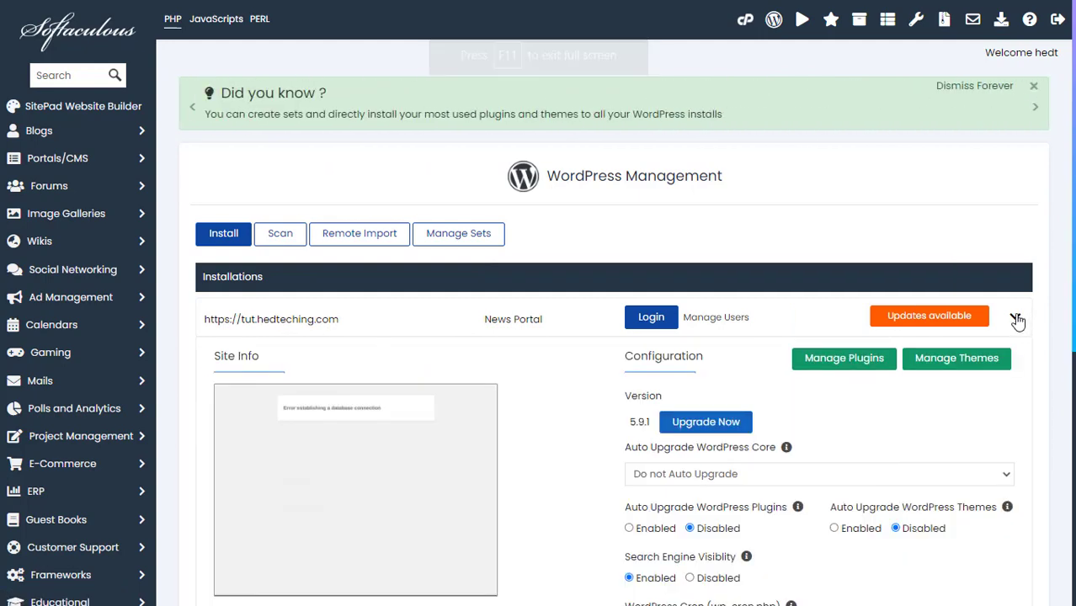
scroll(893, 347, down, 3)
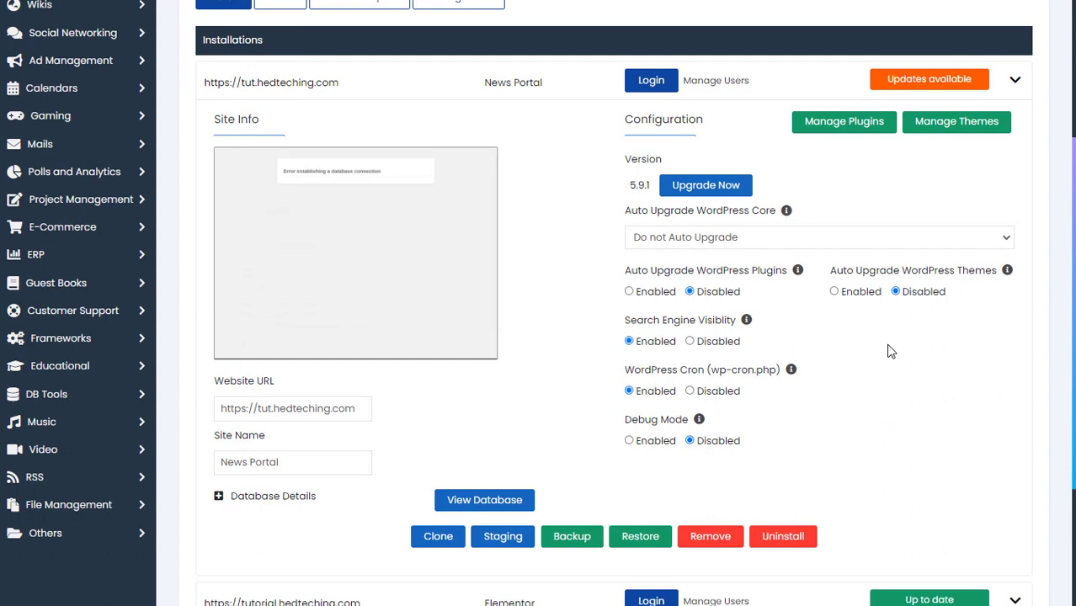
click(572, 537)
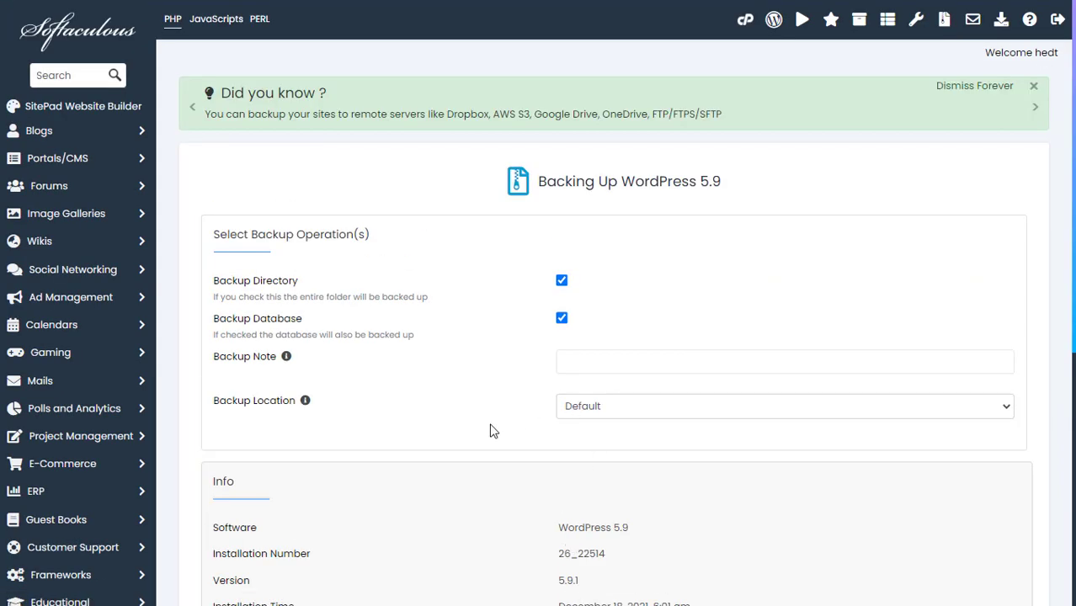
Set the backup location to Local Folder and back up the installation with its directory and database.
click(576, 409)
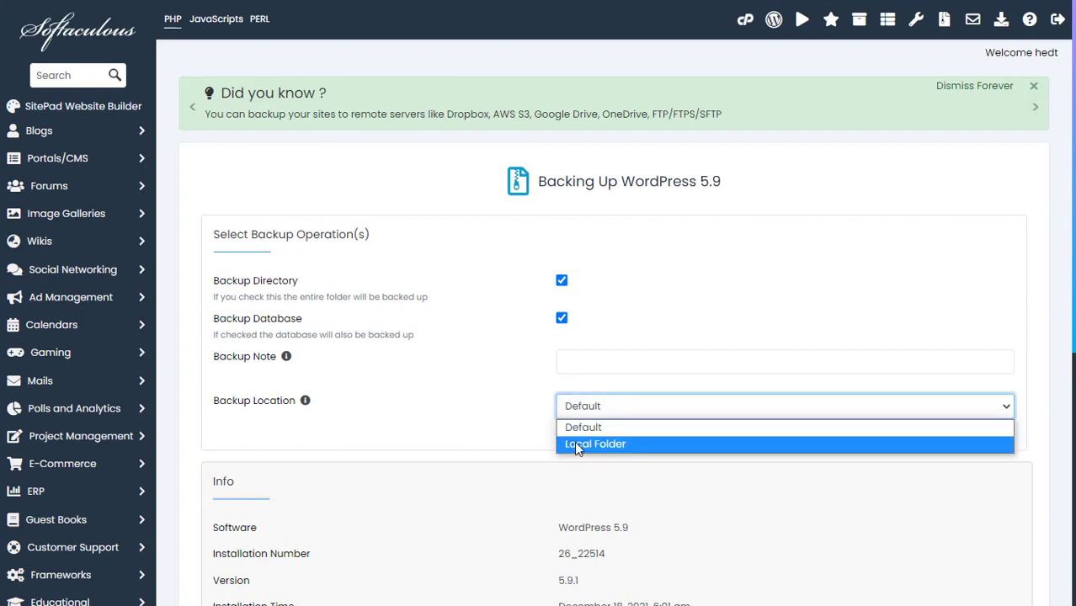
click(573, 449)
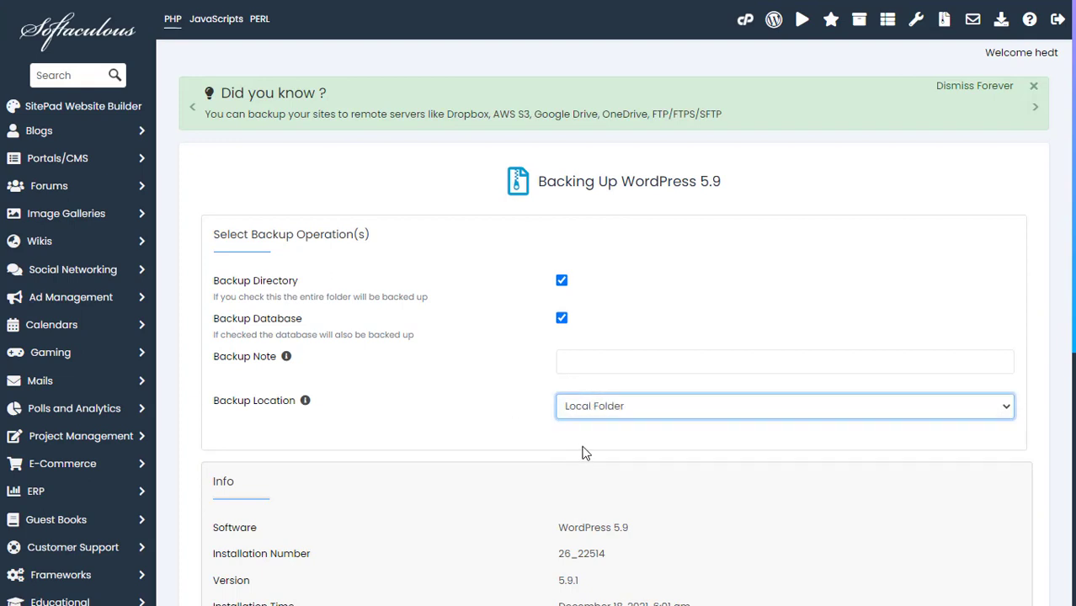
mouse_move(286, 357)
scroll(564, 320, down, 5)
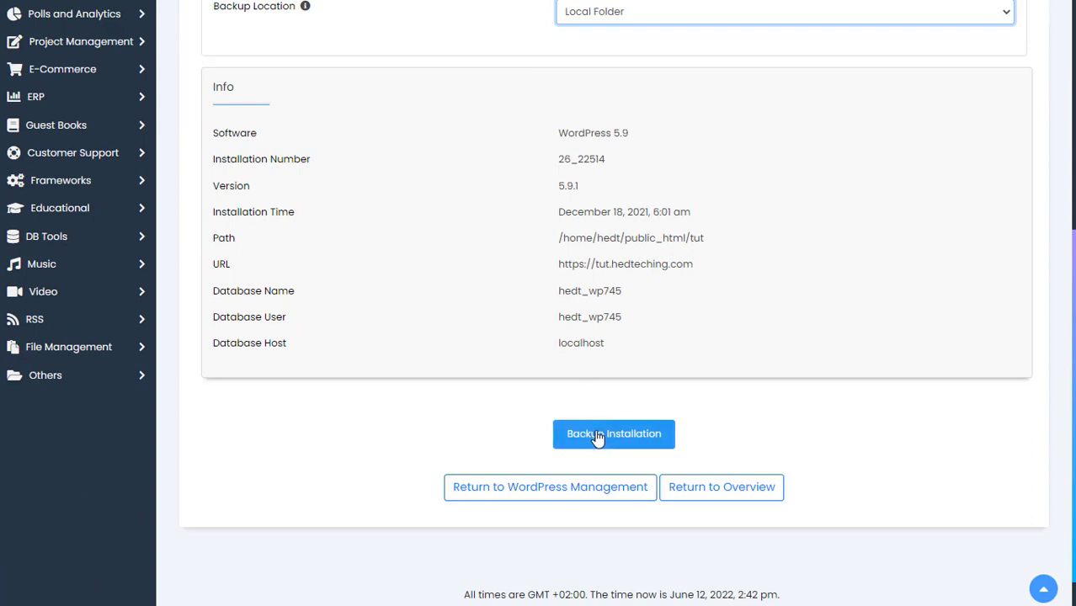
click(597, 436)
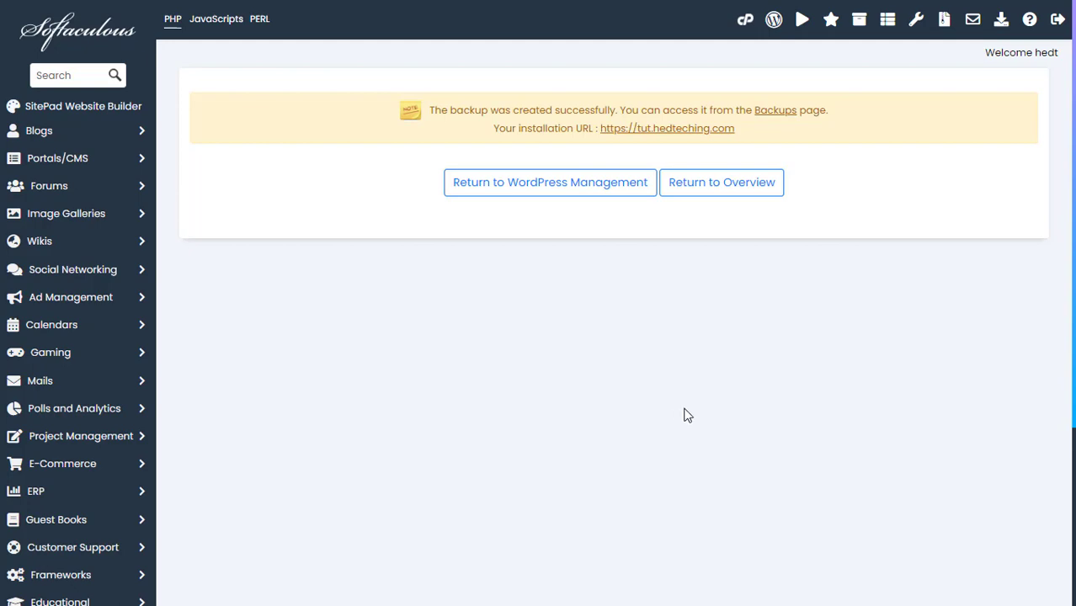
Open the Softaculous backups list and restore the tut.hedteching.com backup, including its directory and database.
click(95, 38)
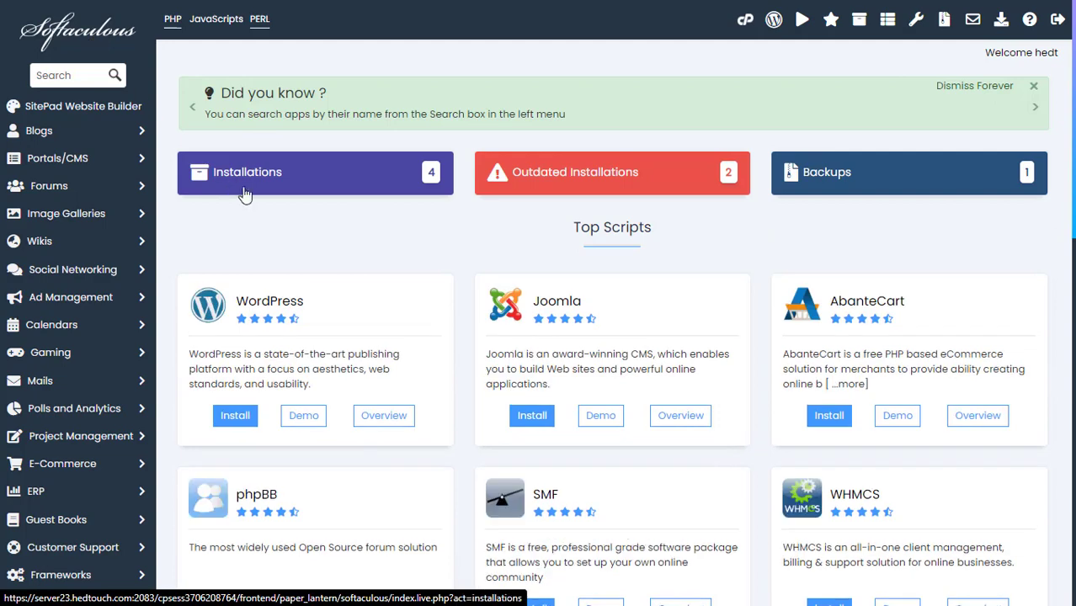
click(869, 173)
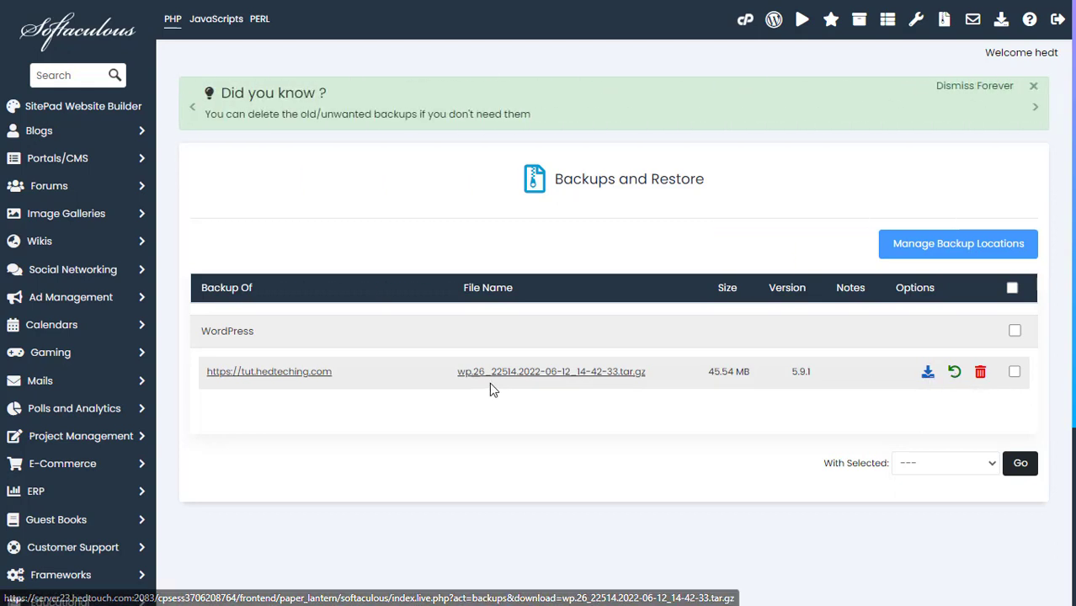
click(954, 374)
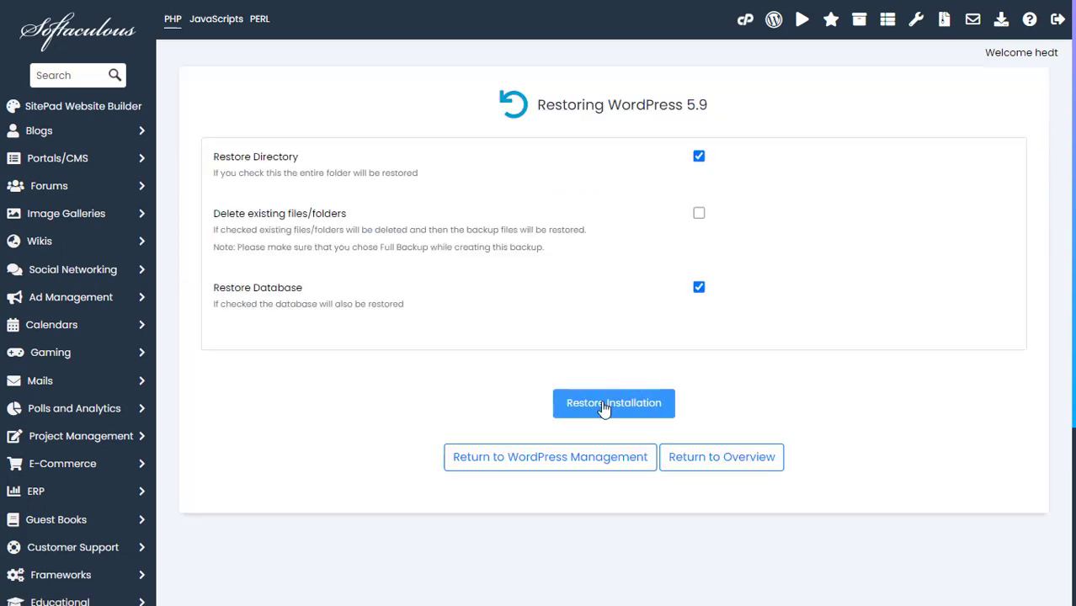
click(602, 410)
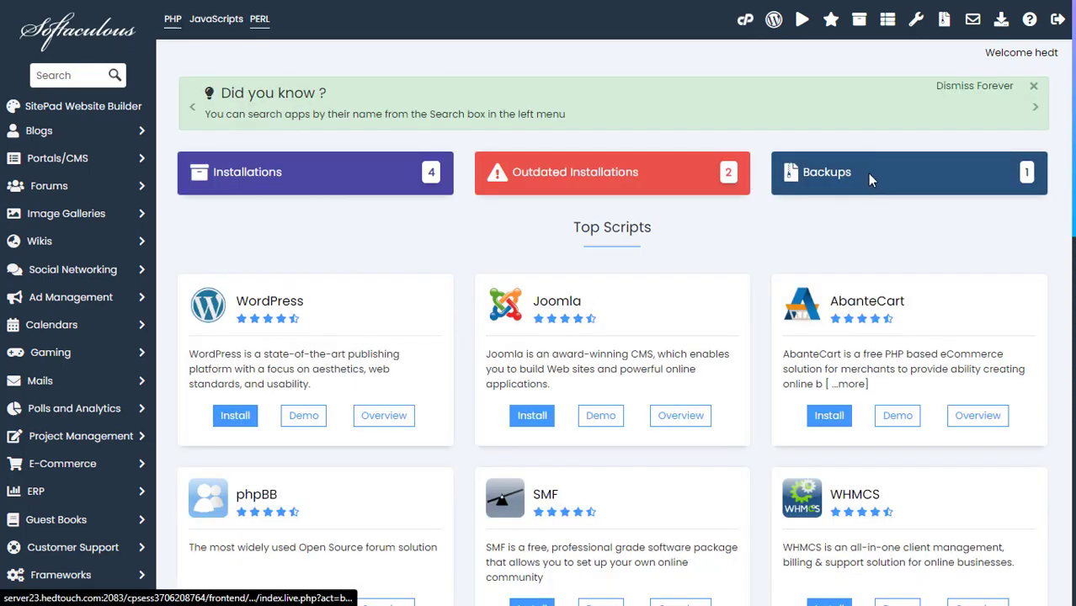
Delete the tut.hedteching.com backup file from the Softaculous backups list and confirm the deletion.
click(870, 179)
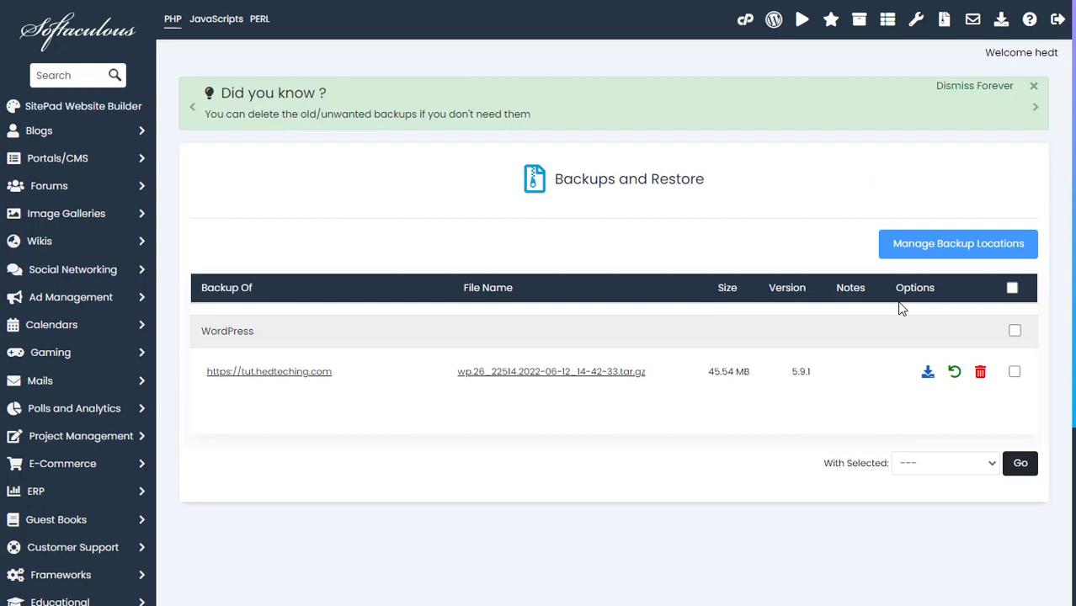
scroll(850, 314, down, 2)
scroll(868, 324, up, 2)
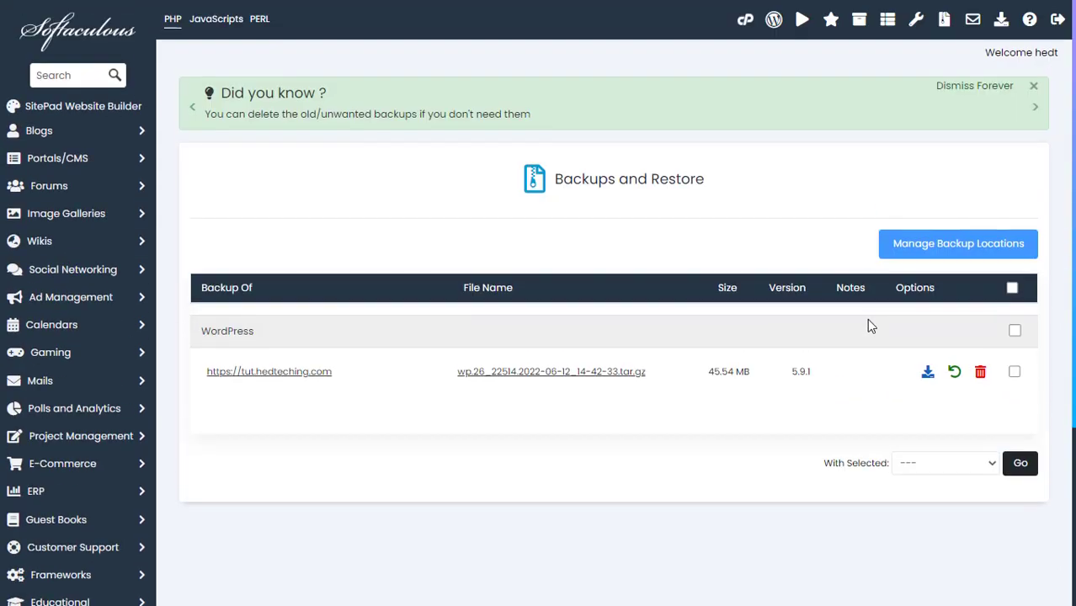
click(980, 371)
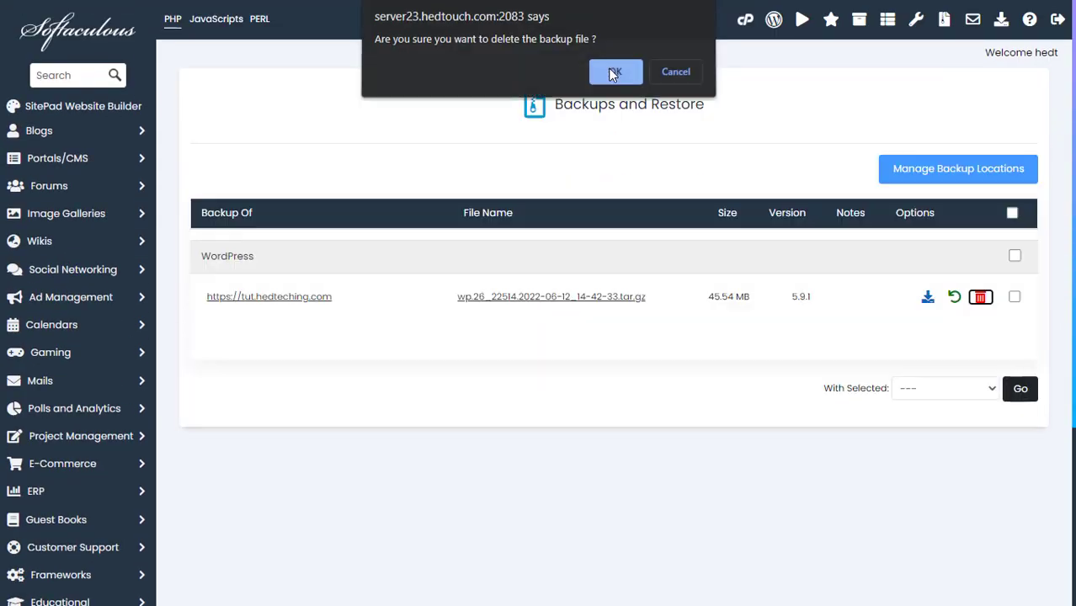
click(614, 75)
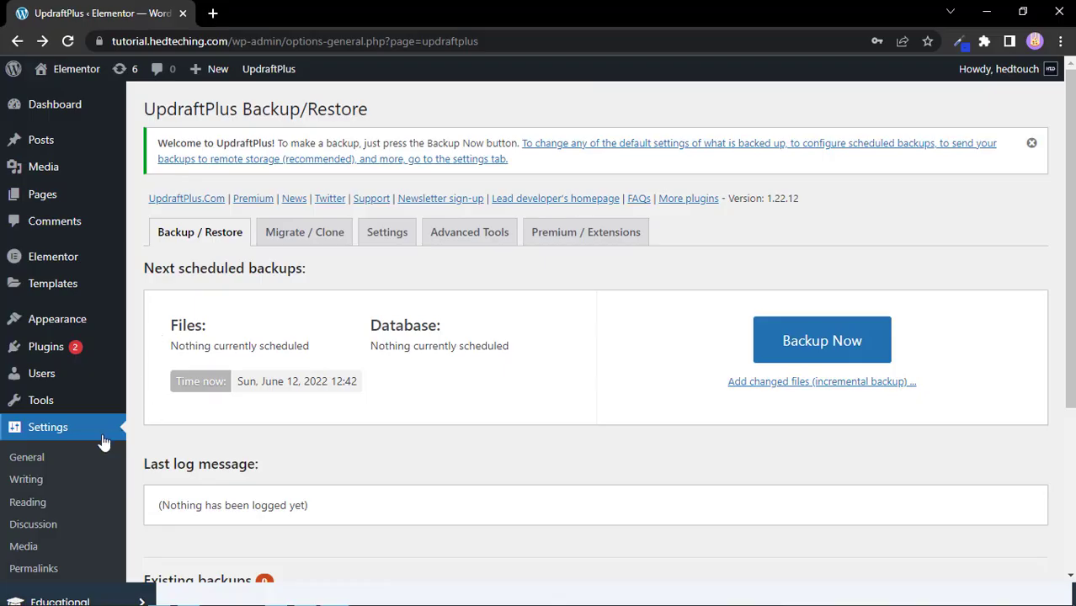
Switch to the tutorial.hedteching.com WordPress admin, search new plugins for "backup" and look through the available backup plugins.
scroll(105, 443, down, 3)
mouse_move(51, 265)
click(168, 287)
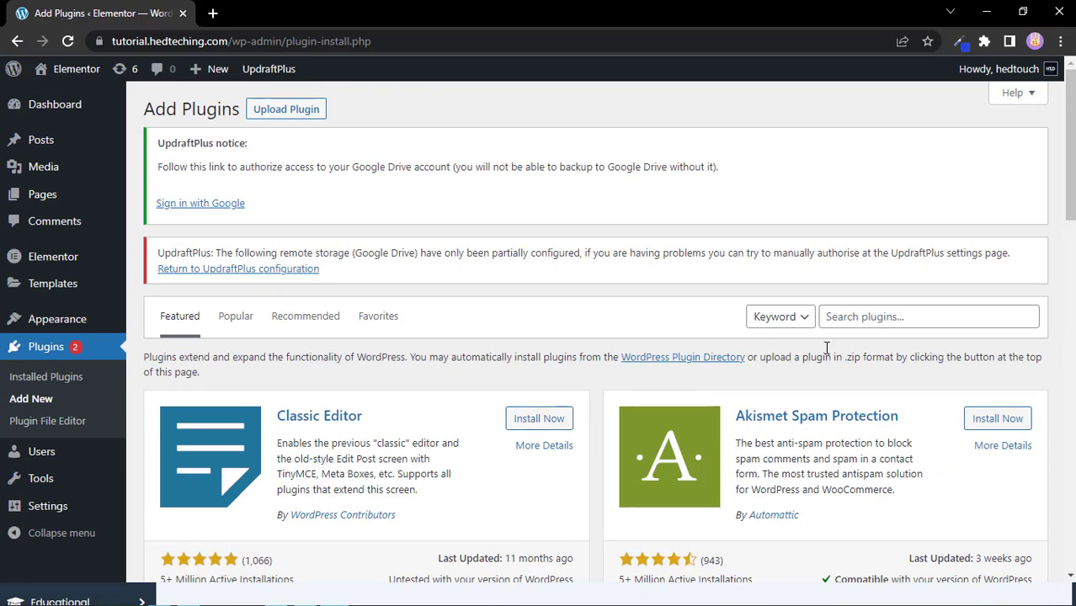
click(846, 315)
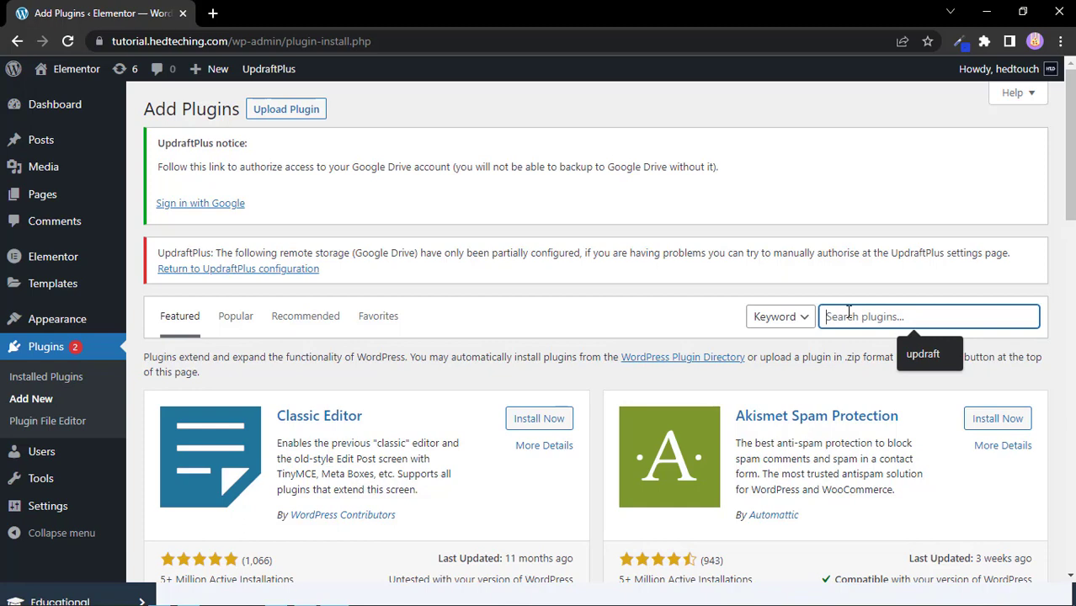
text(backup)
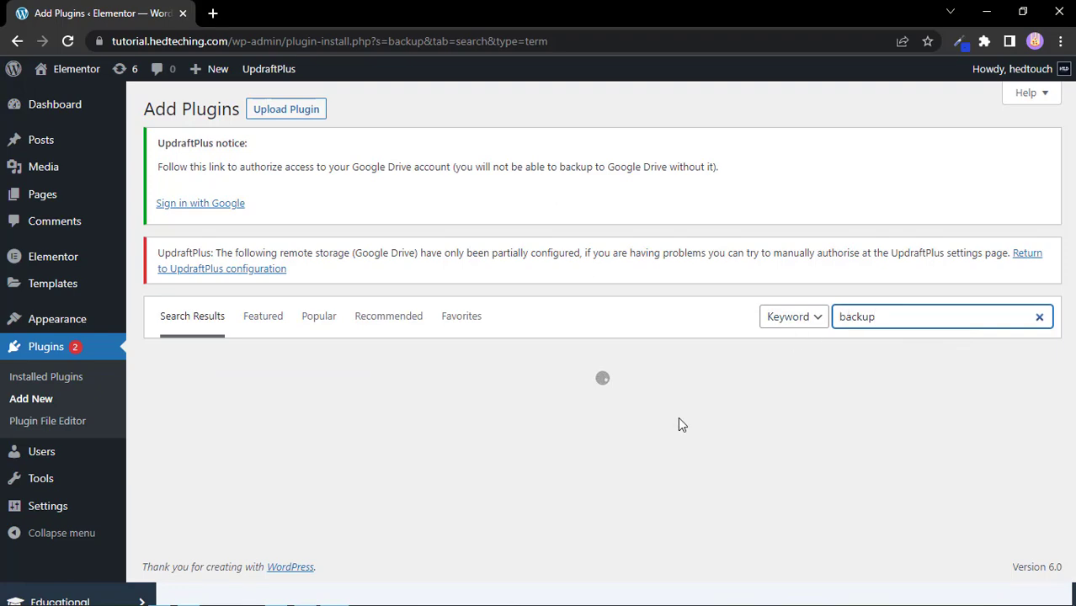
scroll(680, 422, down, 3)
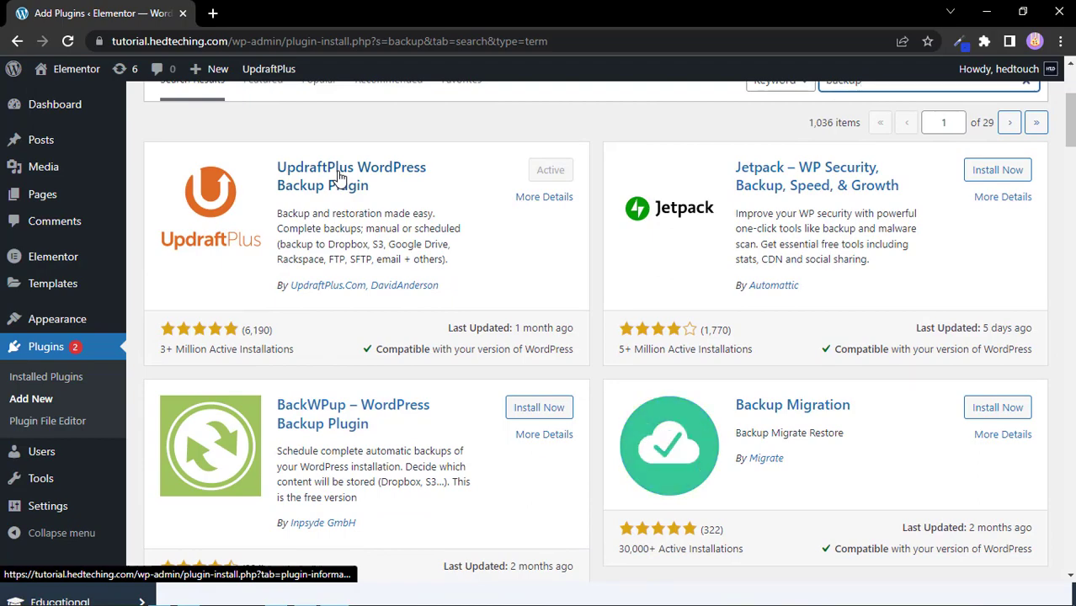
scroll(377, 215, down, 5)
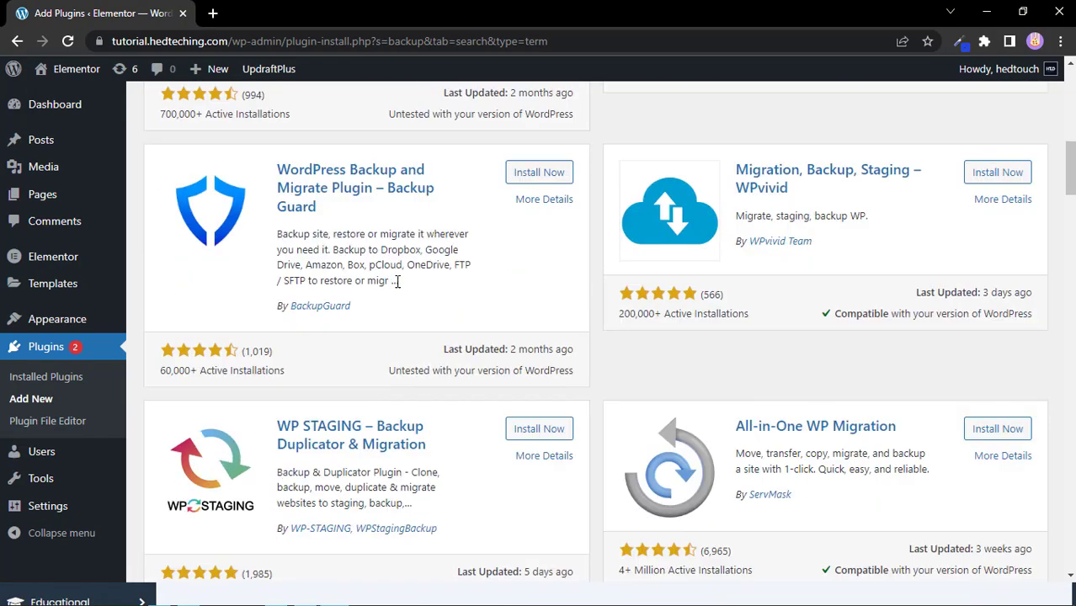
scroll(399, 319, down, 1)
scroll(401, 319, down, 1)
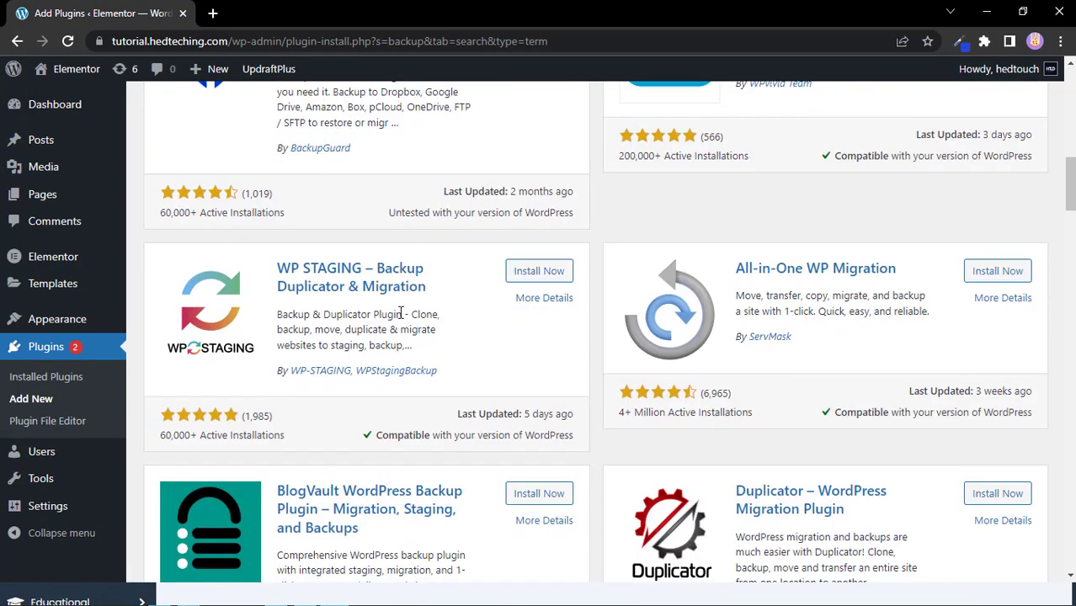
Look through the backup plugins in the search results, including WP STAGING, All-in-One WP Migration, BlogVault and Duplicator.
scroll(426, 313, down, 1)
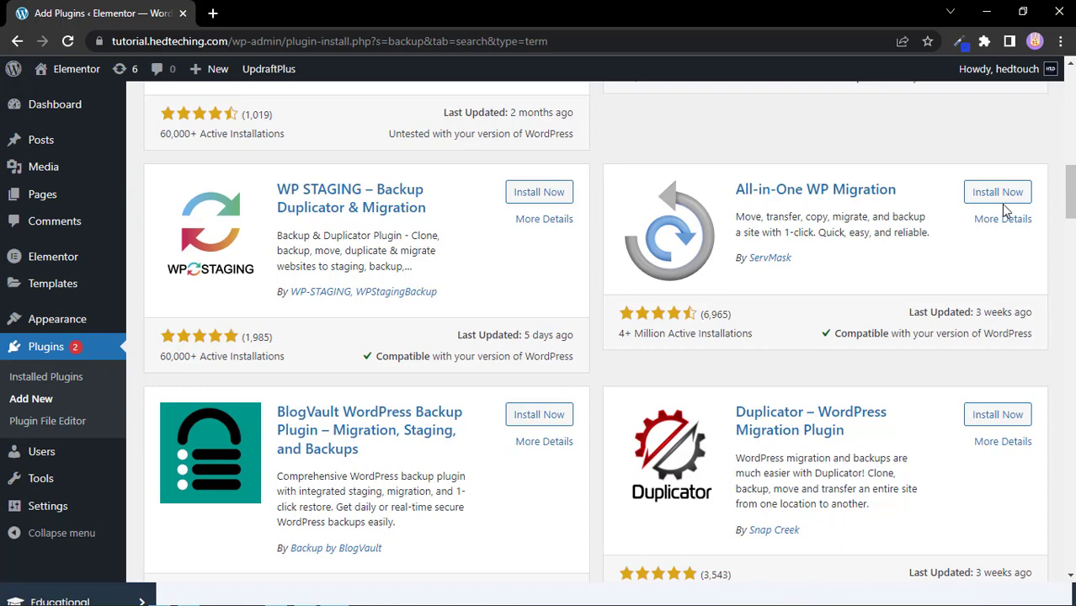
scroll(756, 248, down, 1)
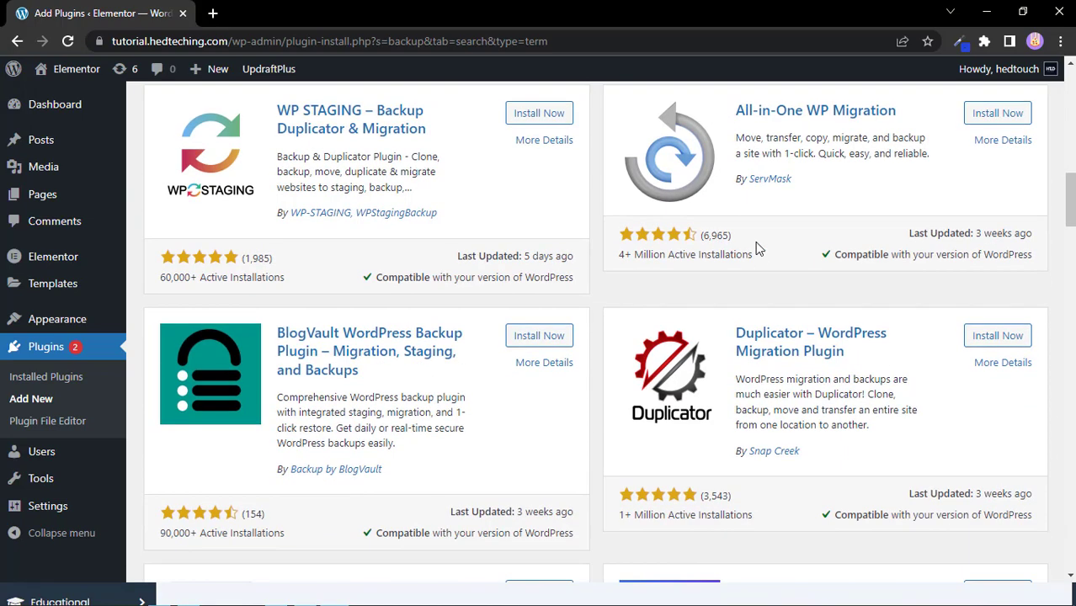
scroll(744, 284, down, 1)
scroll(747, 297, up, 1)
scroll(748, 303, down, 2)
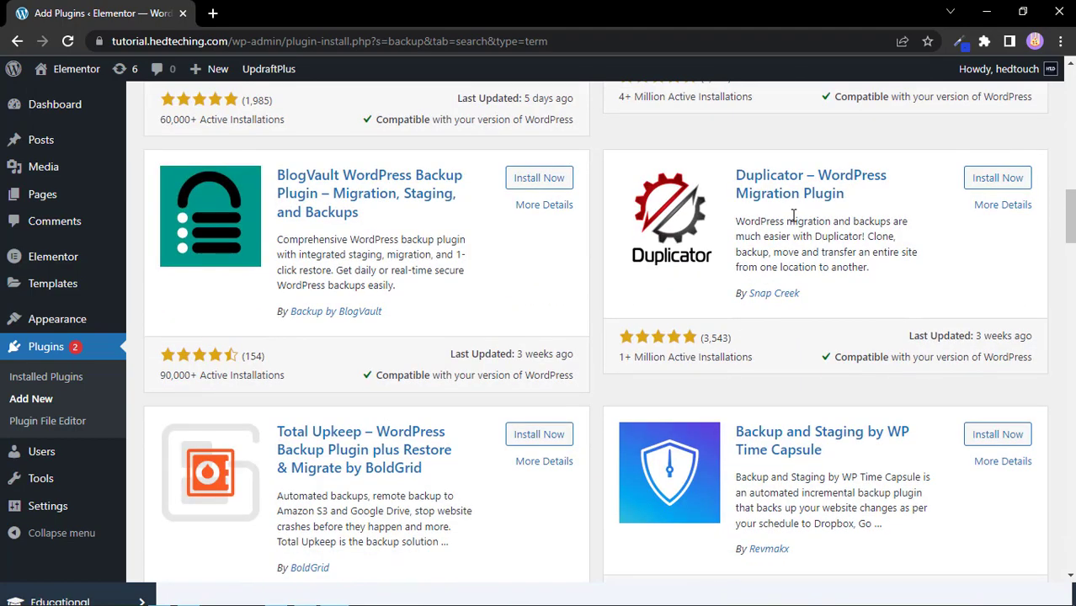
scroll(767, 252, down, 5)
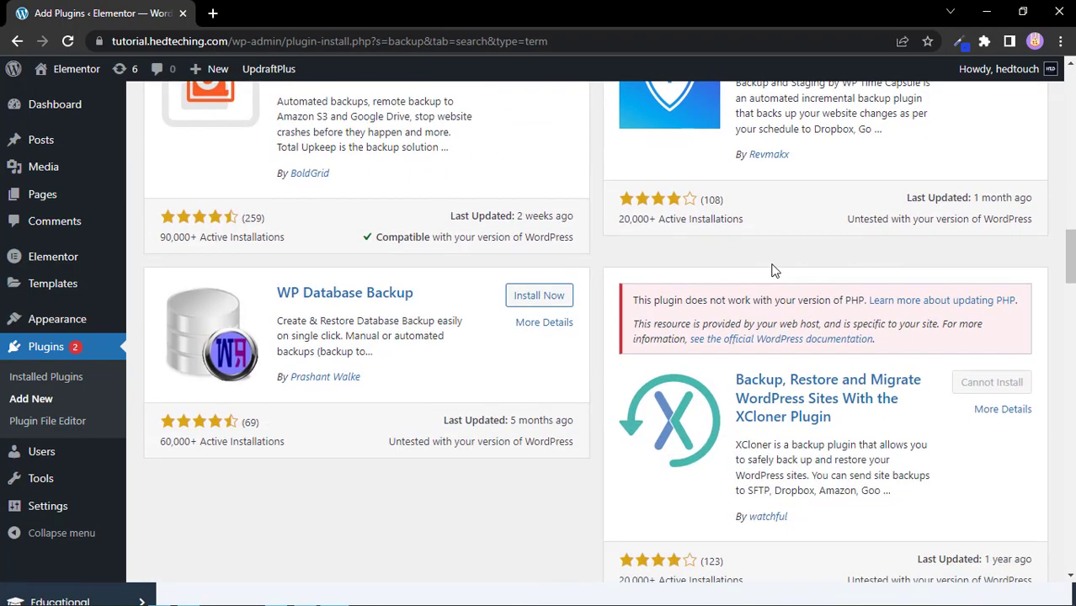
scroll(774, 270, up, 6)
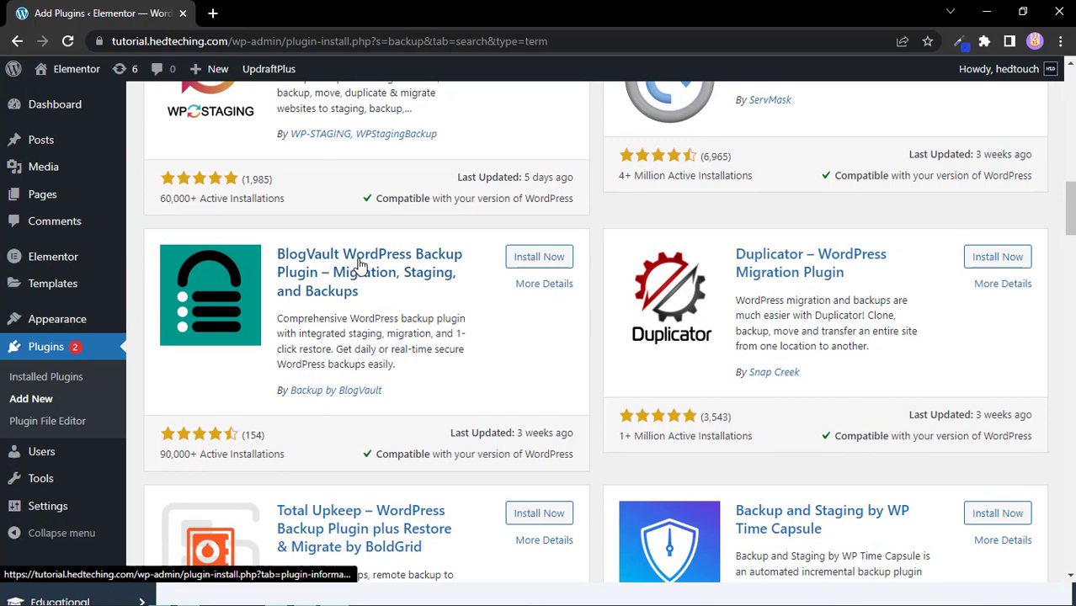
Install and activate the Duplicator – WordPress Migration Plugin from the backup plugin search results.
scroll(360, 264, up, 2)
click(972, 421)
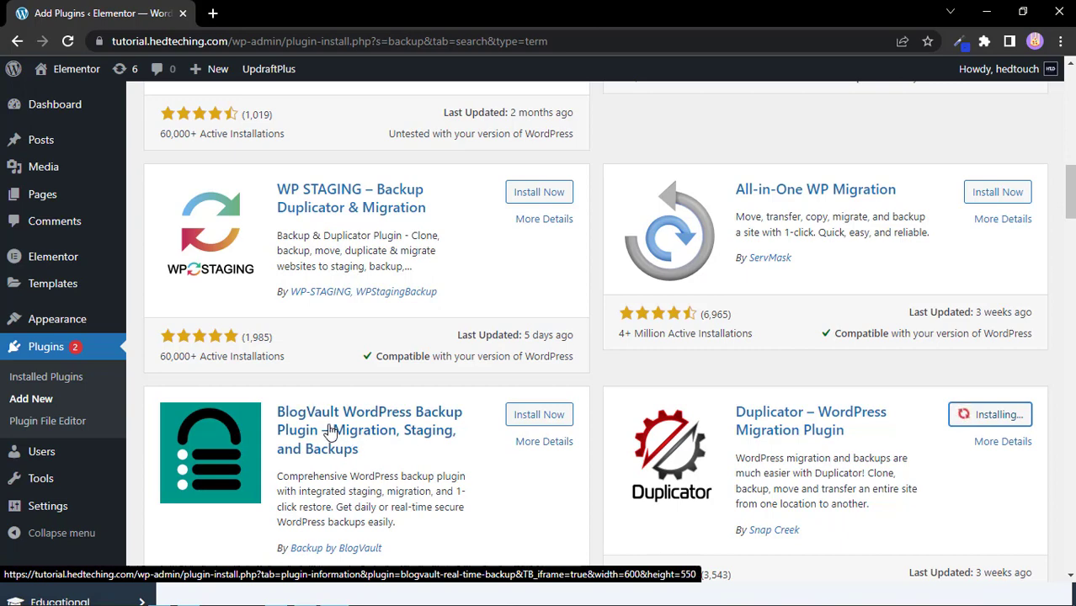
scroll(331, 431, down, 15)
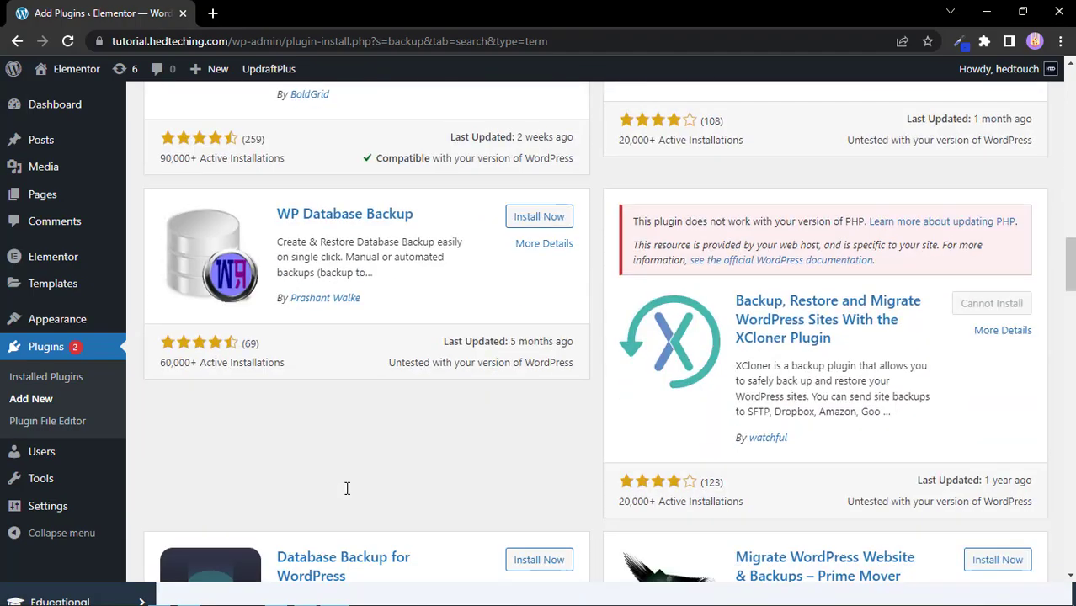
scroll(345, 495, down, 3)
scroll(345, 494, up, 4)
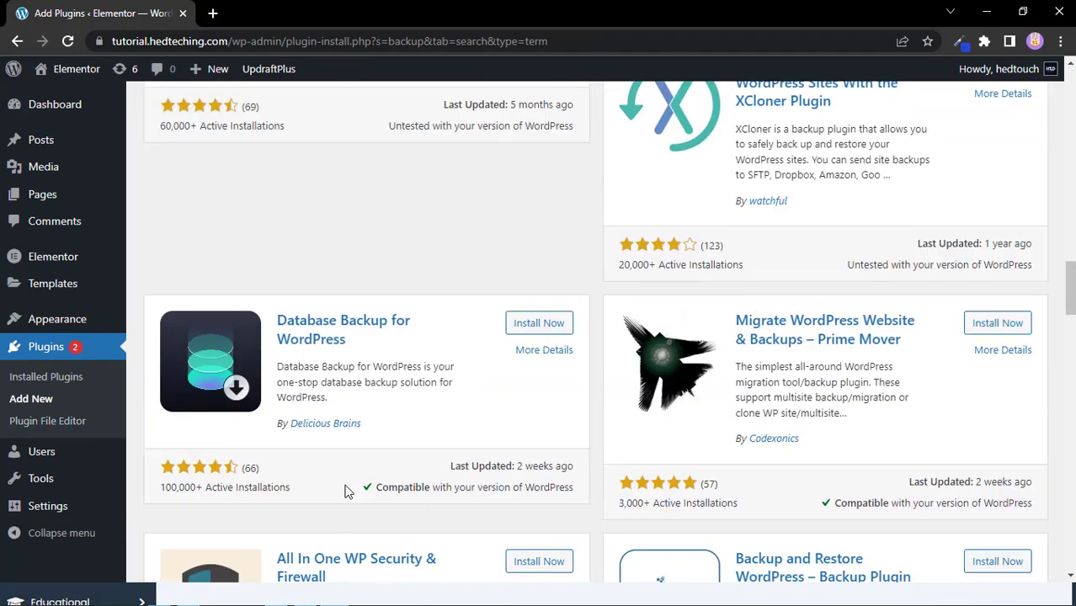
scroll(345, 493, up, 10)
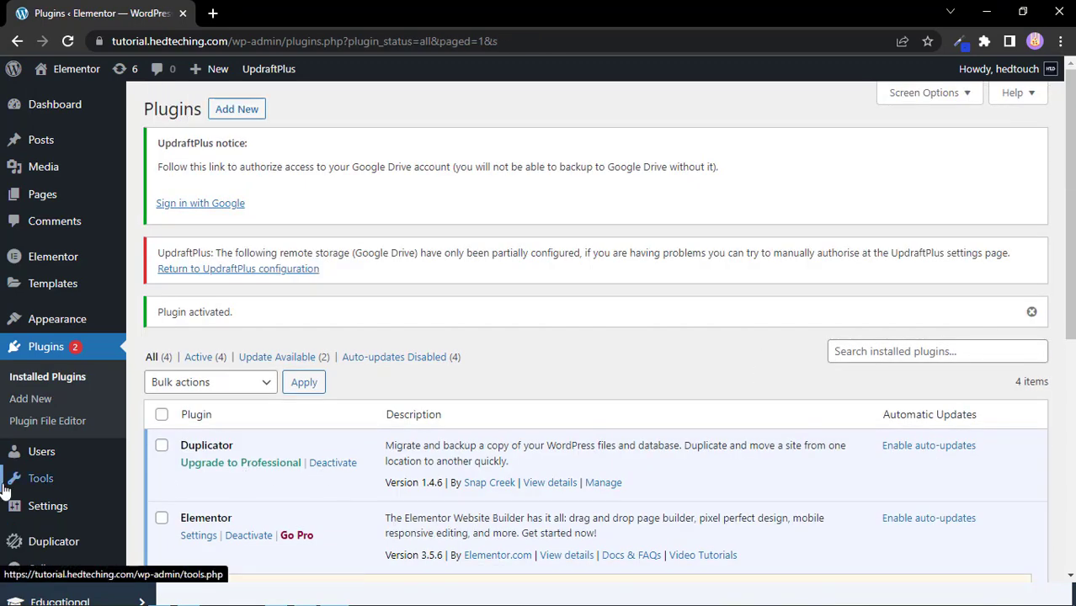
Open the Duplicator packages page and start creating a new package.
scroll(7, 497, down, 3)
click(16, 532)
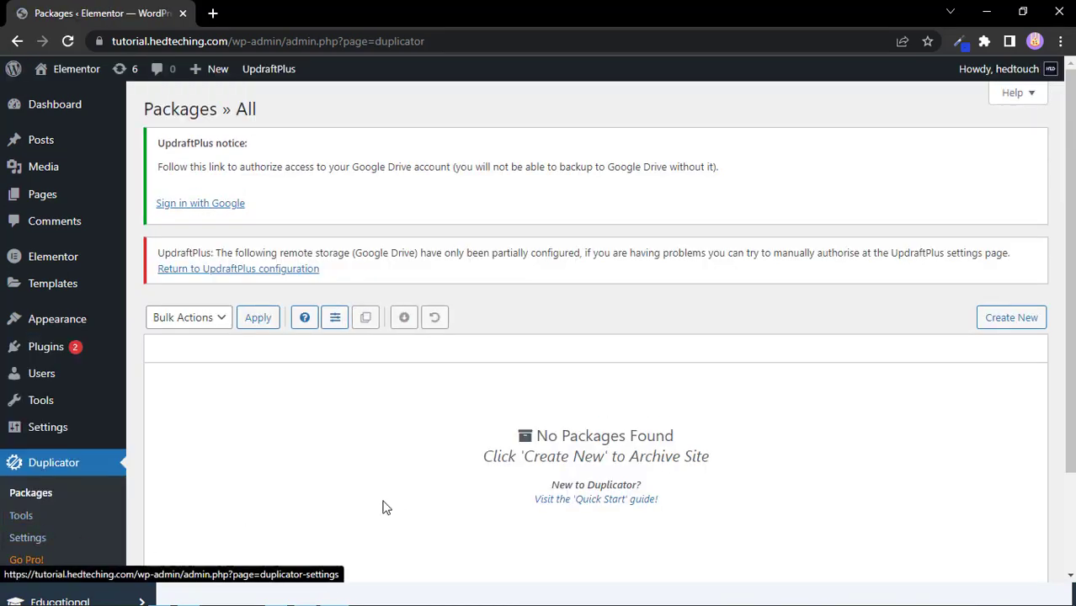
scroll(420, 490, down, 3)
scroll(420, 493, up, 3)
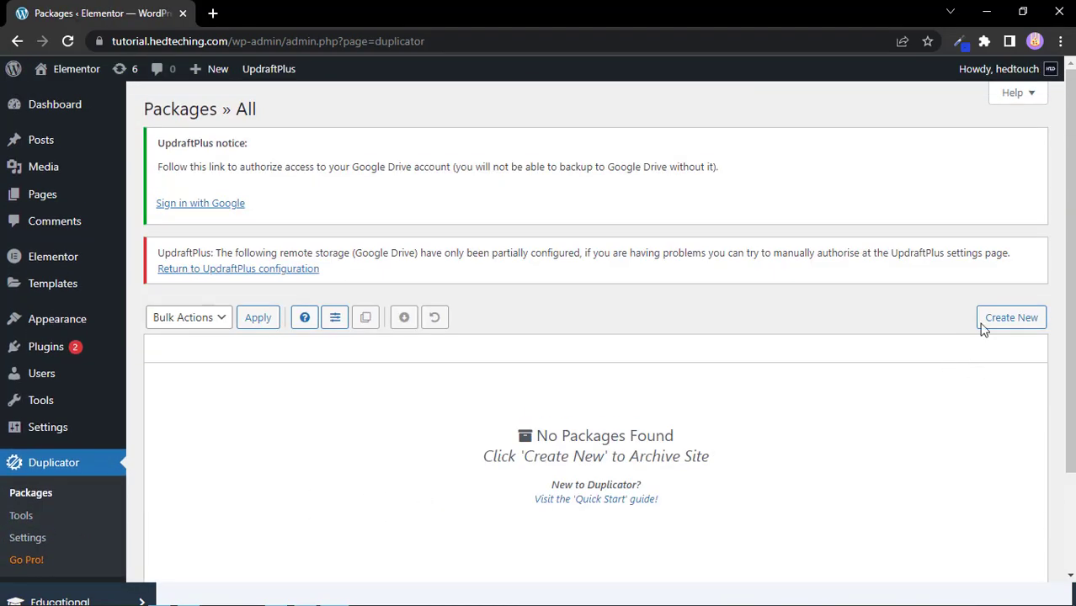
click(1008, 324)
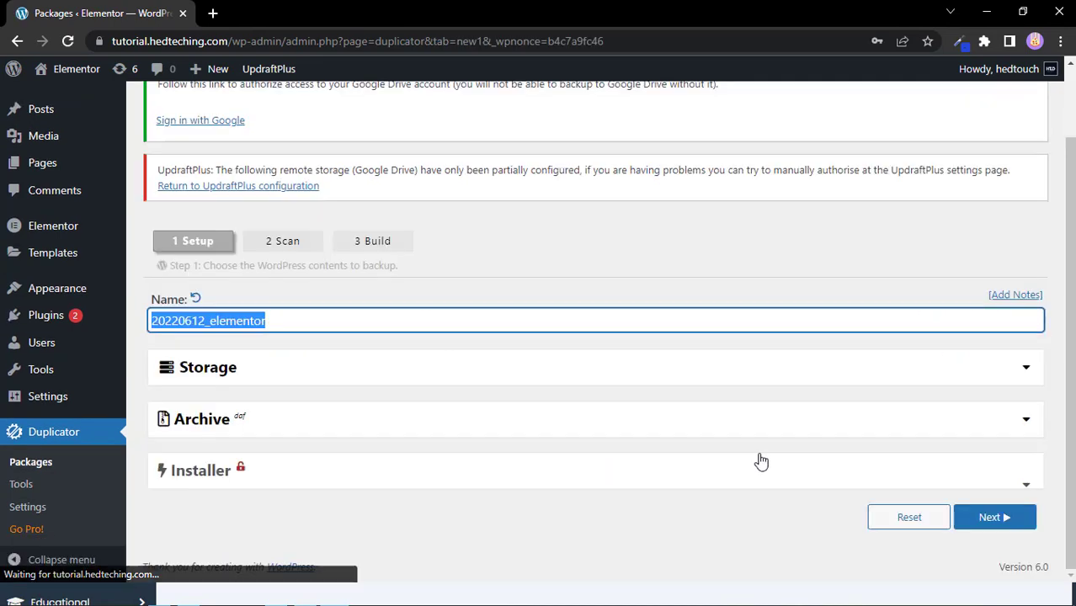
Review the Storage, Archive and Installer settings of the 20220612_elementor package and proceed to the scan with them as set.
click(394, 372)
click(394, 372)
click(344, 423)
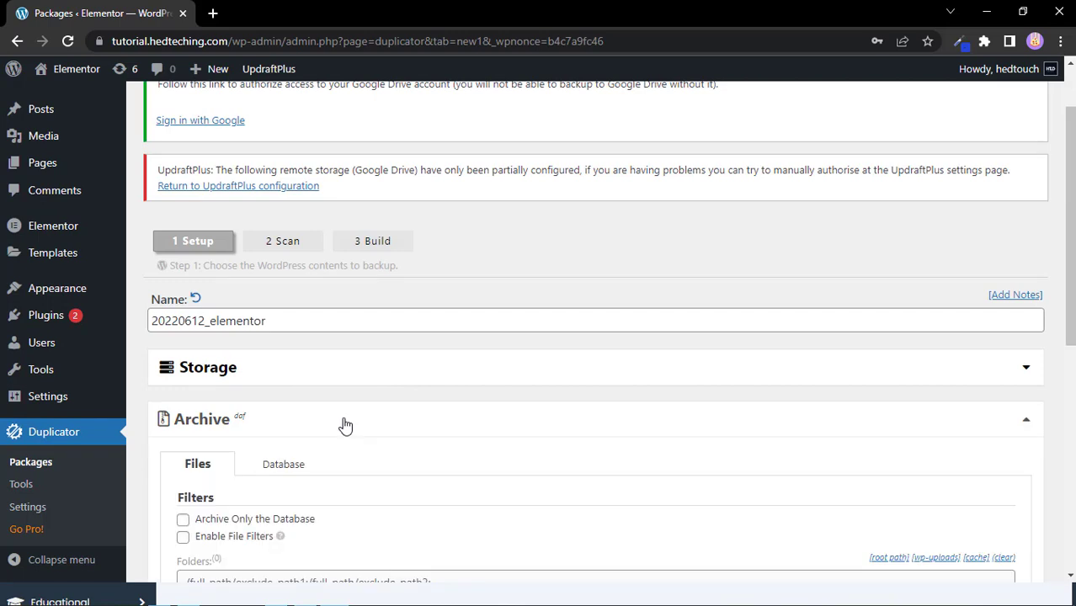
click(343, 423)
click(361, 476)
click(363, 473)
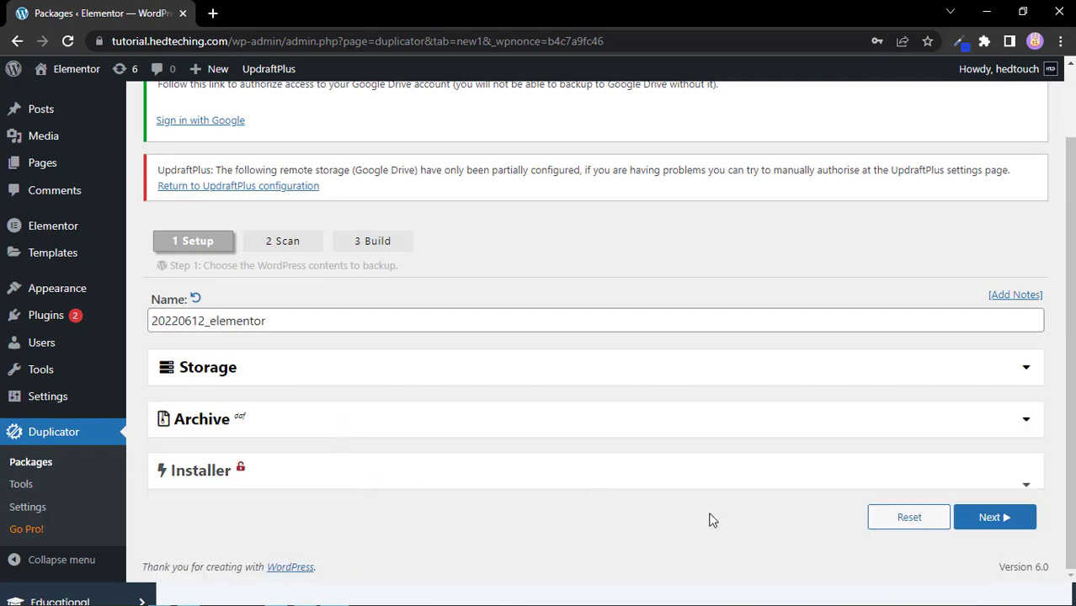
click(993, 517)
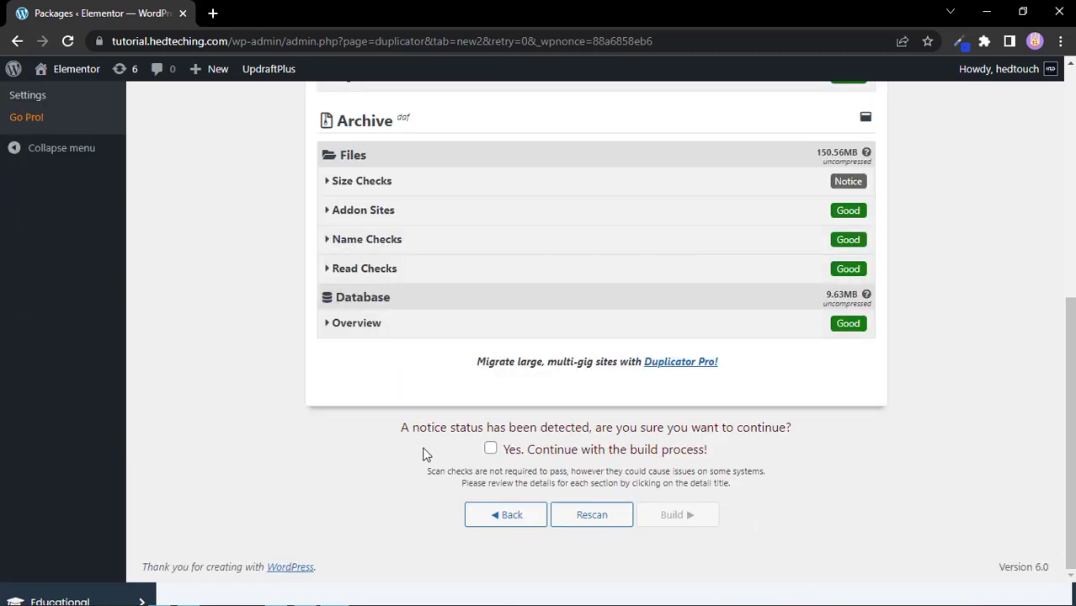
Review the Size Checks in the scan results, agree to continue with the build process and build the package.
scroll(424, 454, up, 5)
scroll(427, 453, down, 3)
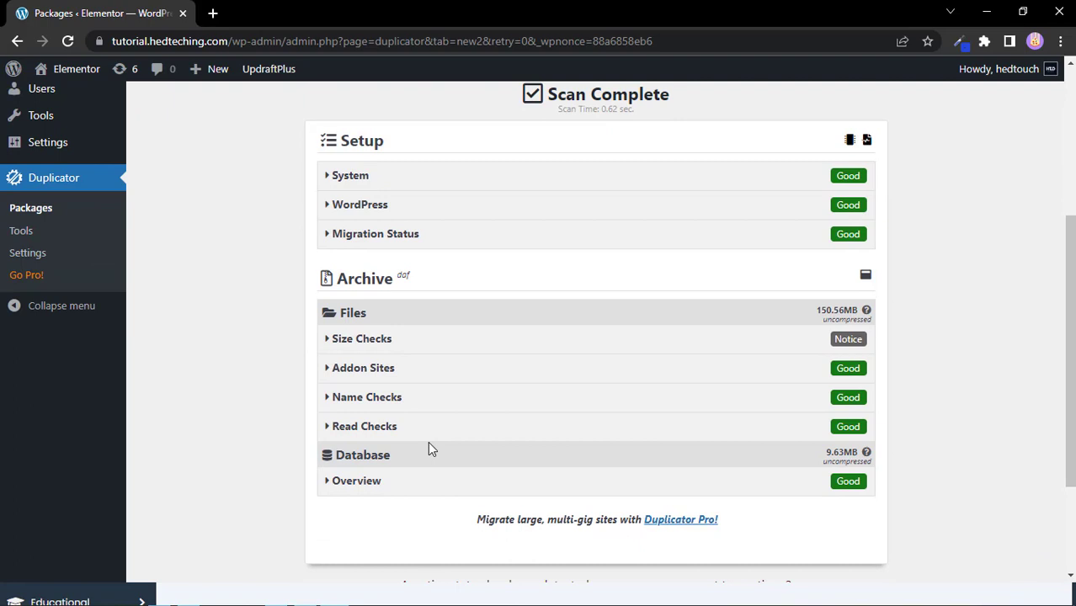
click(354, 338)
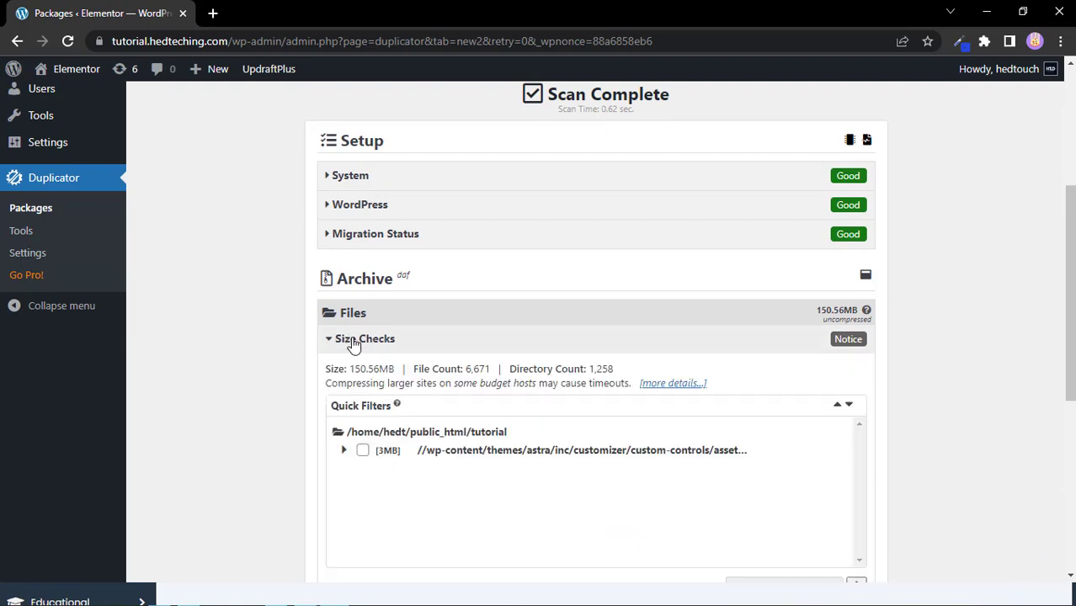
click(354, 341)
scroll(376, 379, down, 2)
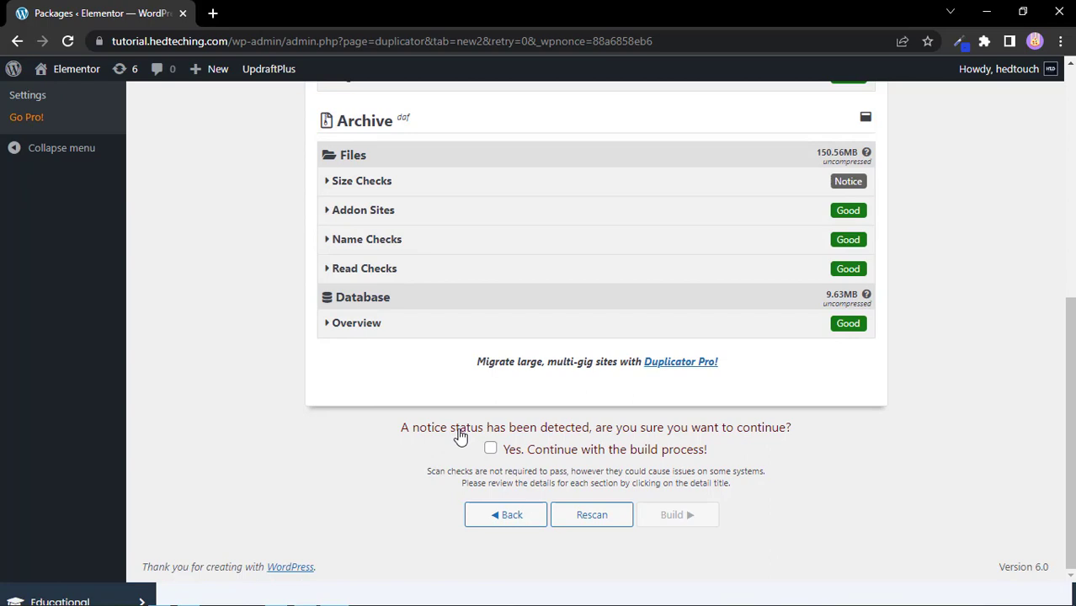
click(492, 451)
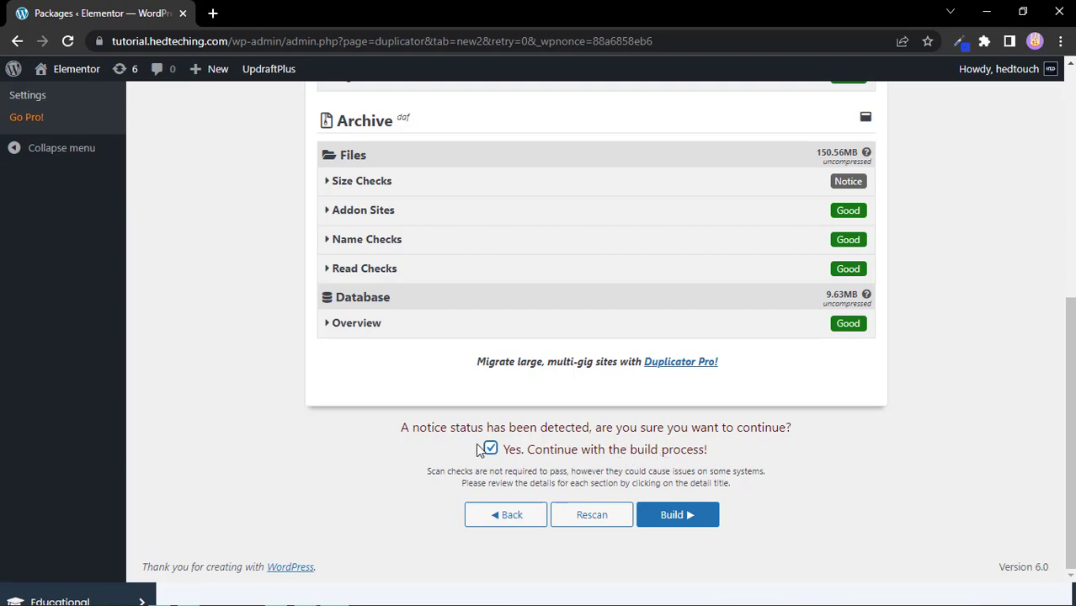
click(665, 519)
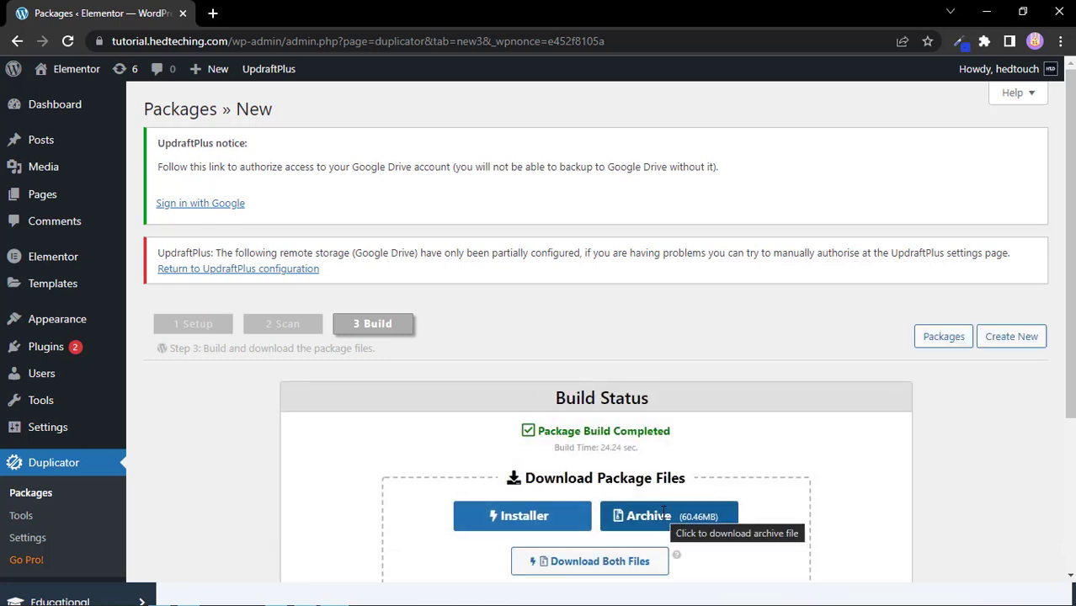
Download both the installer and archive files of the package and allow the site to download multiple files.
scroll(663, 512, down, 4)
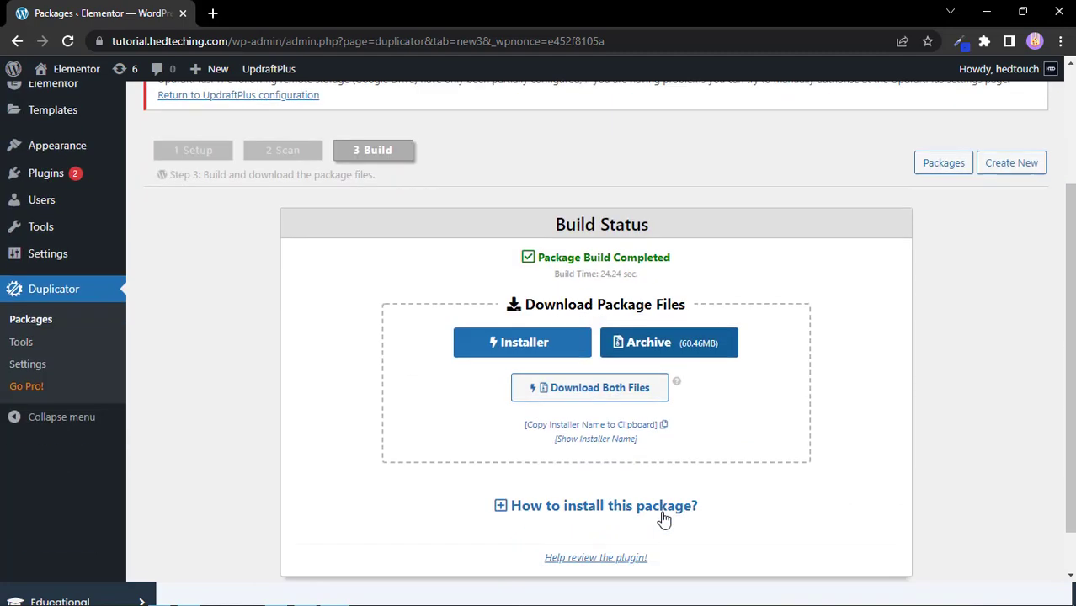
scroll(653, 512, up, 4)
scroll(653, 511, down, 2)
scroll(655, 518, down, 1)
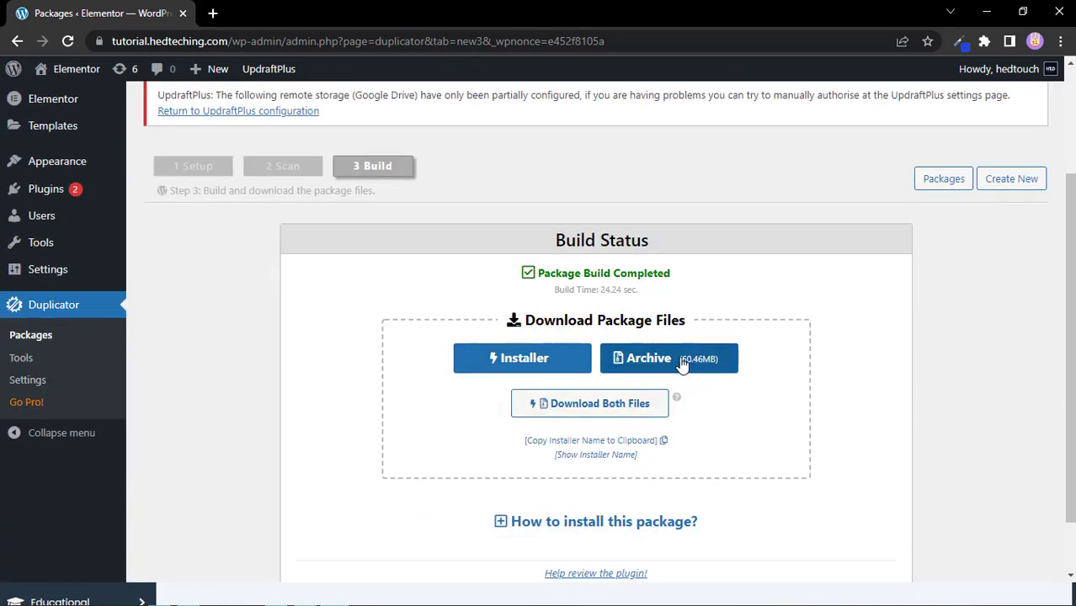
click(610, 405)
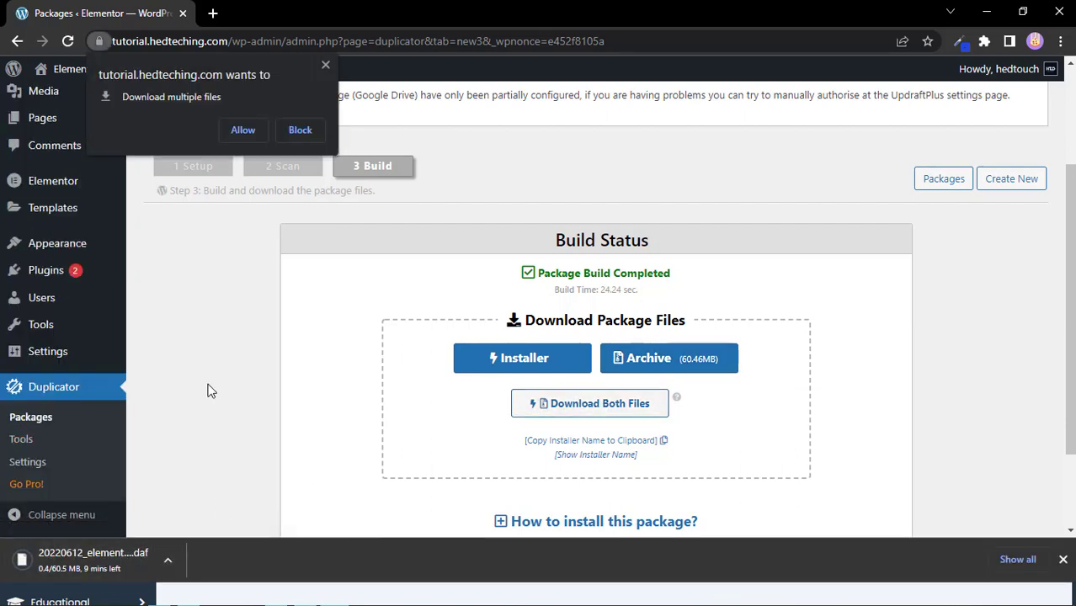
click(242, 130)
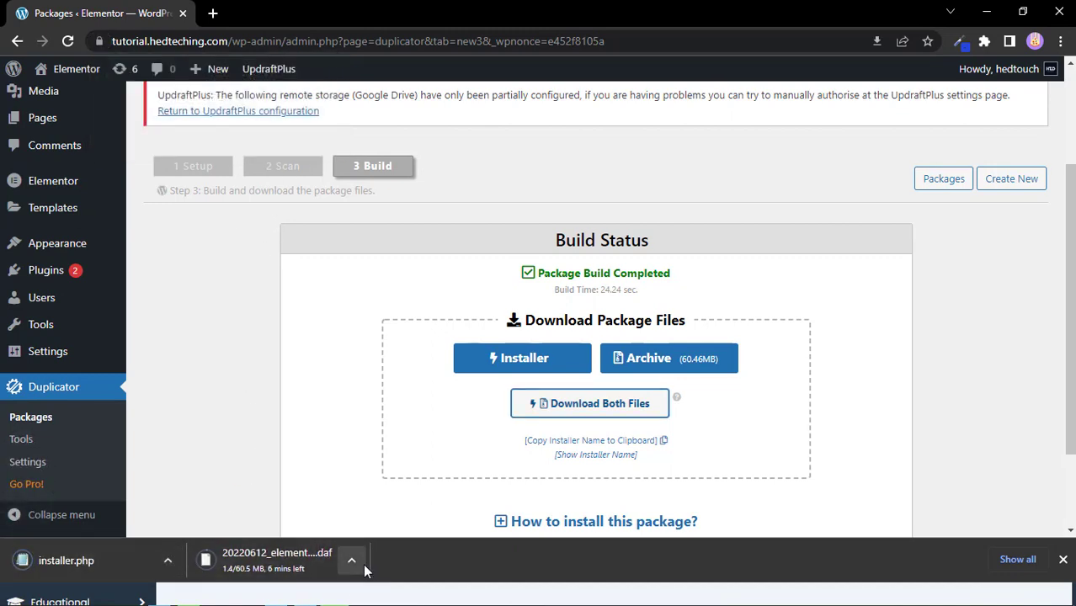
Expand the instructions for installing the package and open all three install option guides in separate browser tabs.
scroll(496, 518, up, 2)
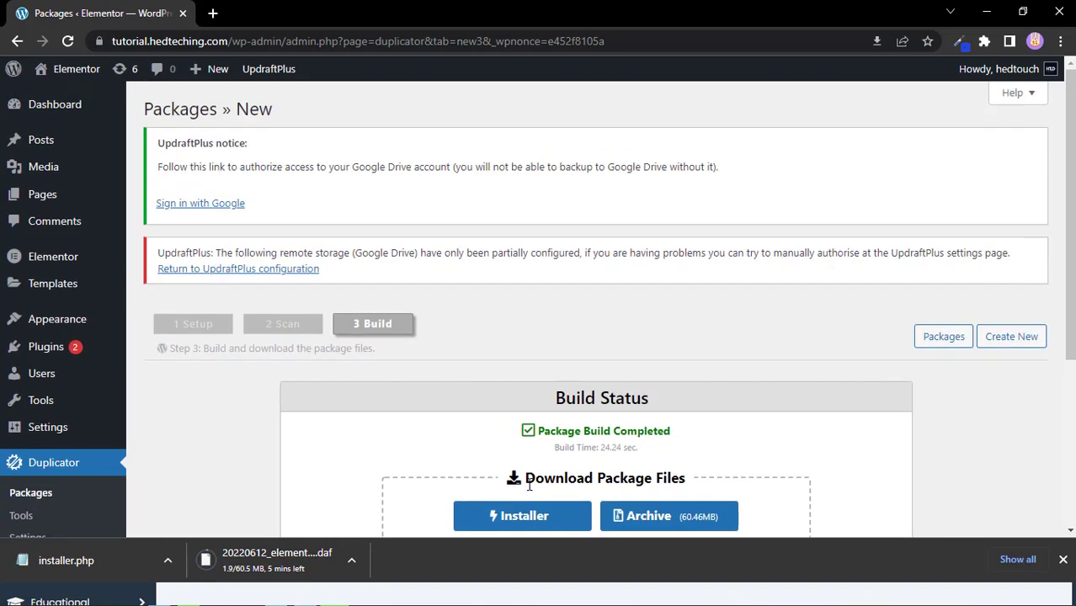
scroll(532, 491, down, 3)
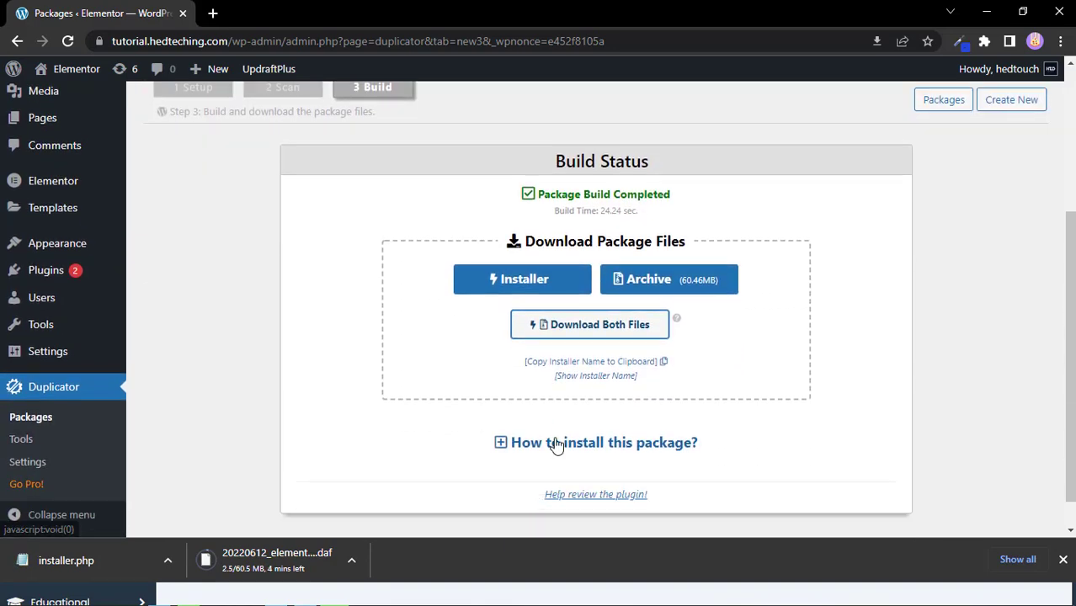
click(541, 445)
scroll(541, 447, down, 2)
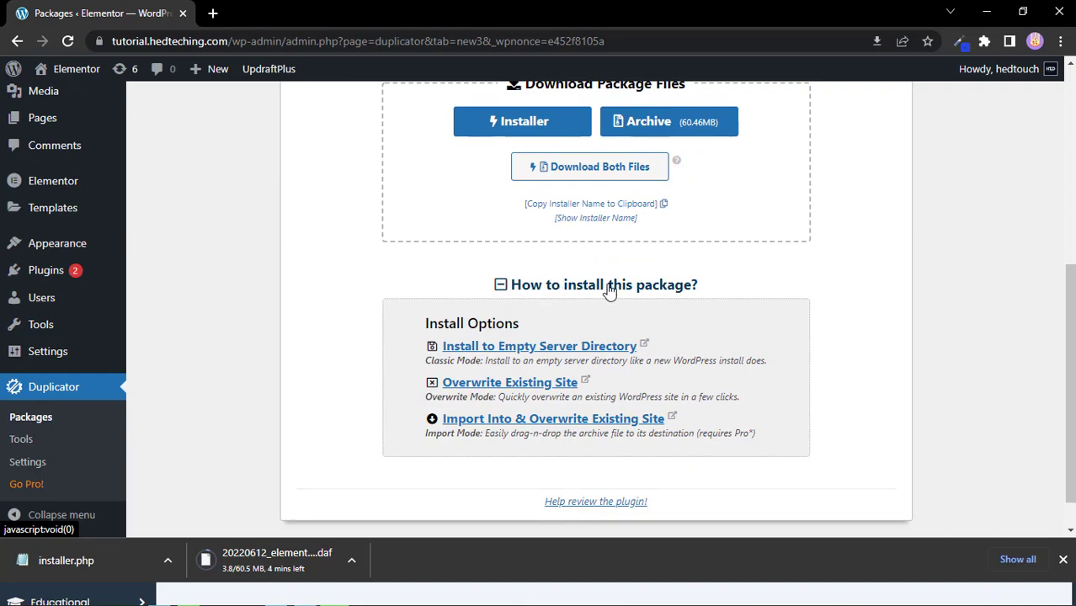
ctrl+click(538, 346)
ctrl+click(509, 383)
ctrl+click(553, 419)
Read the Duplicator Quick Start guides, including the Overwrite Install instructions, and return to the WordPress package page.
key(ctrl+Tab)
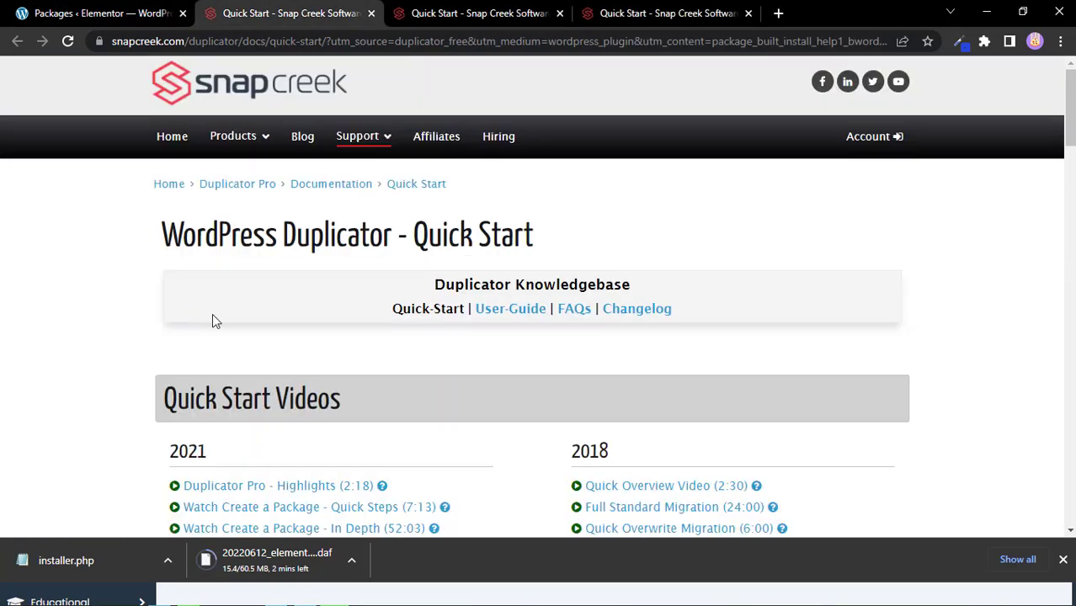
scroll(212, 319, down, 3)
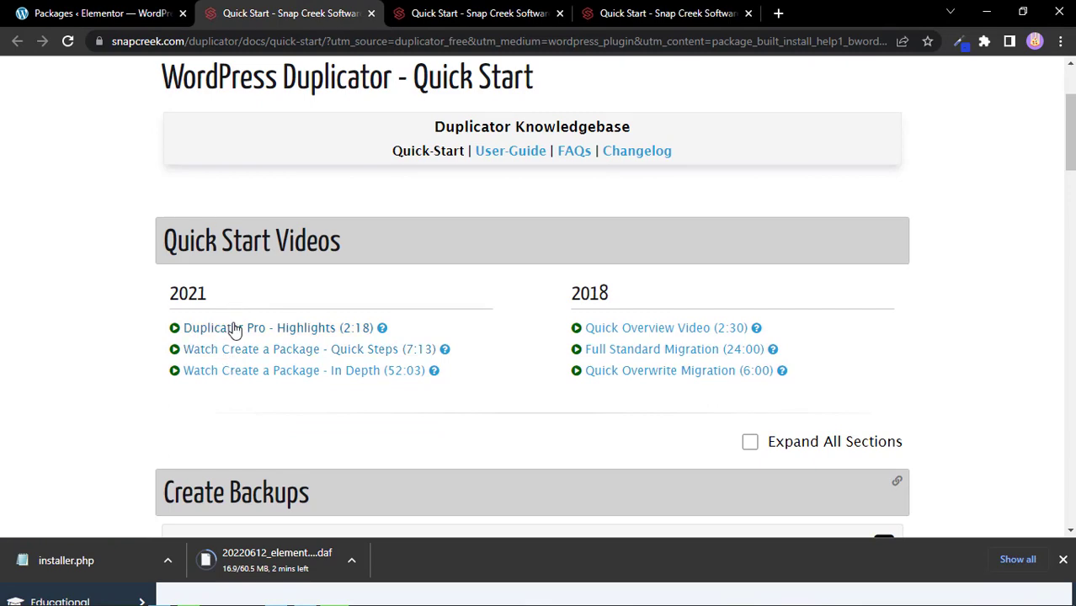
key(ctrl+Tab)
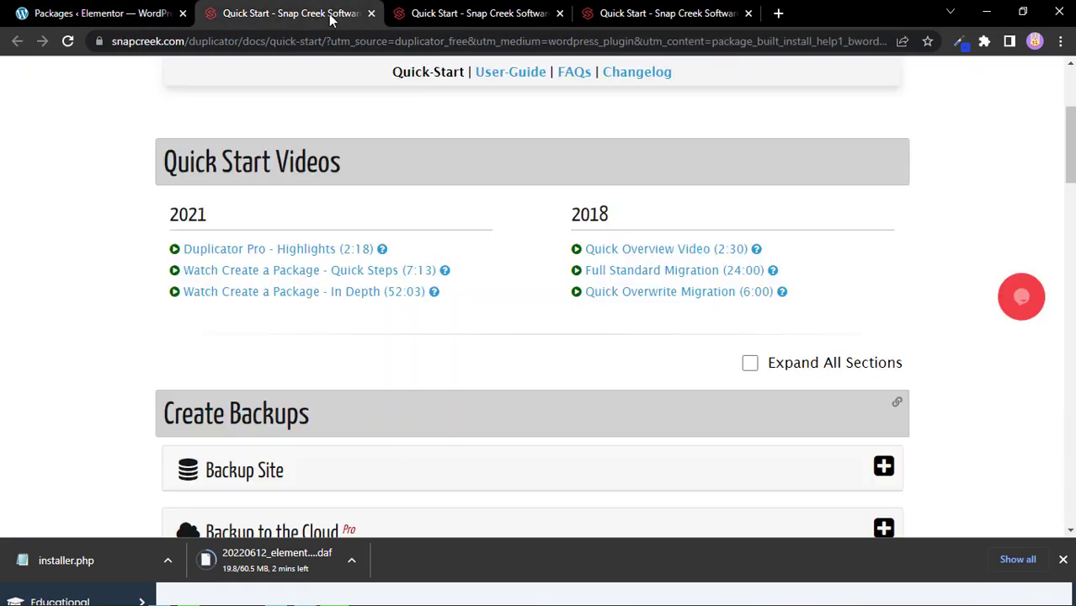
scroll(455, 343, down, 1)
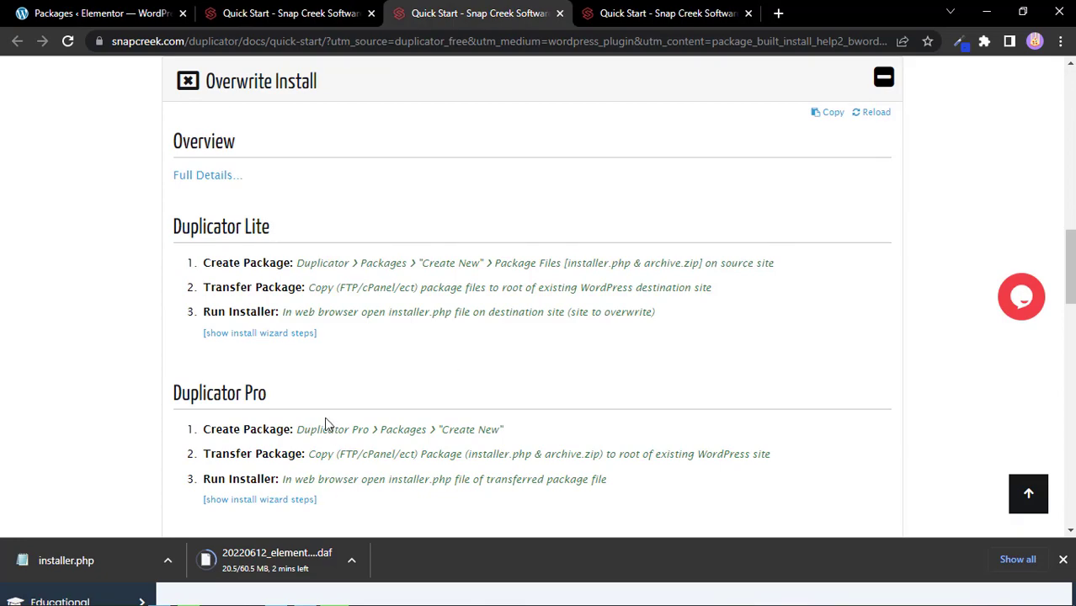
scroll(362, 412, down, 4)
scroll(404, 387, up, 15)
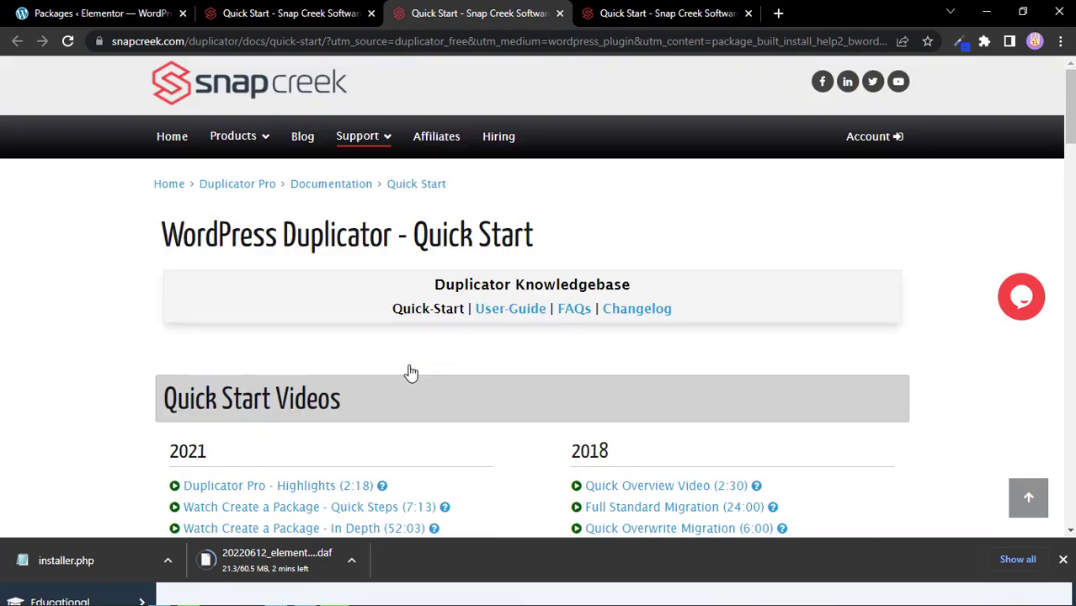
scroll(410, 373, down, 8)
key(ctrl+shift+Tab)
key(ctrl+shift+Tab)
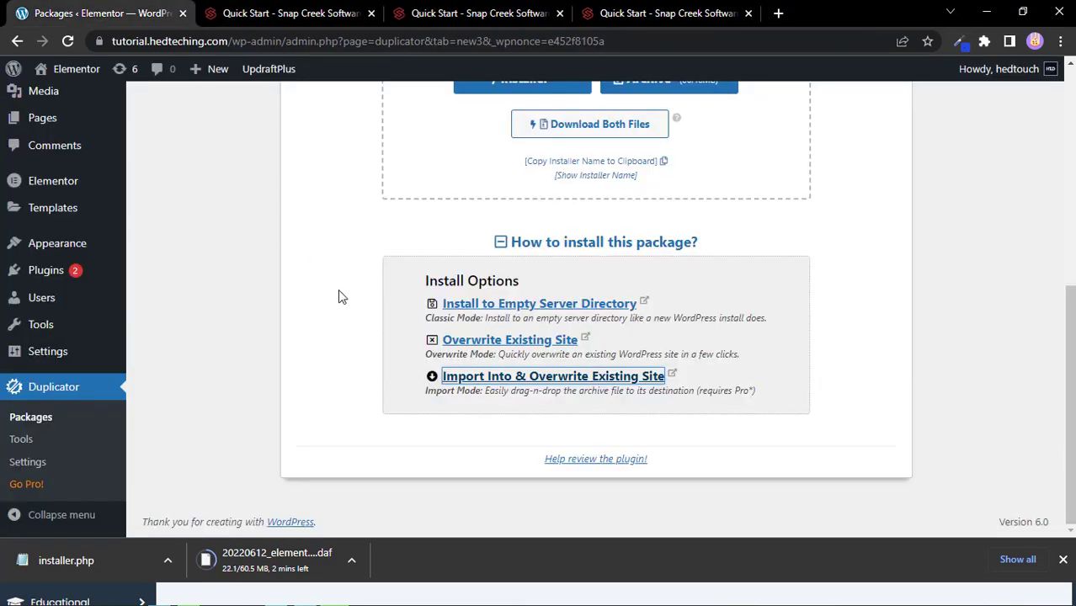
Open the 20220612_elementor package details and show its downloaded archive in the Downloads folder.
scroll(379, 298, up, 2)
scroll(413, 301, up, 3)
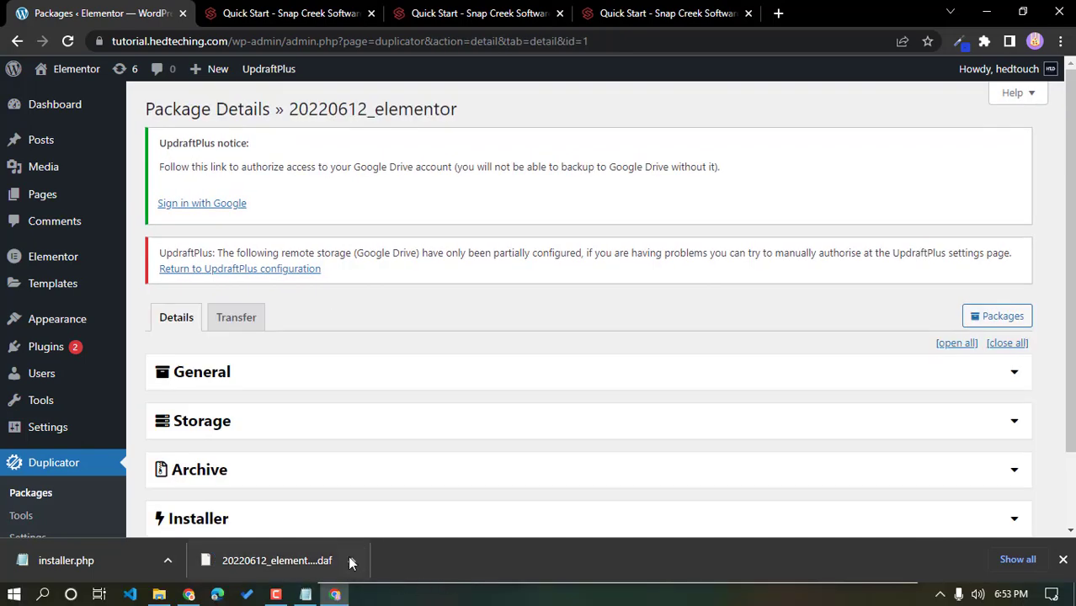
click(352, 560)
click(394, 506)
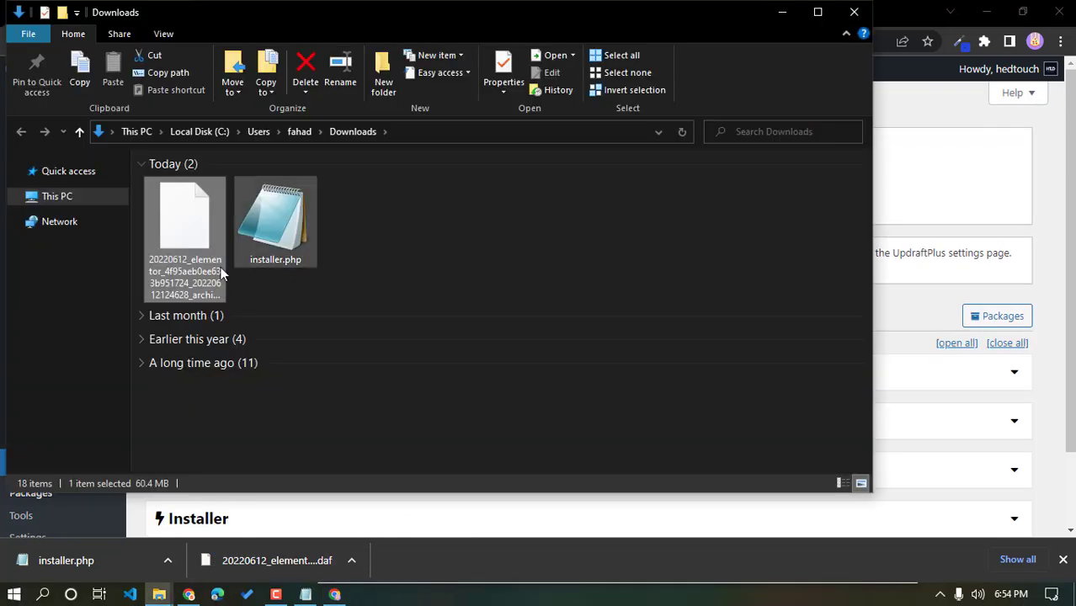
Check the downloaded archive's file properties and delete both the archive and installer.php from the Downloads folder.
right_click(200, 271)
click(267, 570)
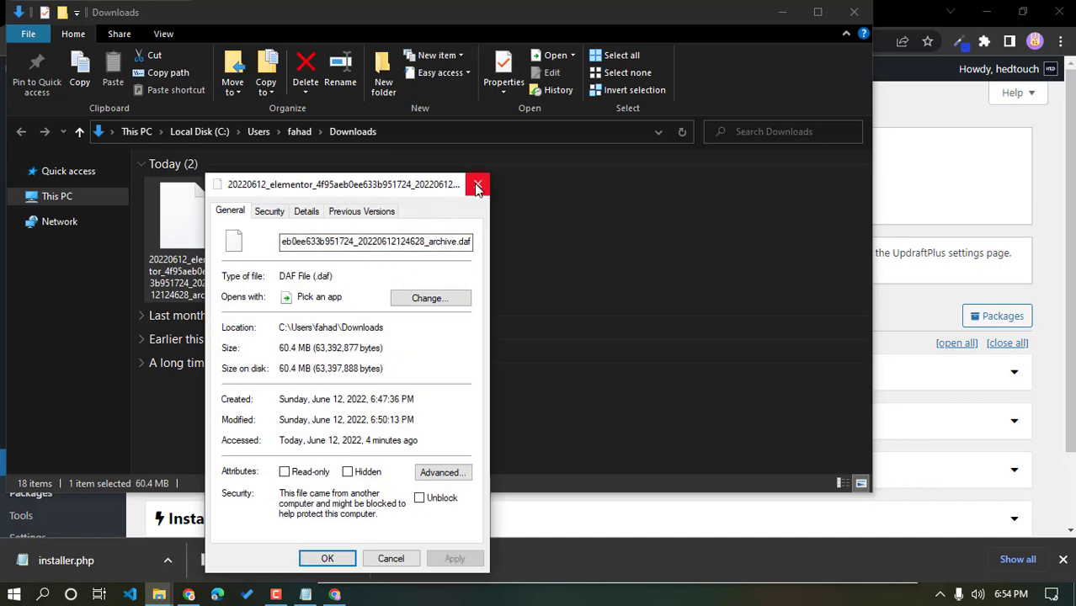
click(477, 186)
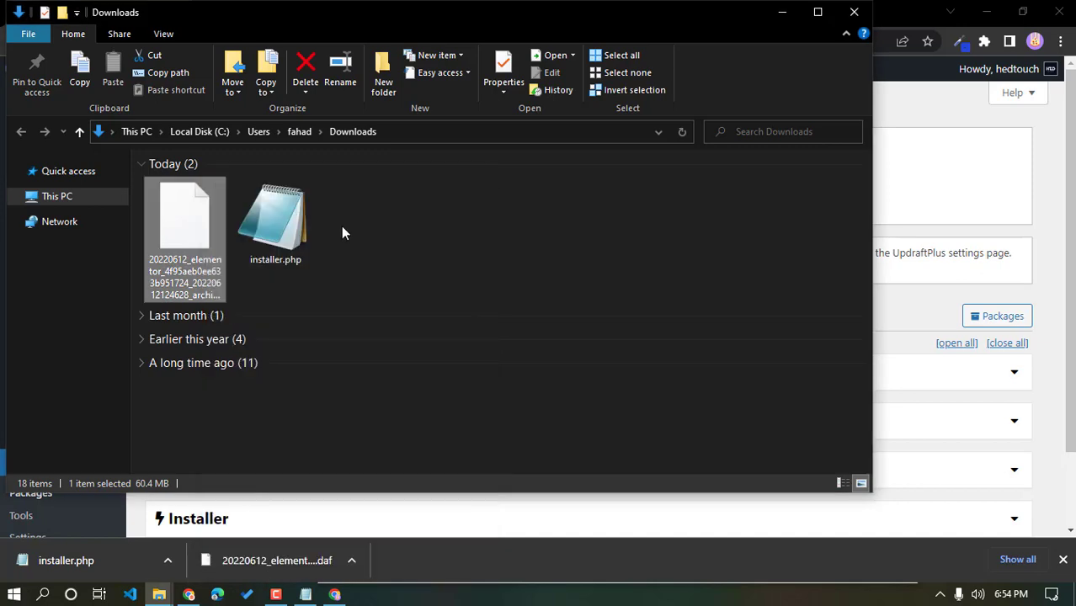
key(Delete)
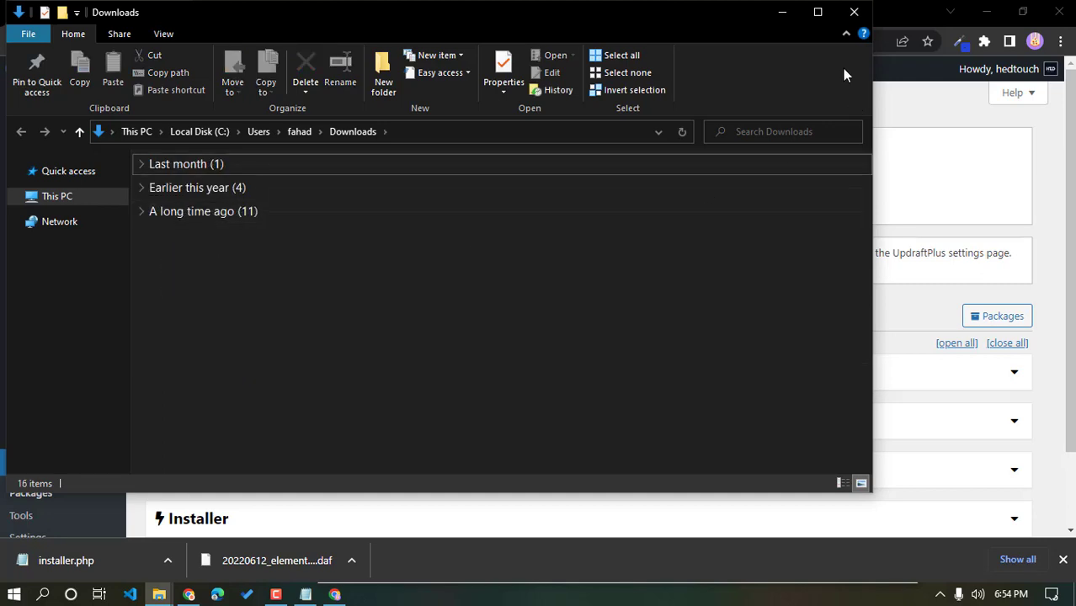
click(854, 12)
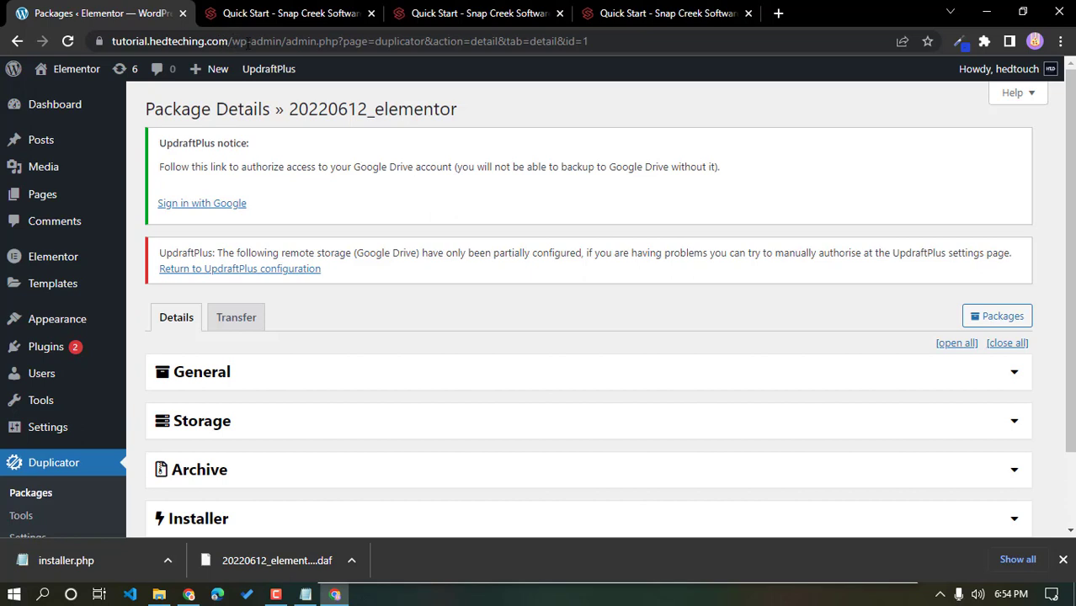
Replace the WordPress admin address with the HED Touch site and open its Premium Cloud Hosting store page.
drag(238, 42, 723, 27)
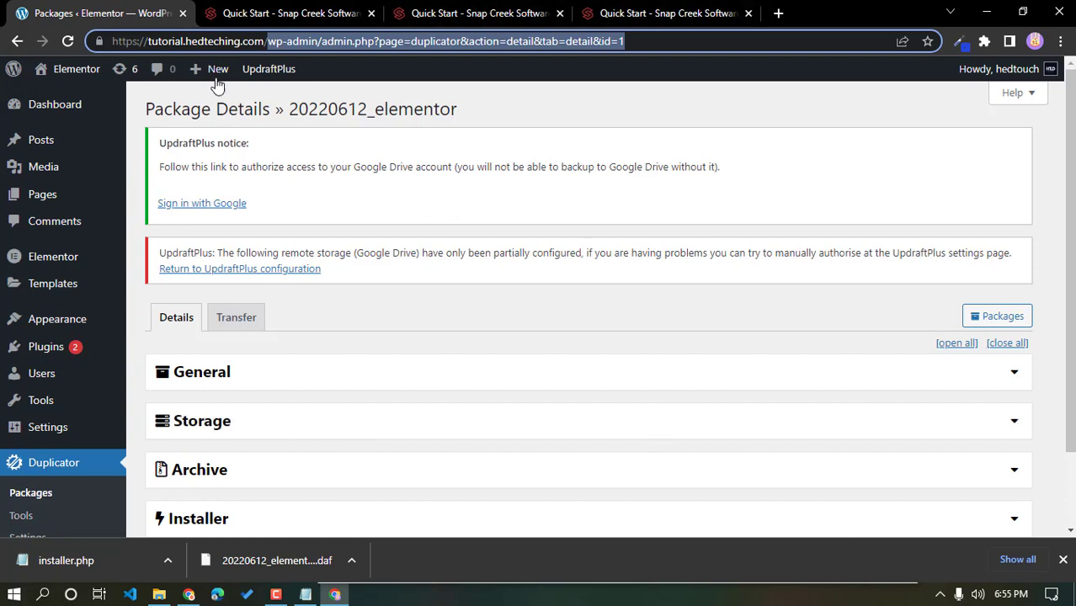
click(229, 41)
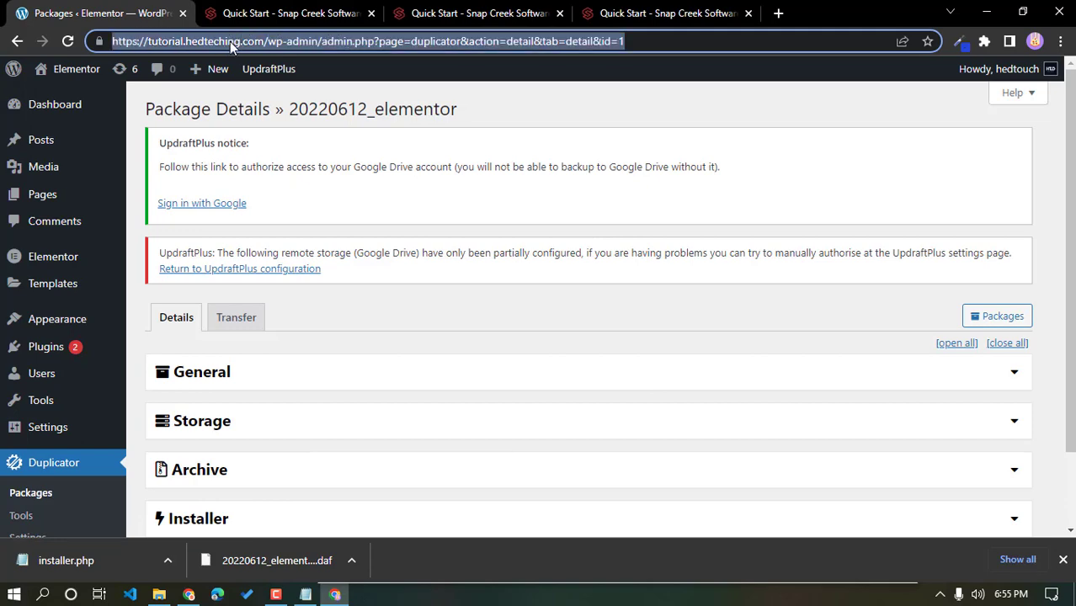
text(he)
key(Return)
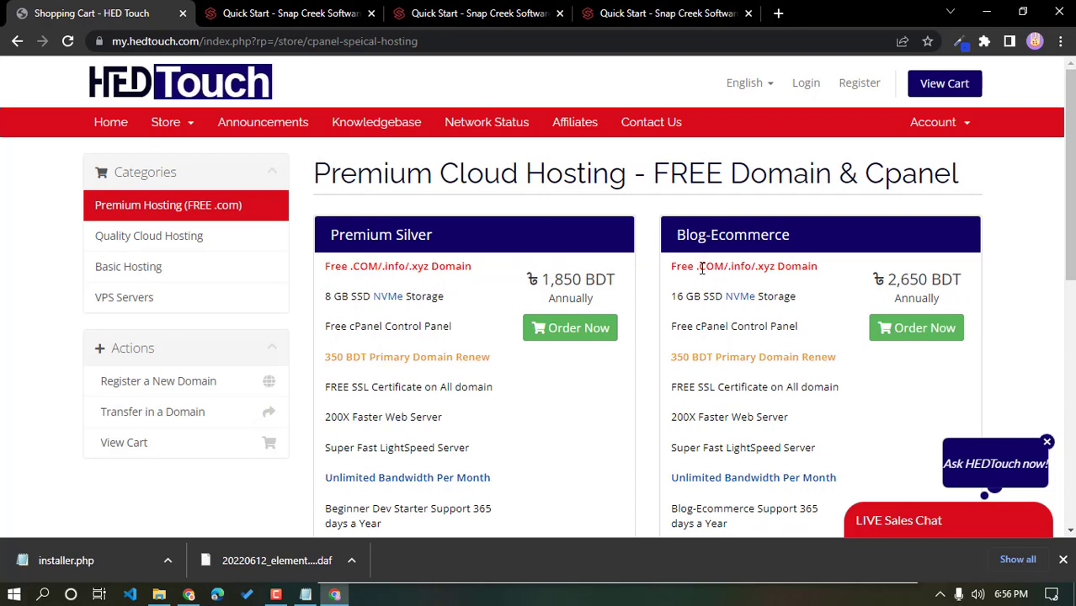
Review the features and annual prices of the Premium Silver and Blog-Ecommerce hosting plans.
drag(701, 268, 781, 263)
click(749, 266)
scroll(764, 264, down, 3)
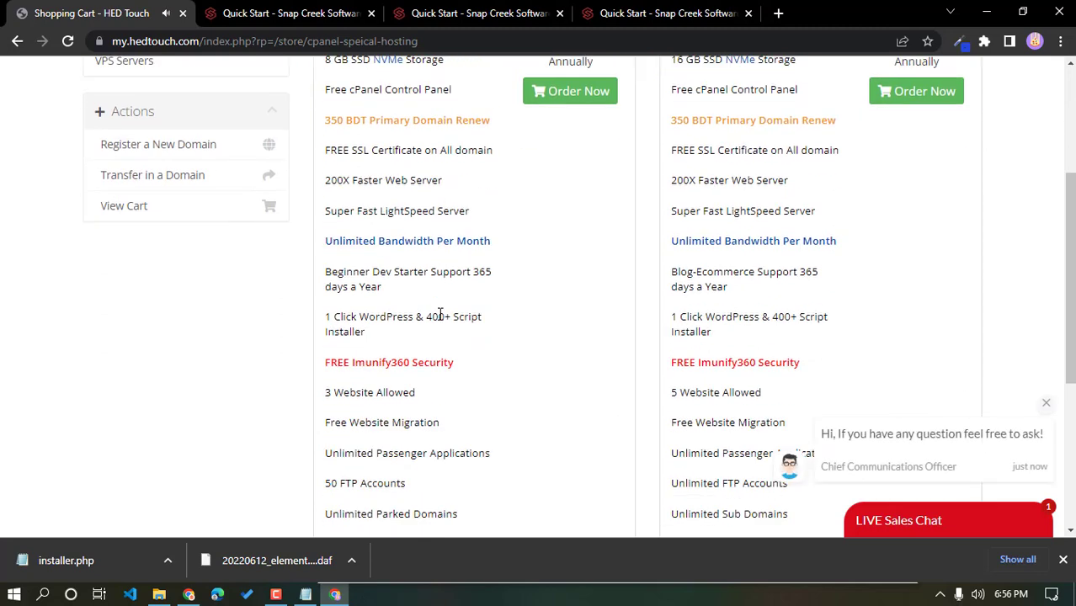
scroll(438, 316, down, 4)
scroll(439, 315, up, 7)
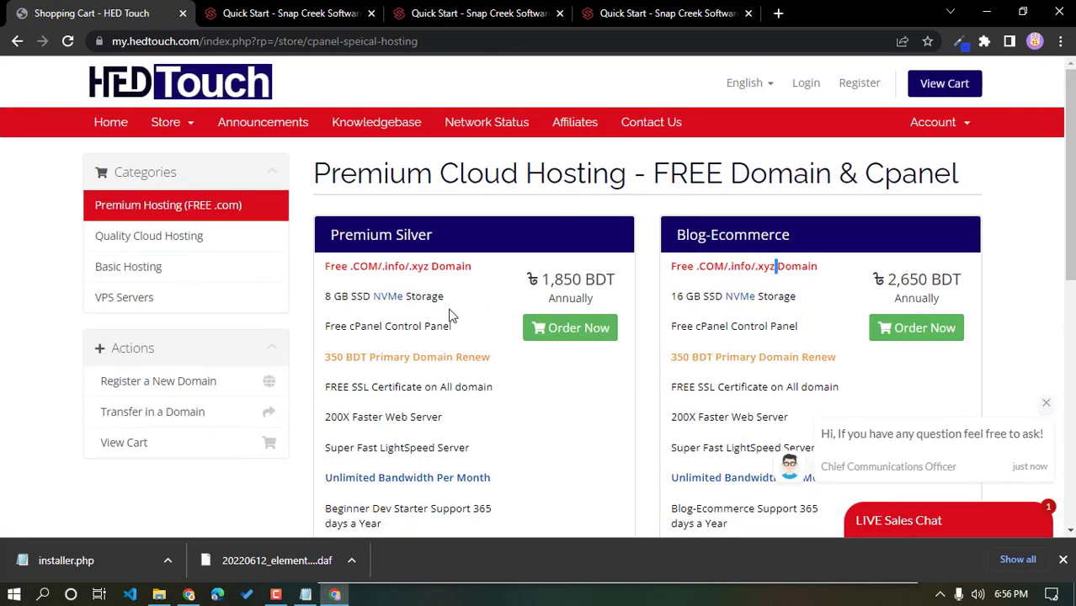
scroll(437, 315, down, 2)
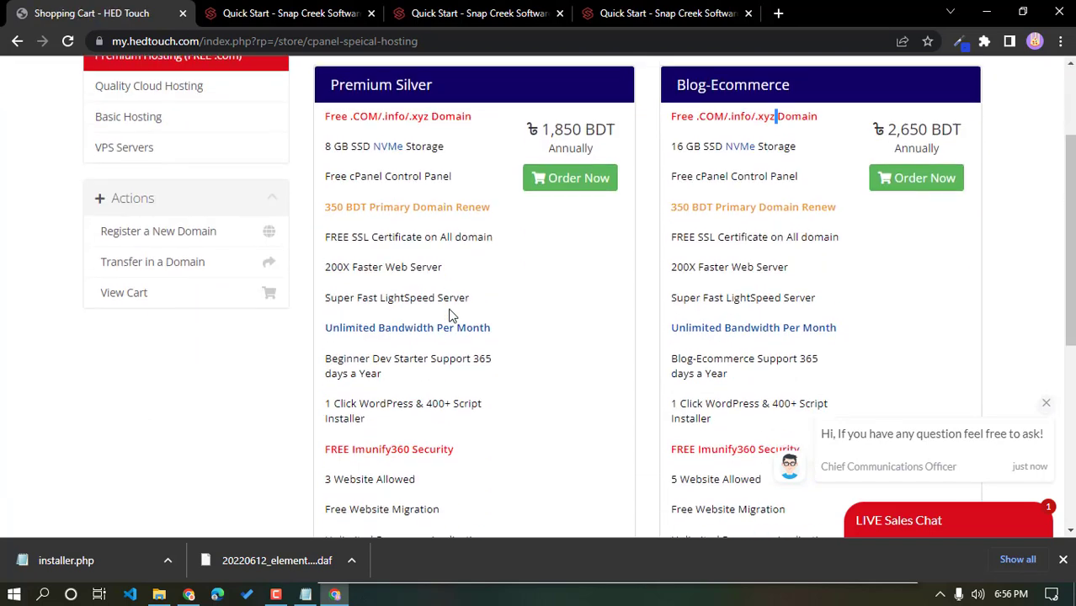
scroll(425, 315, up, 2)
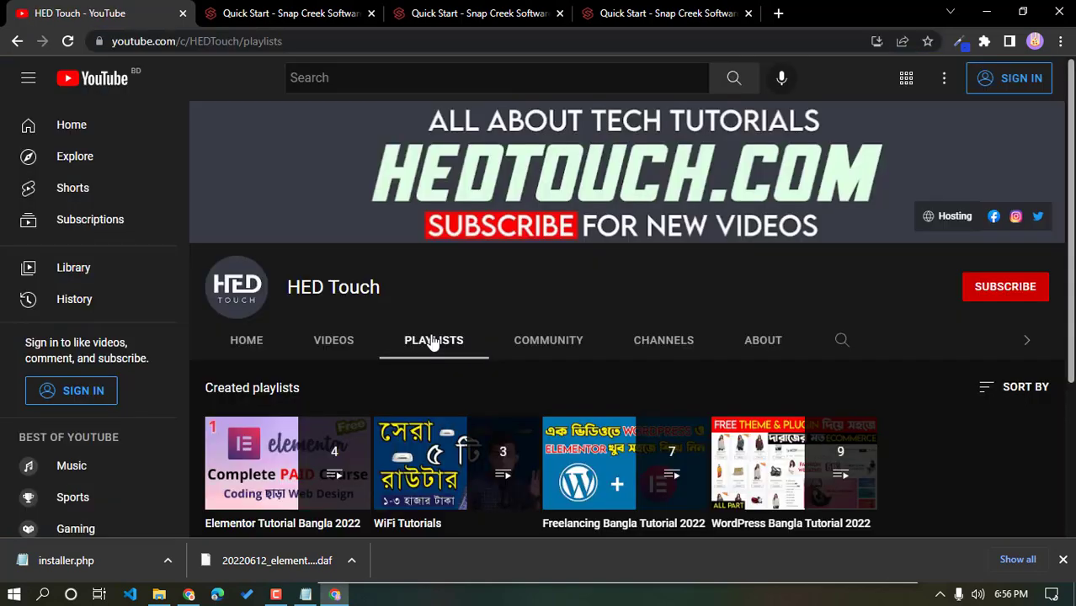
Look through the created playlists on the HED Touch YouTube channel.
scroll(431, 339, down, 3)
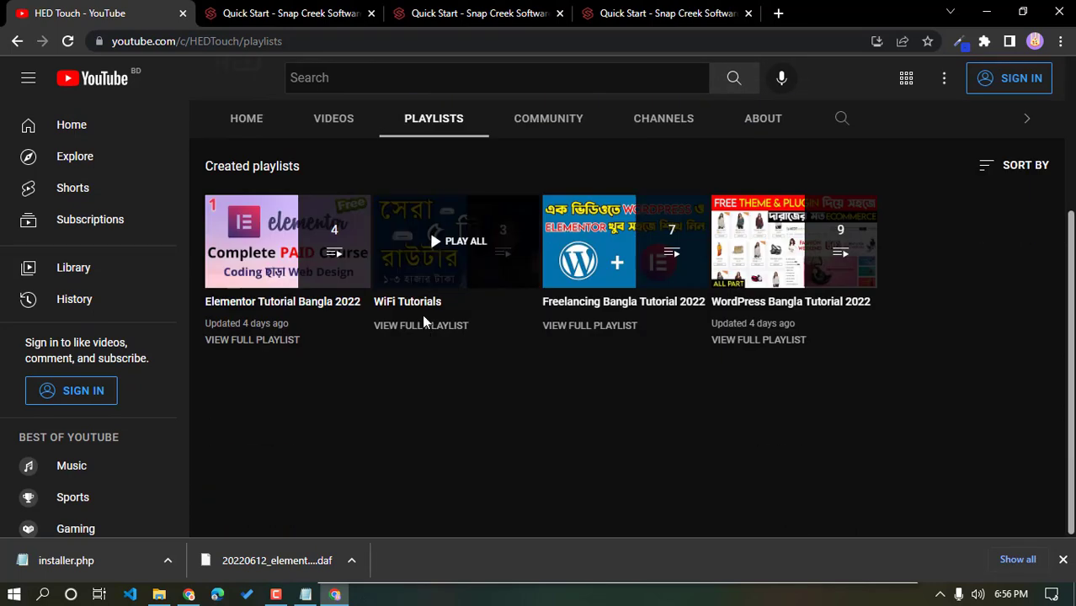